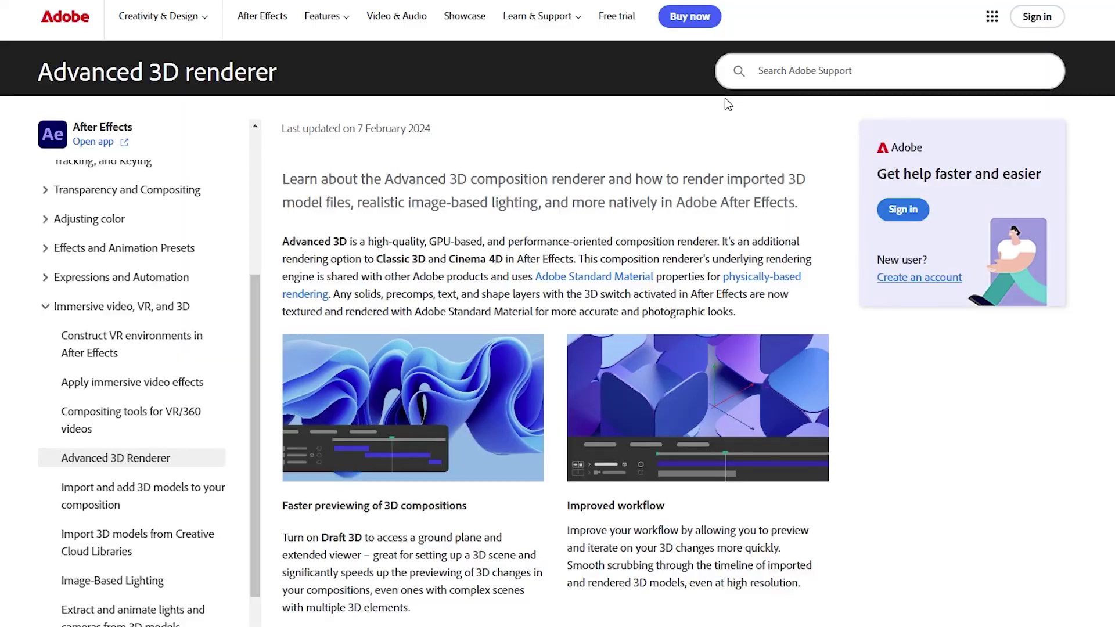
Step: Select the Advanced 3D renderer article title in Adobe Help Center
{"action": "left_click_drag", "start_coordinate": [7, 72], "coordinate": [319, 78]}
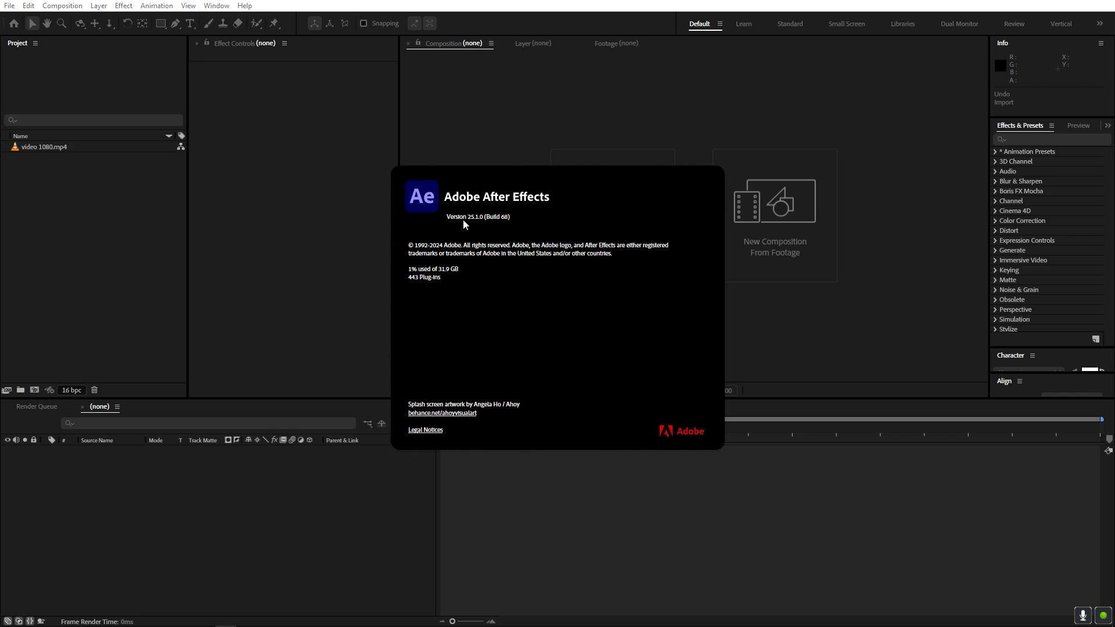
Step: Dismiss the About splash and preview video 1080.mp4, scrubbing to about 10 seconds
{"action": "key", "text": "Escape"}
{"action": "left_click", "coordinate": [259, 525]}
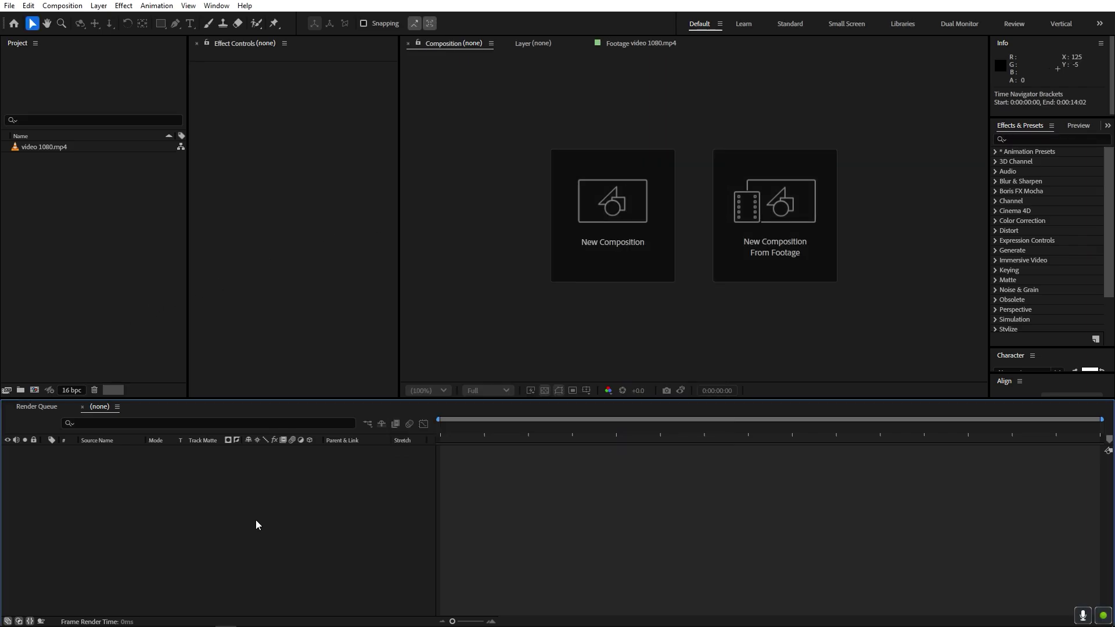
{"action": "double_click", "coordinate": [46, 149]}
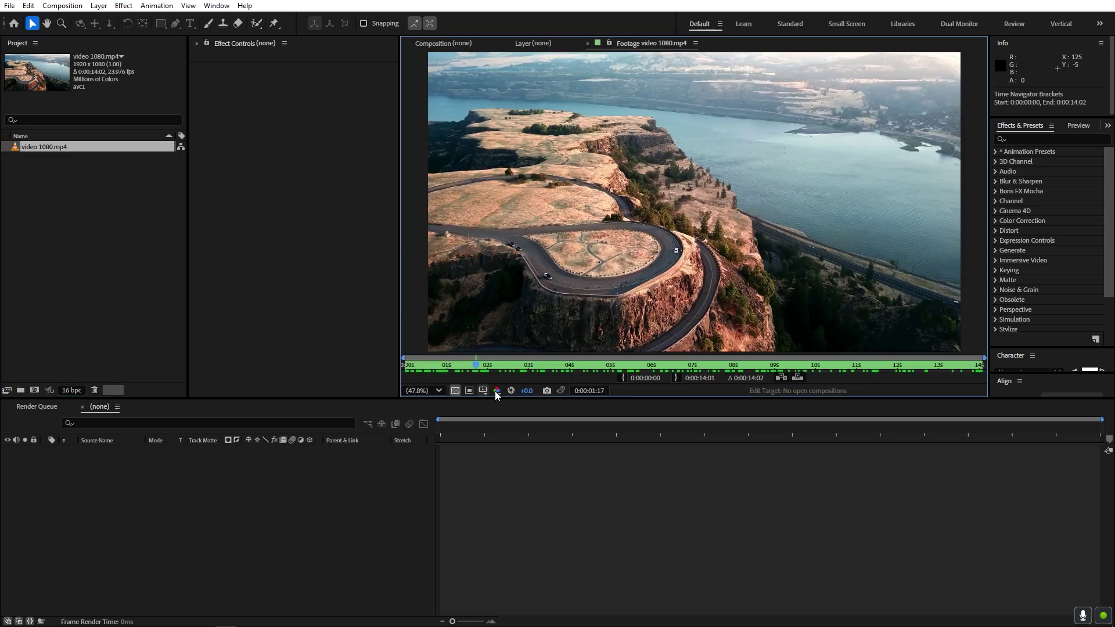
{"action": "left_click_drag", "start_coordinate": [480, 367], "coordinate": [828, 366]}
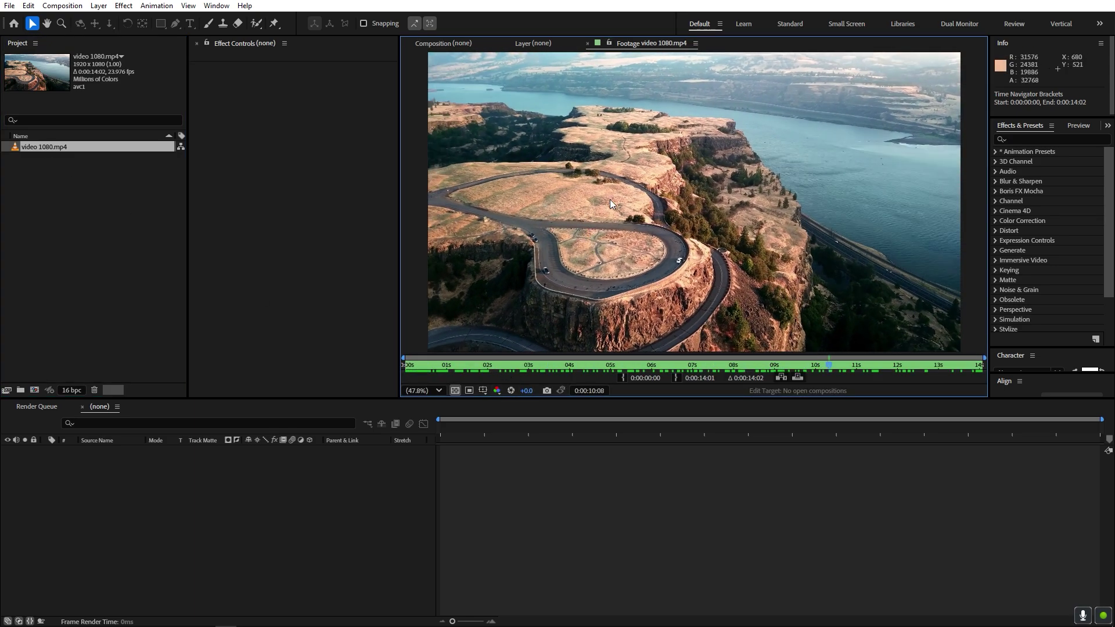
{"action": "left_click", "coordinate": [445, 42]}
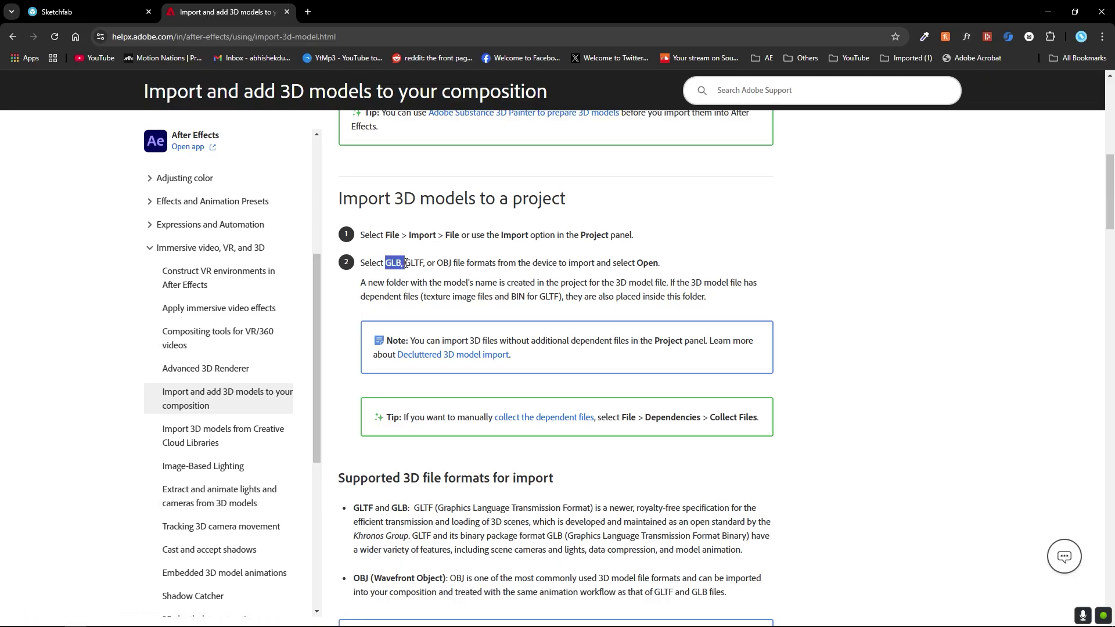
Step: Check the Sketchfab lighthouse model's download formats, then return to After Effects
{"action": "left_click", "coordinate": [452, 282]}
{"action": "left_click", "coordinate": [110, 7]}
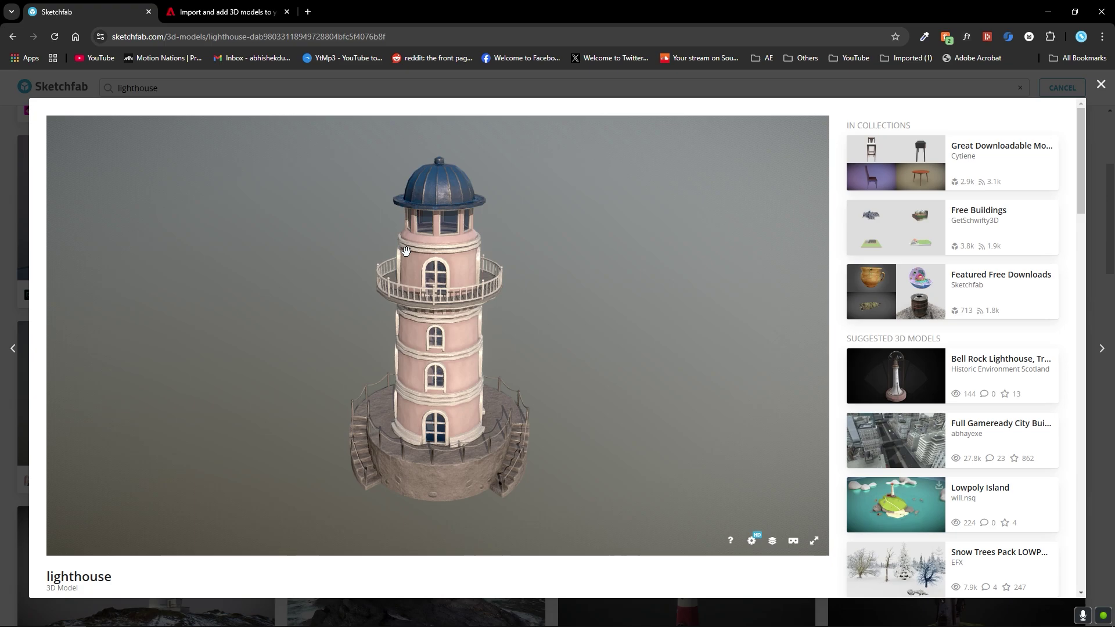
{"action": "scroll", "coordinate": [882, 347], "scroll_direction": "down", "scroll_amount": 5}
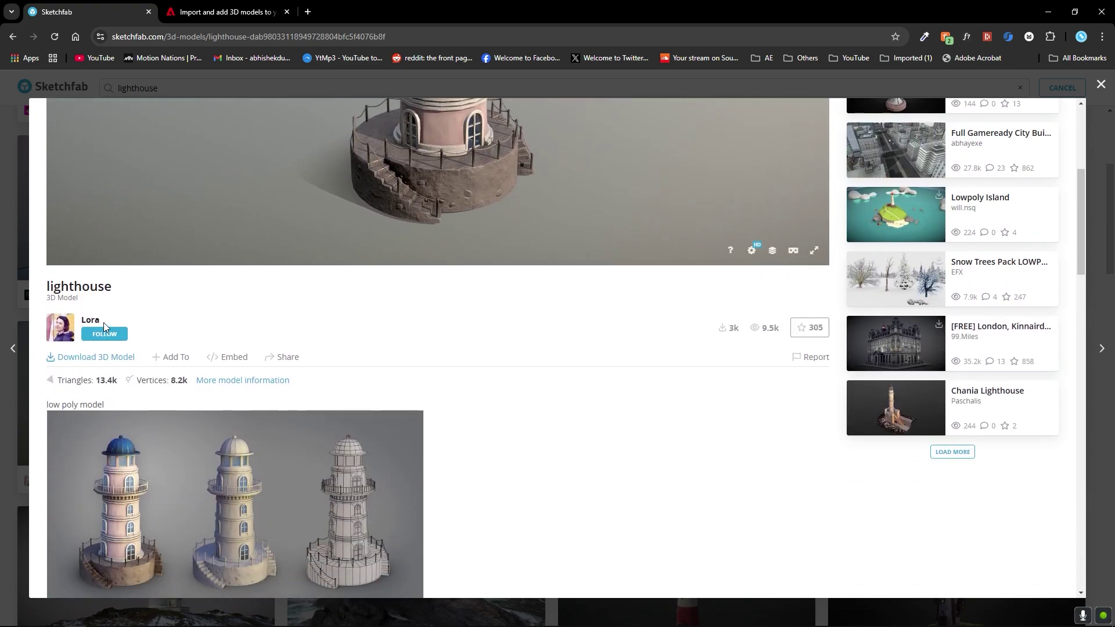
{"action": "scroll", "coordinate": [357, 350], "scroll_direction": "down", "scroll_amount": 1}
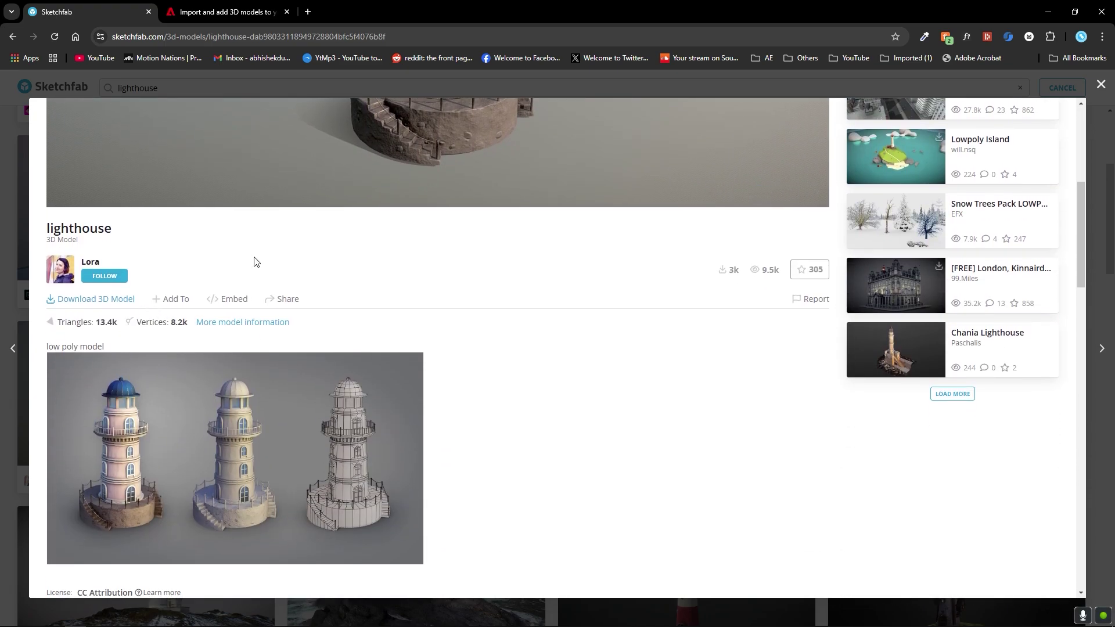
{"action": "left_click", "coordinate": [118, 299]}
{"action": "scroll", "coordinate": [599, 383], "scroll_direction": "down", "scroll_amount": 1}
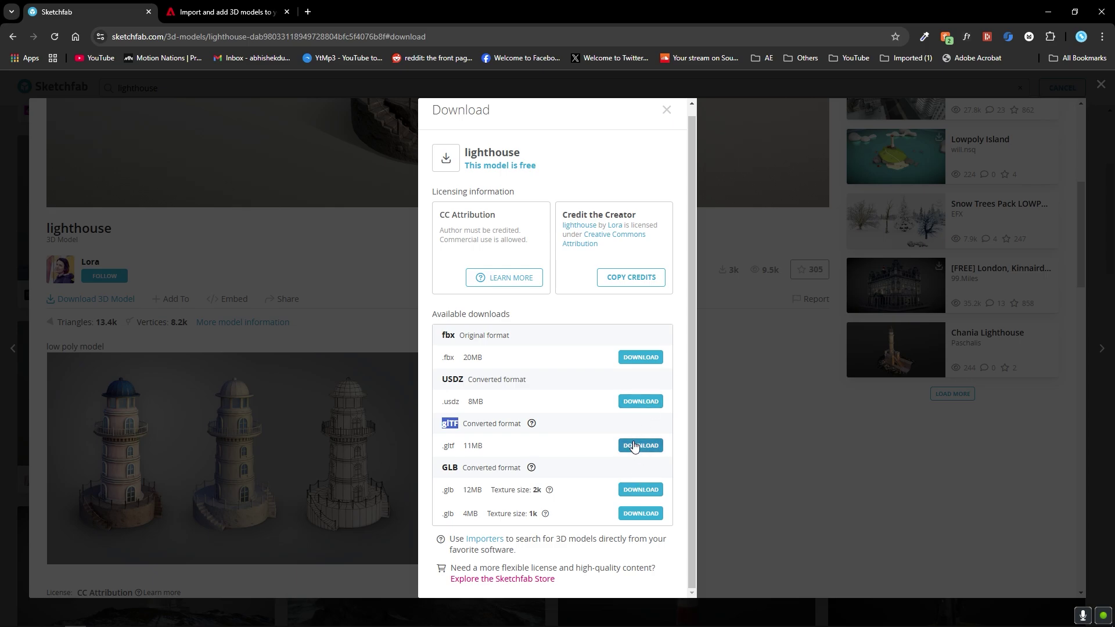
{"action": "left_click", "coordinate": [740, 318]}
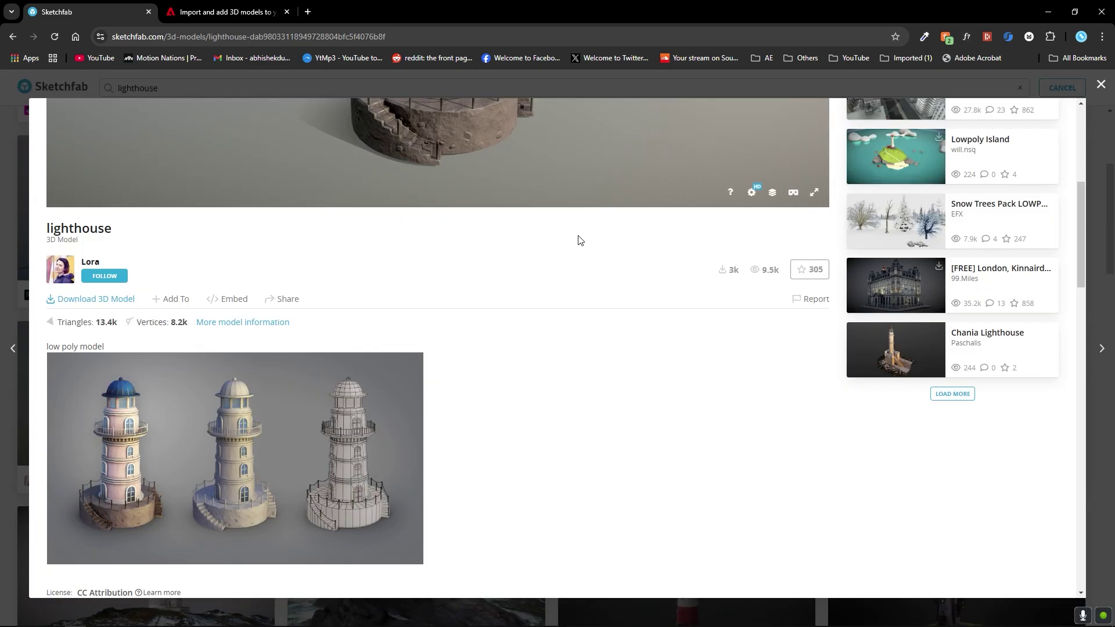
{"action": "key", "text": "alt+Tab"}
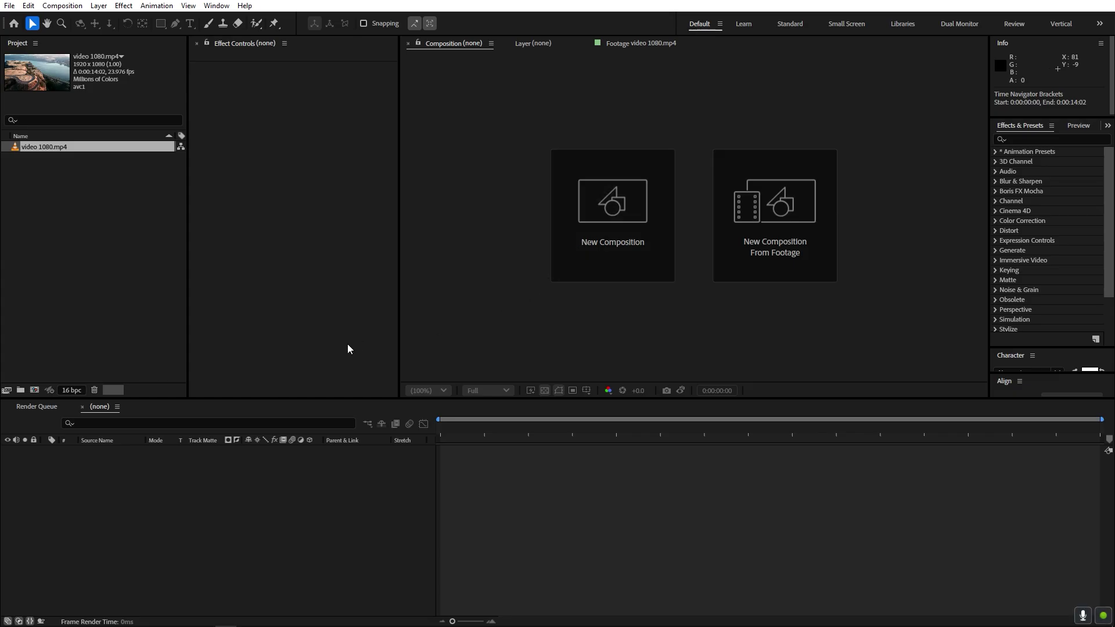
Step: Create a 1920x1080 composition named Main using the Advanced 3D renderer
{"action": "left_click", "coordinate": [106, 302]}
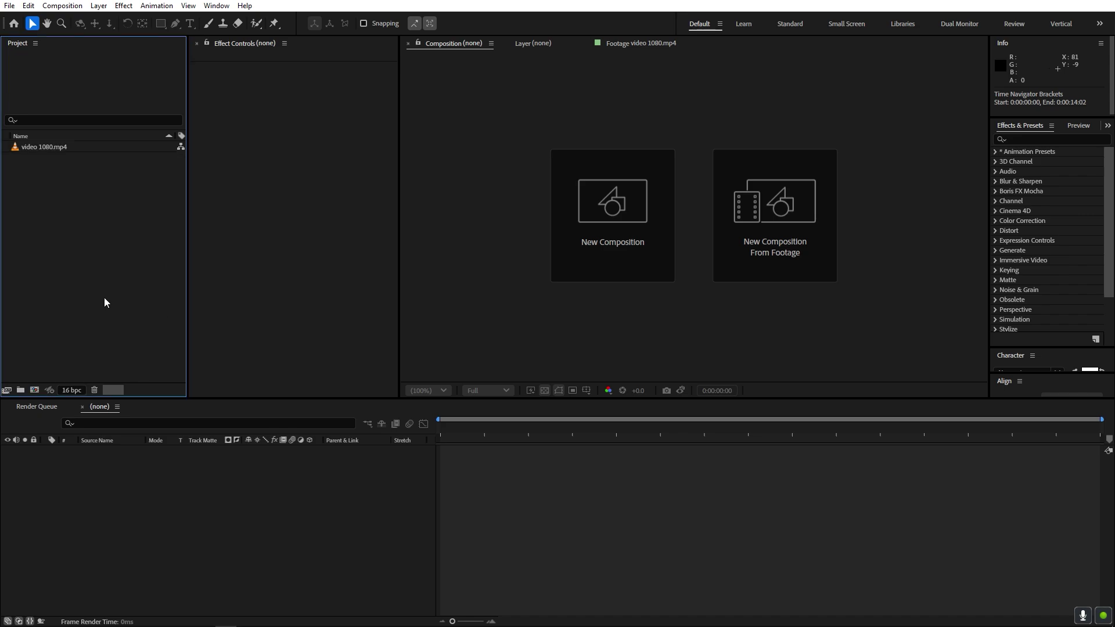
{"action": "left_click", "coordinate": [62, 5]}
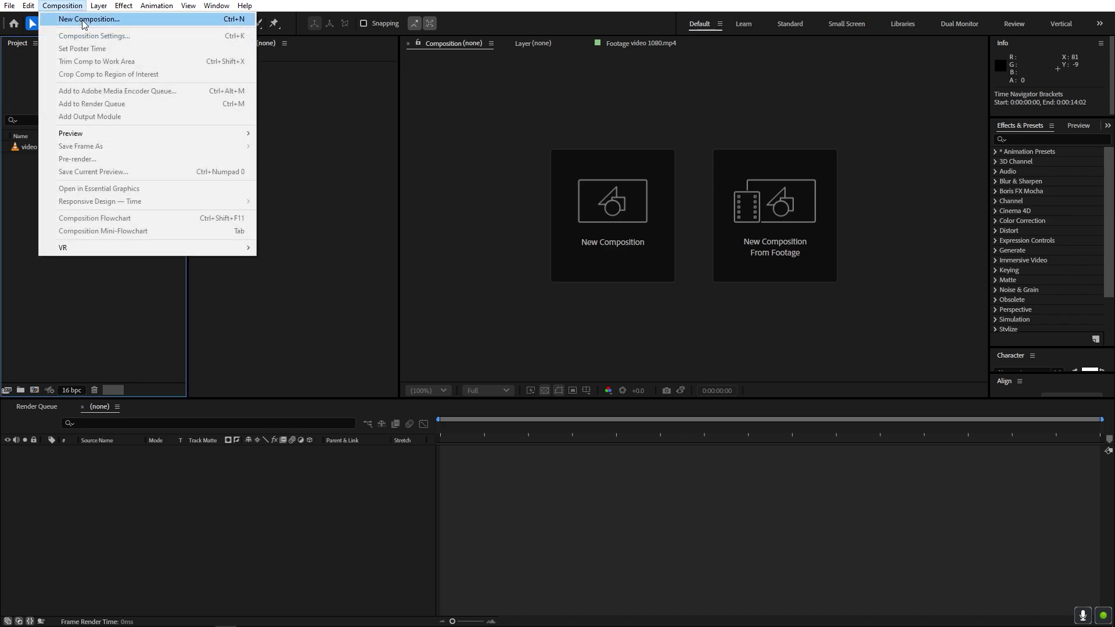
{"action": "left_click", "coordinate": [84, 21]}
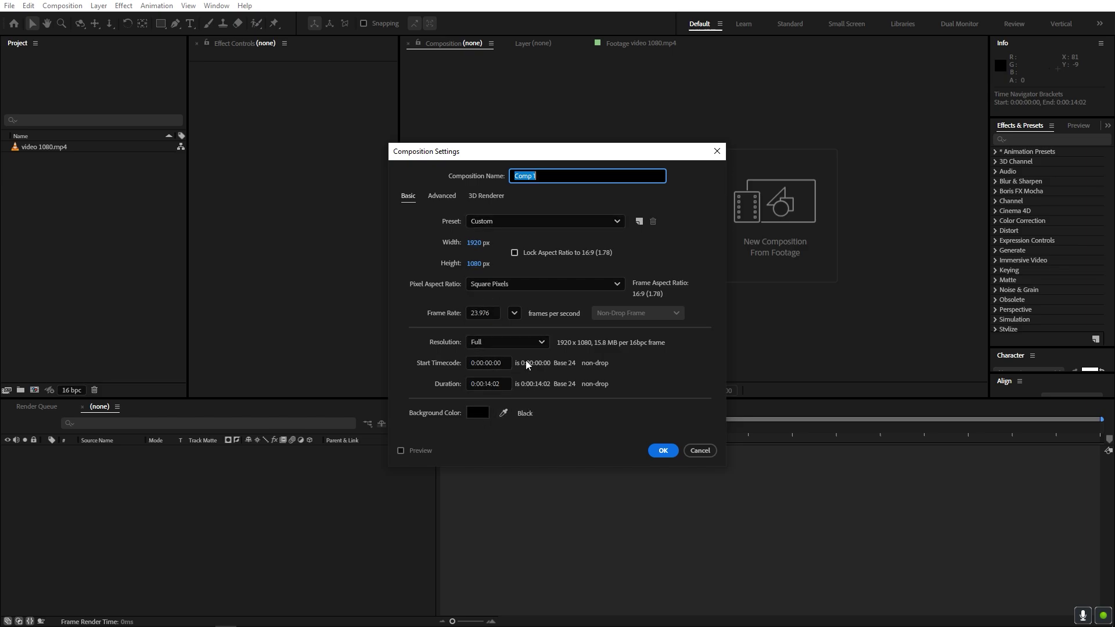
{"action": "left_click", "coordinate": [483, 197]}
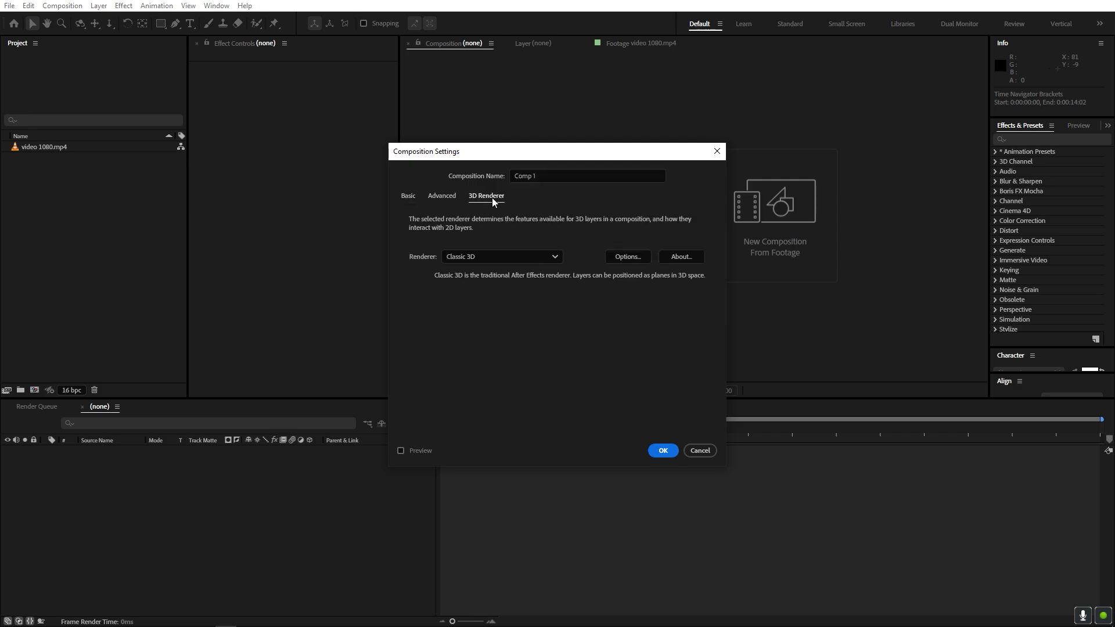
{"action": "left_click", "coordinate": [523, 261]}
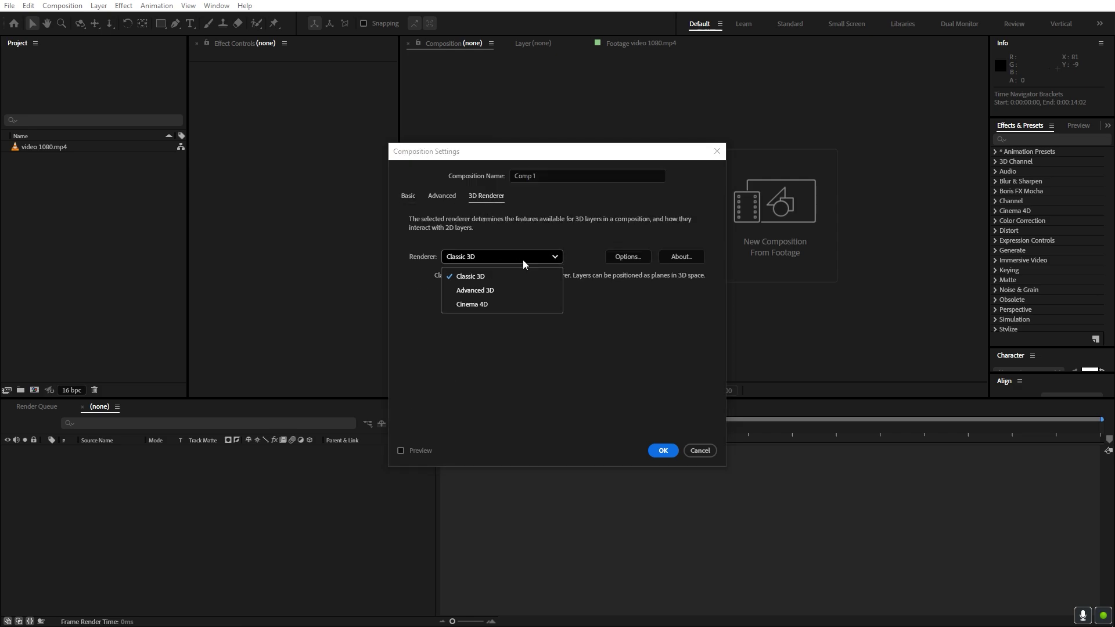
{"action": "left_click", "coordinate": [487, 291]}
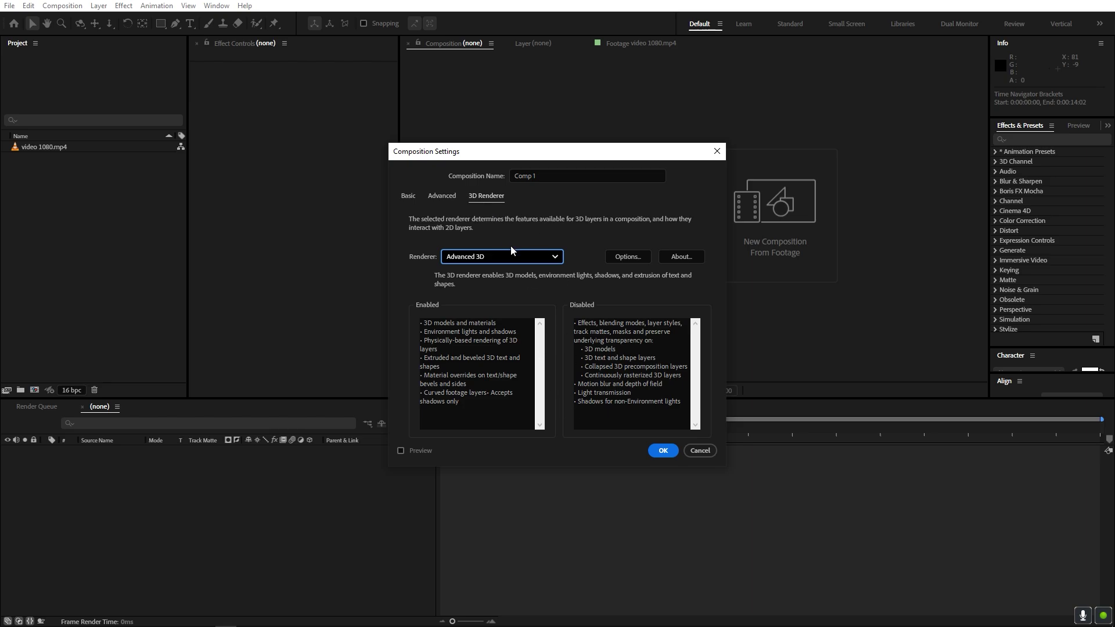
{"action": "left_click", "coordinate": [551, 176]}
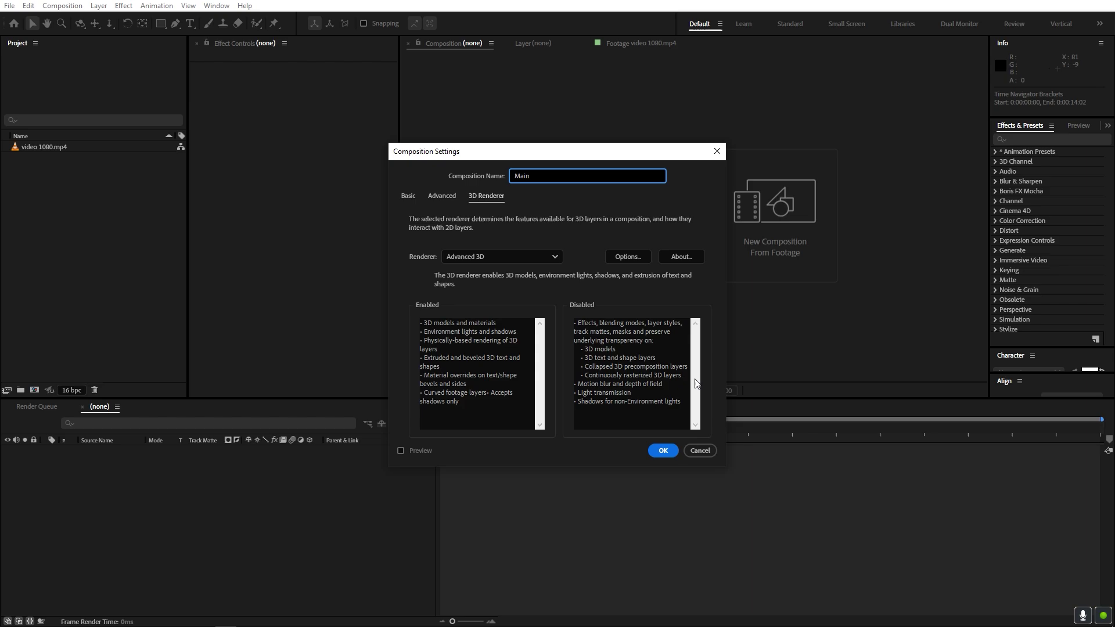
{"action": "left_click", "coordinate": [663, 451]}
Step: Add video 1080.mp4 as a layer in the Main composition
{"action": "scroll", "coordinate": [575, 309], "scroll_direction": "down", "scroll_amount": 2}
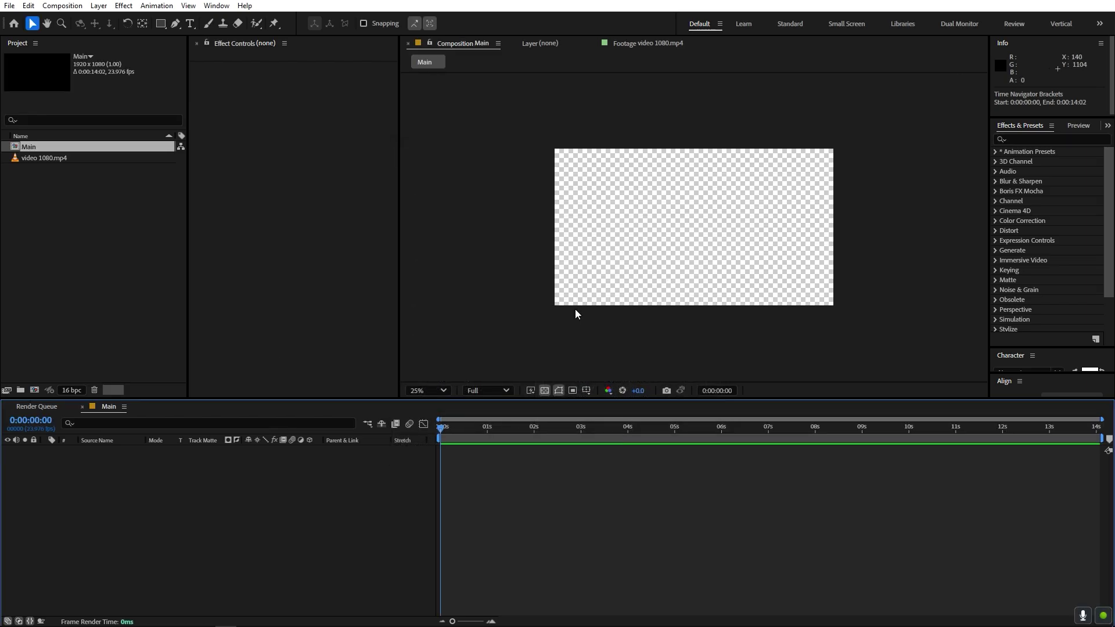
{"action": "scroll", "coordinate": [568, 310], "scroll_direction": "up", "scroll_amount": 2}
{"action": "left_click", "coordinate": [116, 269]}
{"action": "left_click_drag", "start_coordinate": [44, 160], "coordinate": [124, 522]}
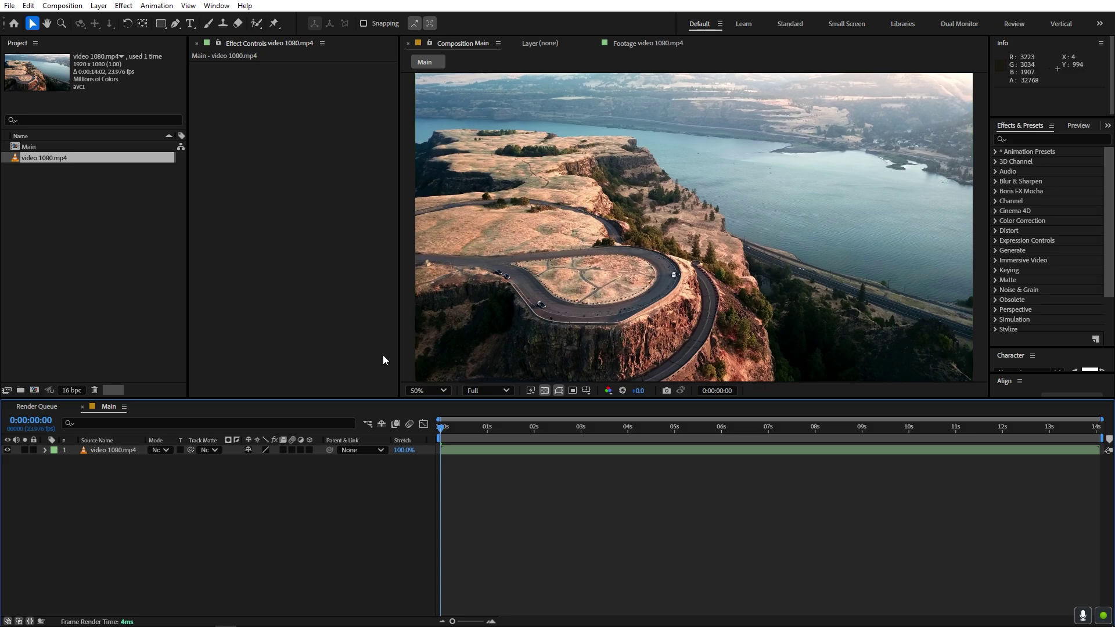
Step: Import the scene.gltf lighthouse model into the project
{"action": "left_click", "coordinate": [100, 282]}
{"action": "right_click", "coordinate": [84, 230]}
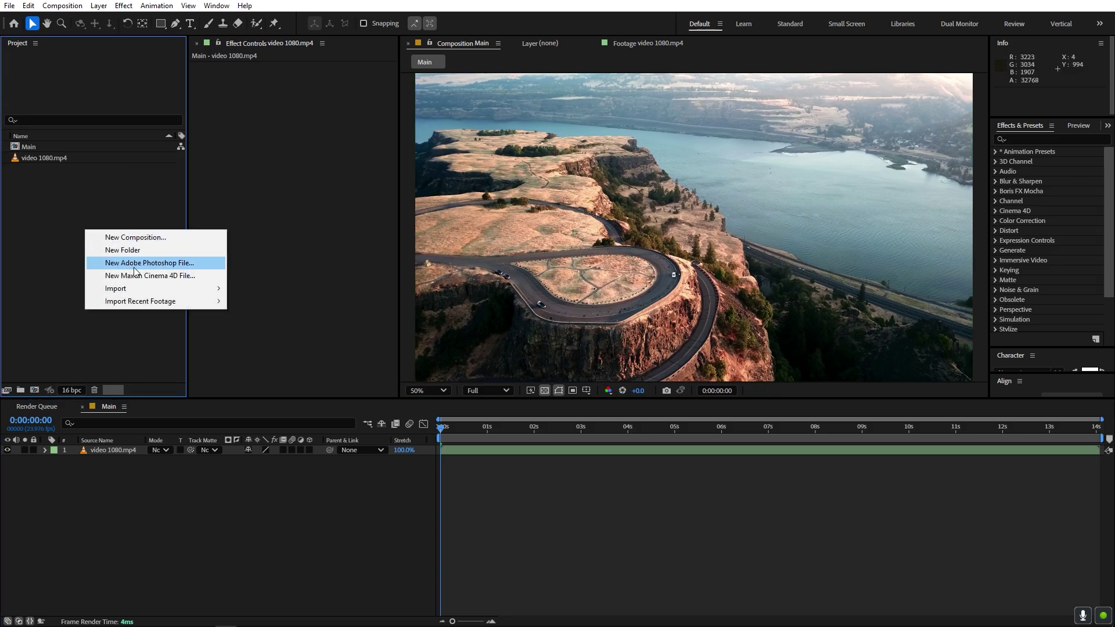
{"action": "mouse_move", "coordinate": [145, 288]}
{"action": "left_click", "coordinate": [341, 291]}
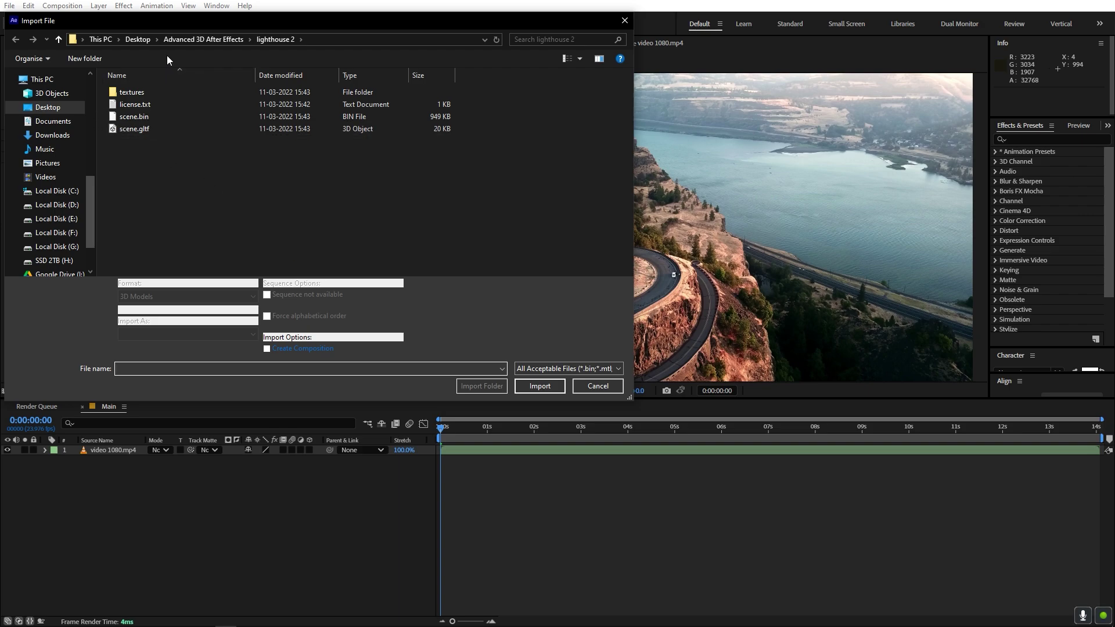
{"action": "left_click", "coordinate": [122, 130]}
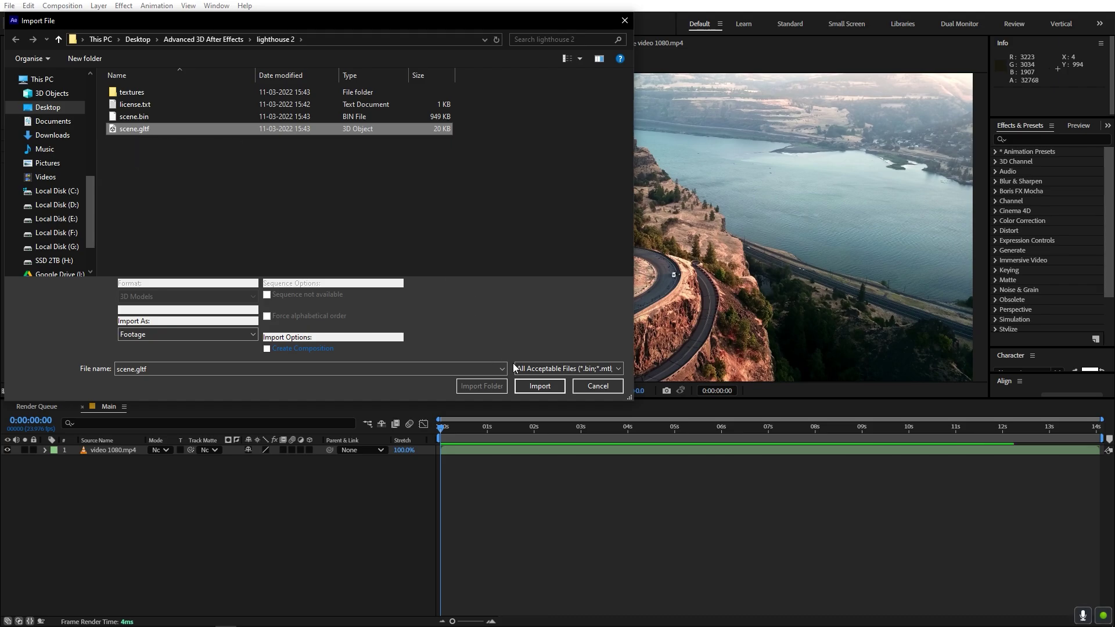
{"action": "left_click", "coordinate": [548, 386]}
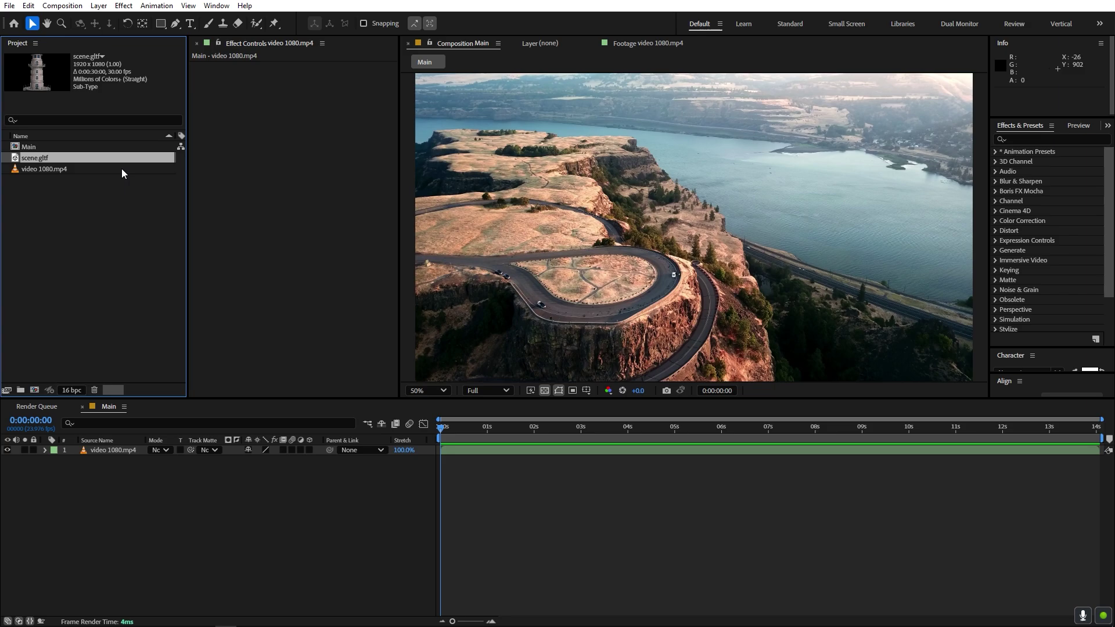
Step: Add scene.gltf to Main and shrink it with Make Comp Size
{"action": "left_click_drag", "start_coordinate": [46, 159], "coordinate": [116, 452]}
{"action": "double_click", "coordinate": [116, 452]}
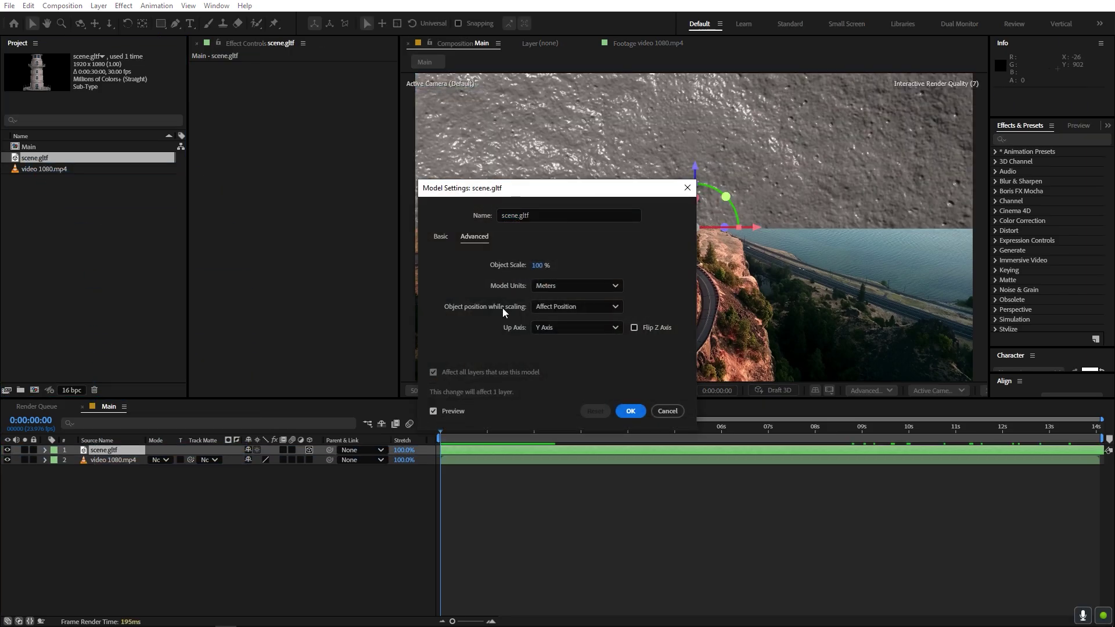
{"action": "left_click", "coordinate": [441, 237]}
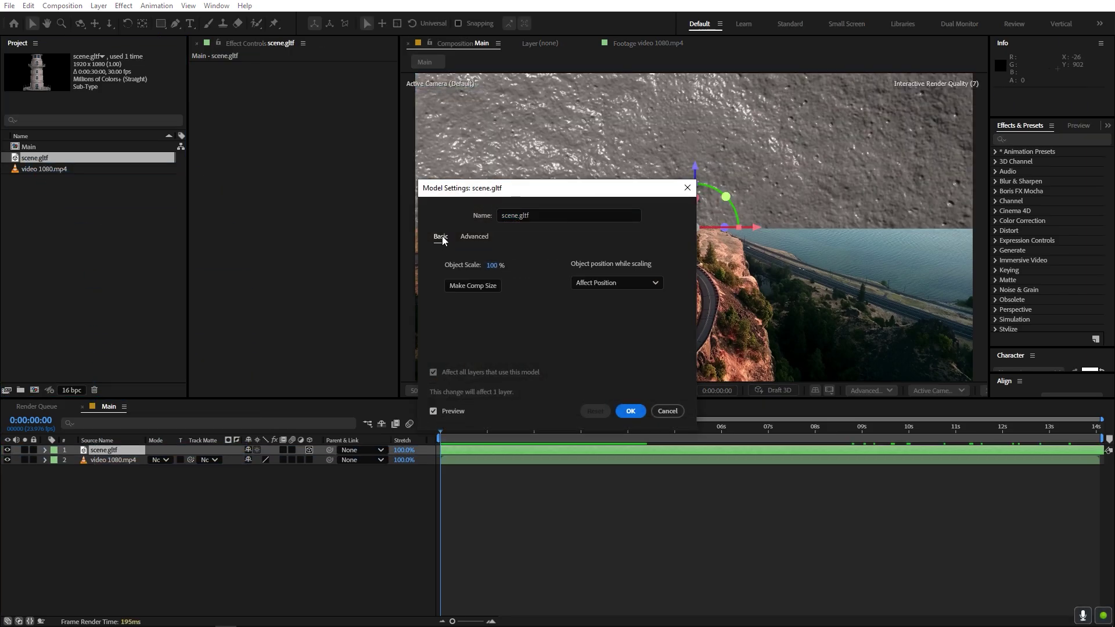
{"action": "left_click", "coordinate": [474, 286]}
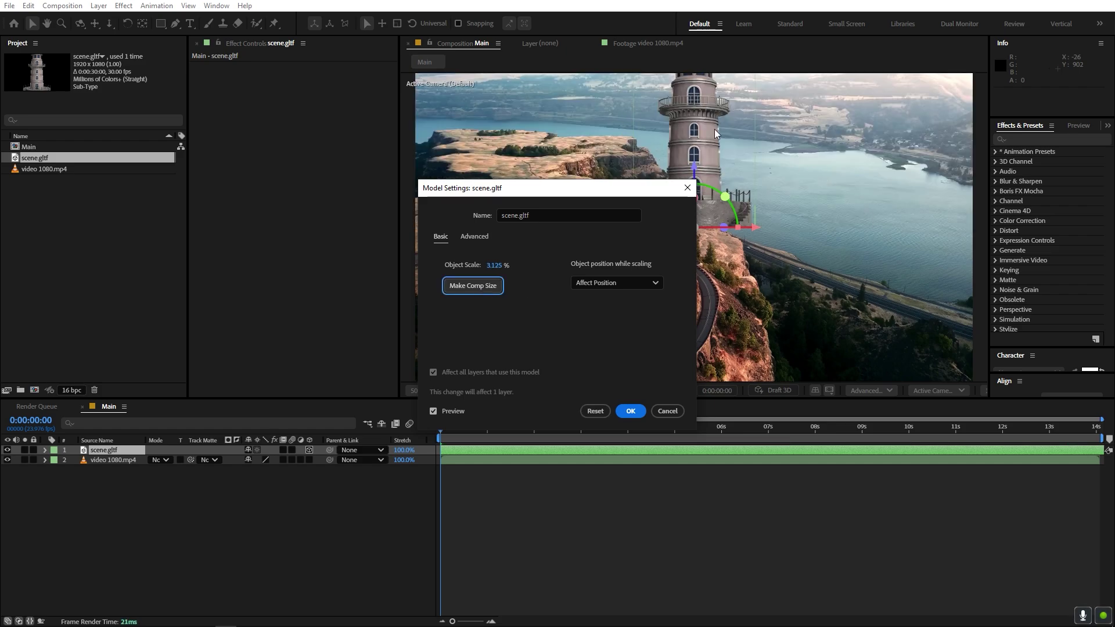
{"action": "left_click", "coordinate": [631, 411]}
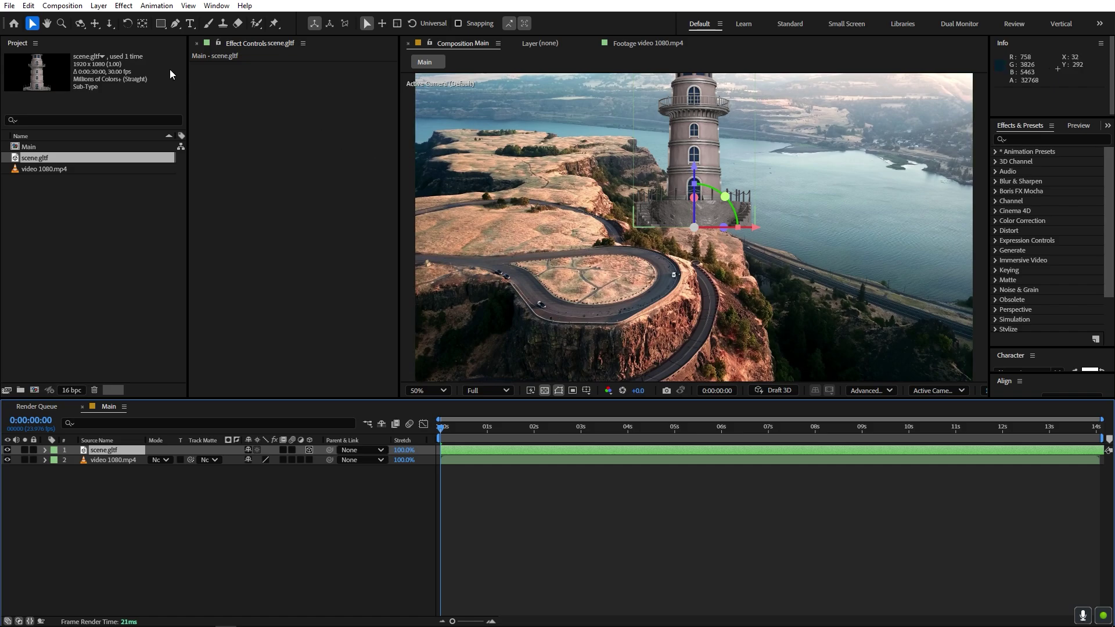
Step: Orbit the camera and move the lighthouse down and right onto the cliff
{"action": "left_click", "coordinate": [80, 23]}
{"action": "left_click_drag", "start_coordinate": [709, 171], "coordinate": [711, 264]}
{"action": "key", "text": "v"}
{"action": "left_click_drag", "start_coordinate": [756, 310], "coordinate": [781, 311]}
Step: Undo the lighthouse's rotations so it stands upright
{"action": "key", "text": "r"}
{"action": "left_click_drag", "start_coordinate": [263, 480], "coordinate": [286, 491]}
{"action": "key", "text": "ctrl+z"}
{"action": "key", "text": "ctrl+z"}
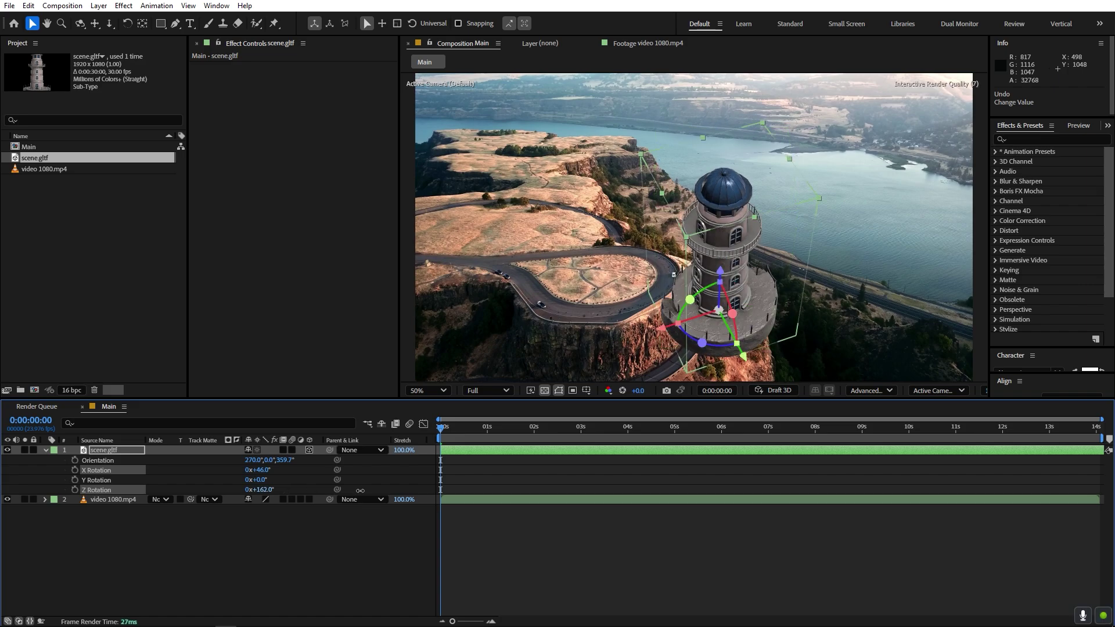
{"action": "key", "text": "ctrl+z"}
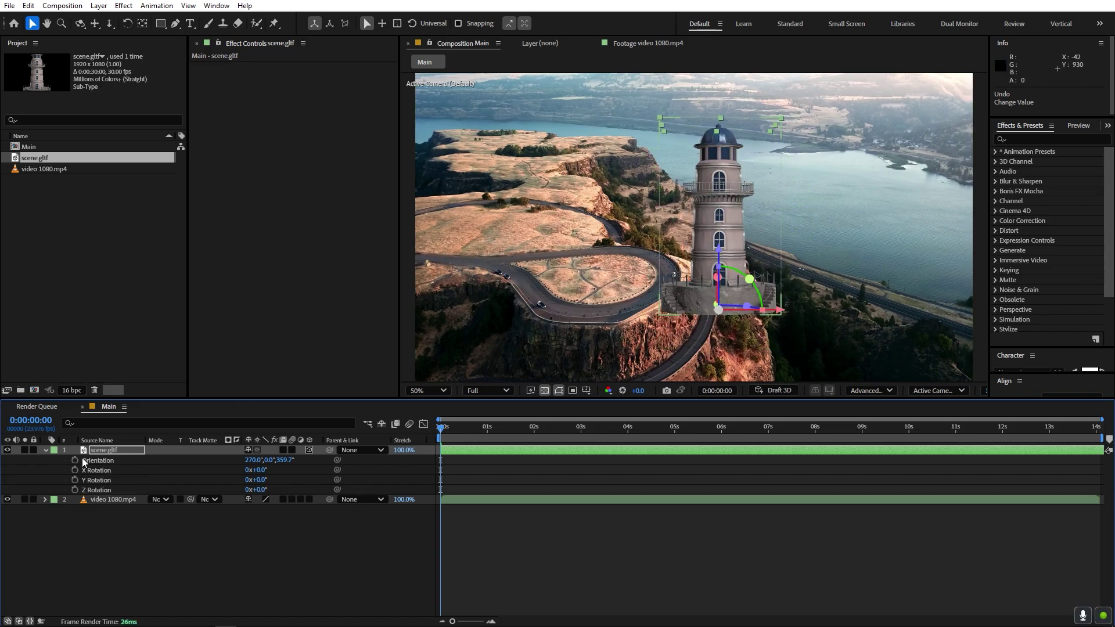
{"action": "left_click", "coordinate": [51, 454]}
Step: Hide the lighthouse and apply 3D Camera Tracker to video 1080.mp4
{"action": "left_click", "coordinate": [45, 450]}
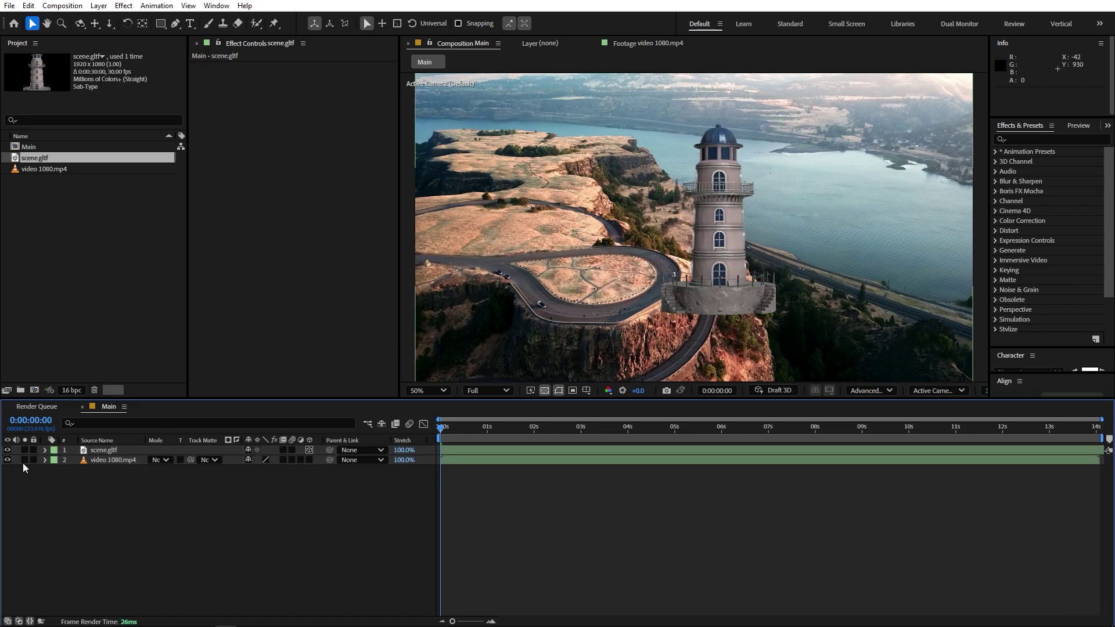
{"action": "left_click", "coordinate": [7, 451]}
{"action": "left_click", "coordinate": [113, 460]}
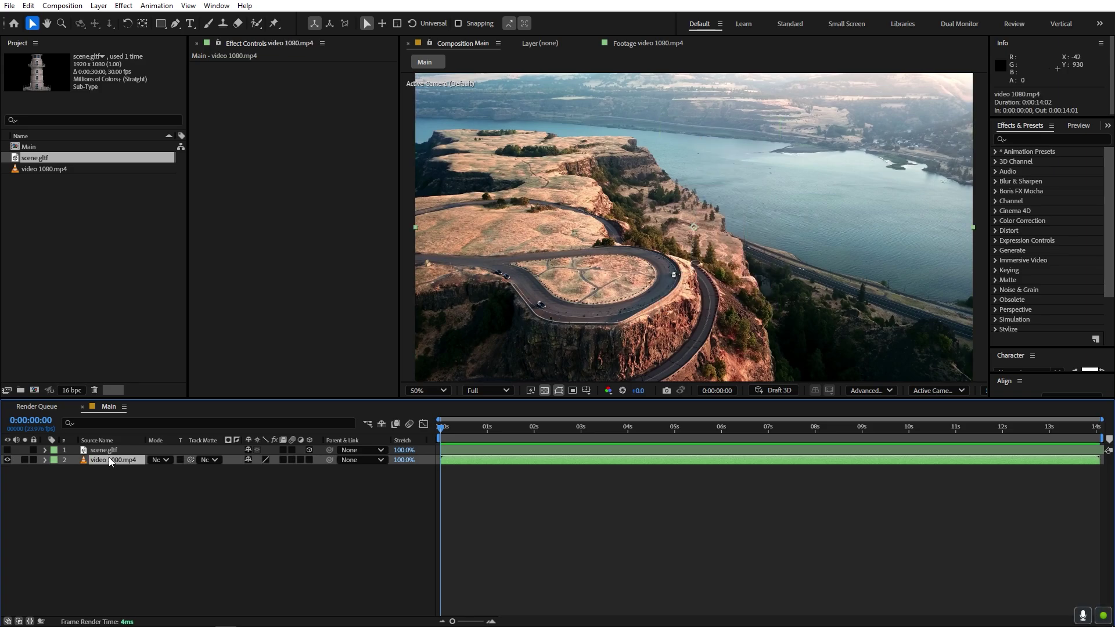
{"action": "left_click", "coordinate": [1050, 139]}
{"action": "left_click", "coordinate": [1050, 139]}
{"action": "type", "text": "camera"}
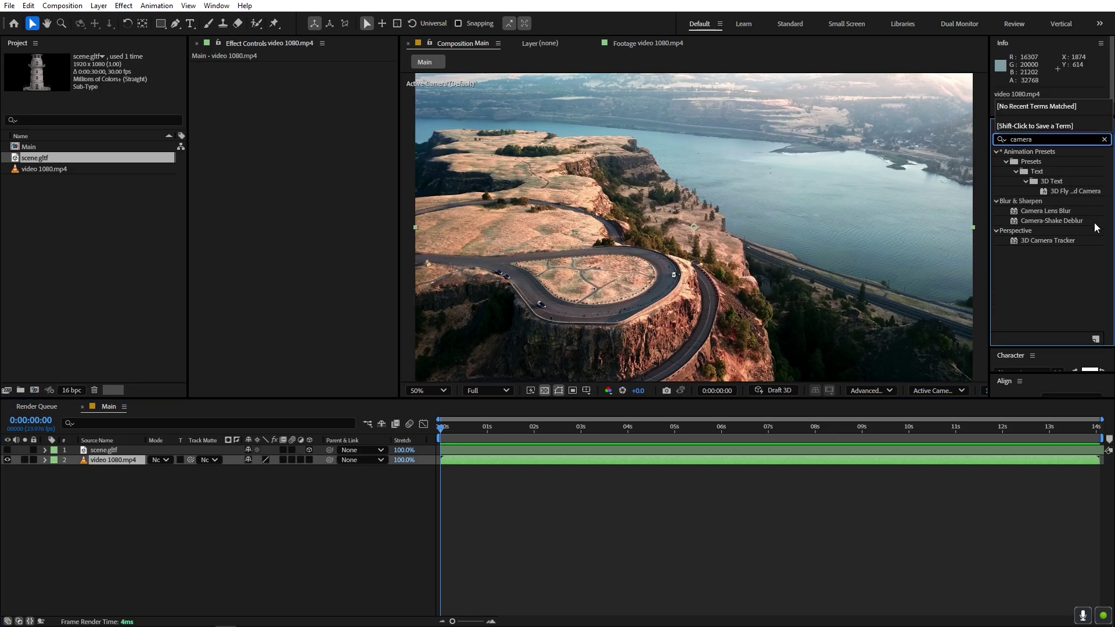
{"action": "left_click_drag", "start_coordinate": [1051, 240], "coordinate": [120, 463]}
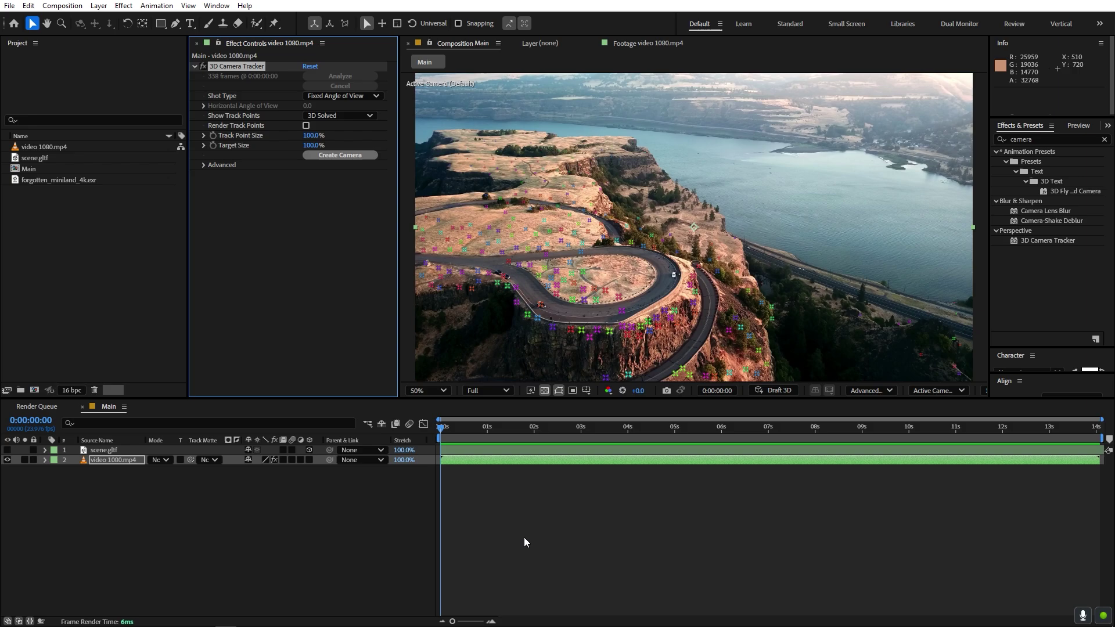
Step: Pick road track points, create a solid and camera, and play back the track
{"action": "left_click_drag", "start_coordinate": [471, 431], "coordinate": [441, 465]}
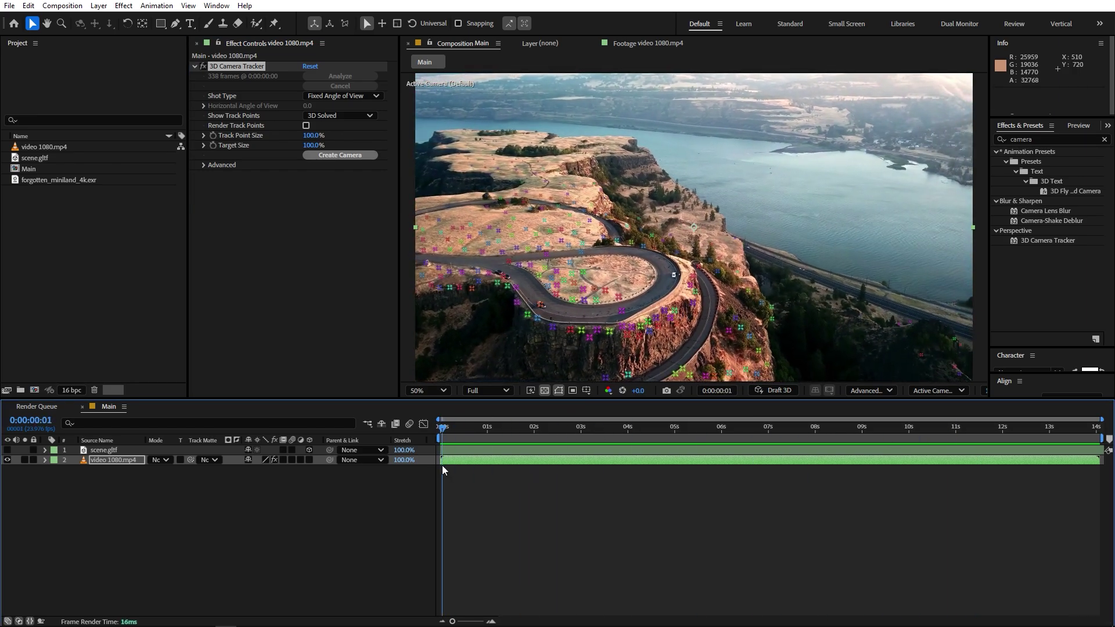
{"action": "left_click", "coordinate": [556, 298]}
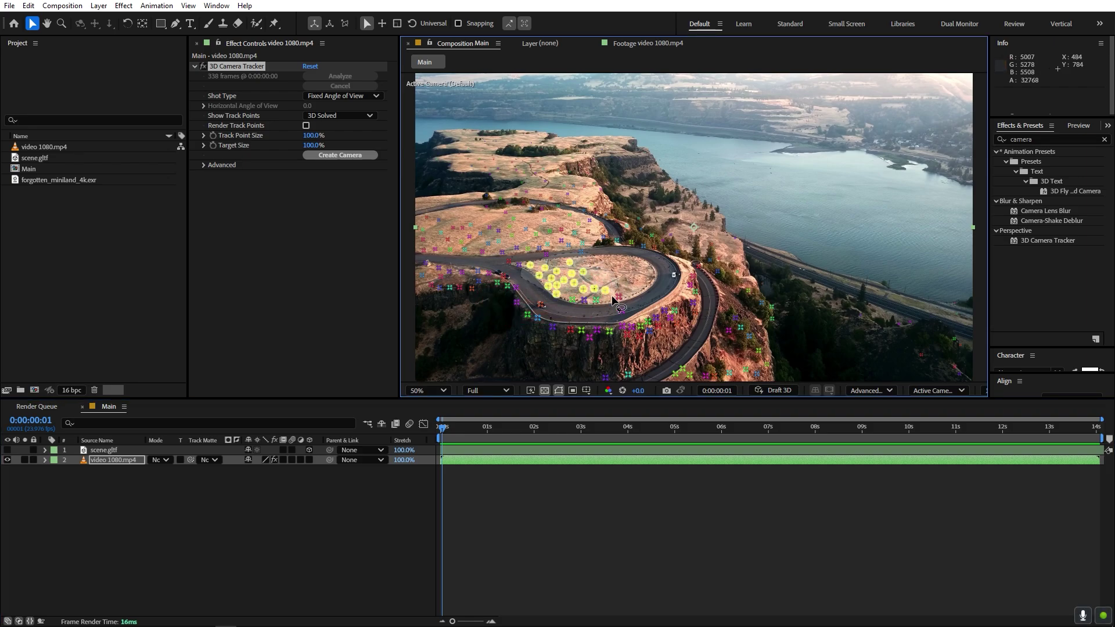
{"action": "right_click", "coordinate": [572, 279]}
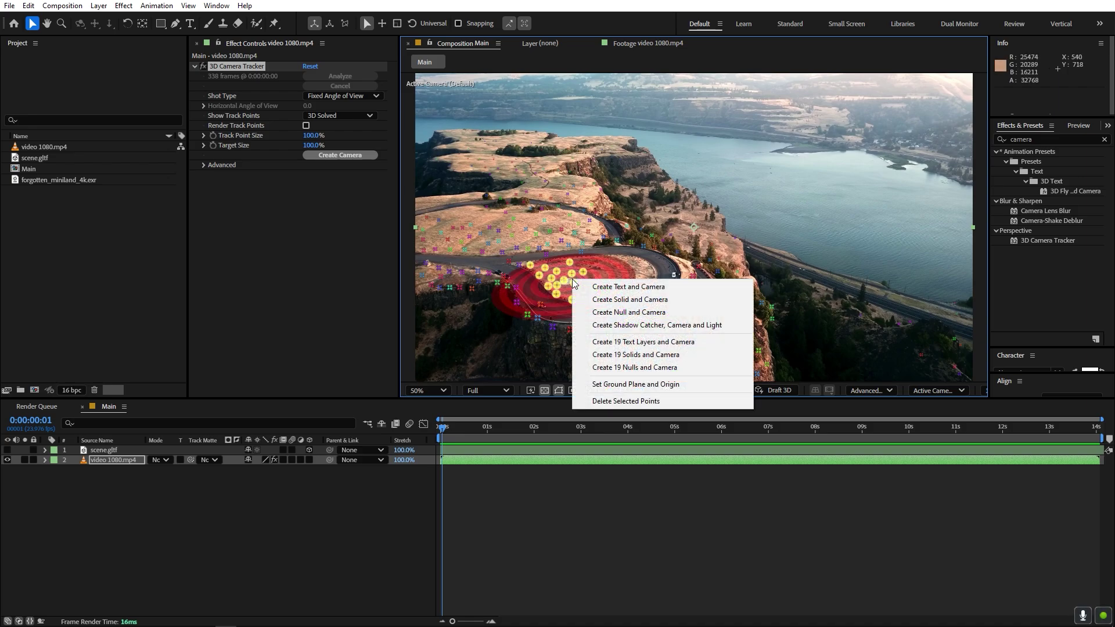
{"action": "left_click", "coordinate": [610, 301]}
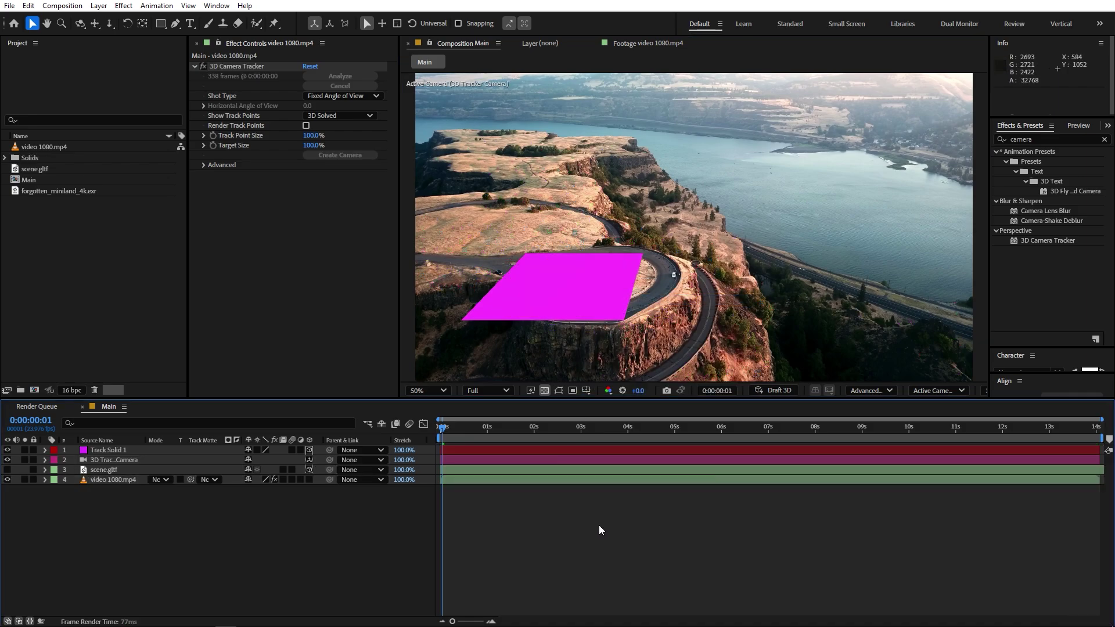
{"action": "key", "text": "space"}
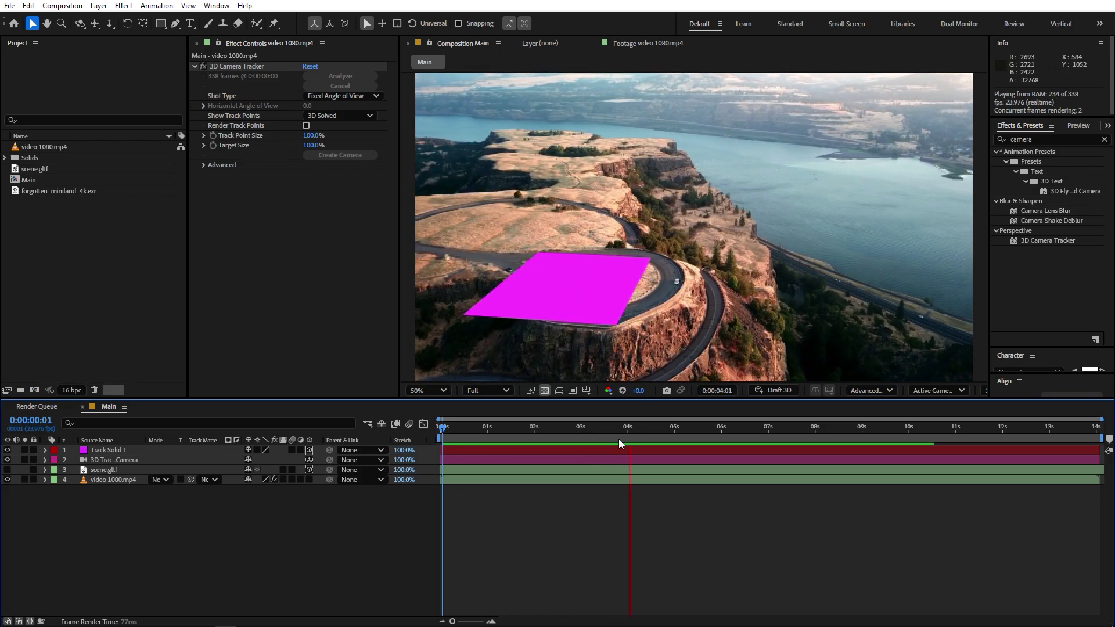
Step: Stop playback, show the lighthouse, and move its layer to the top
{"action": "key", "text": "space"}
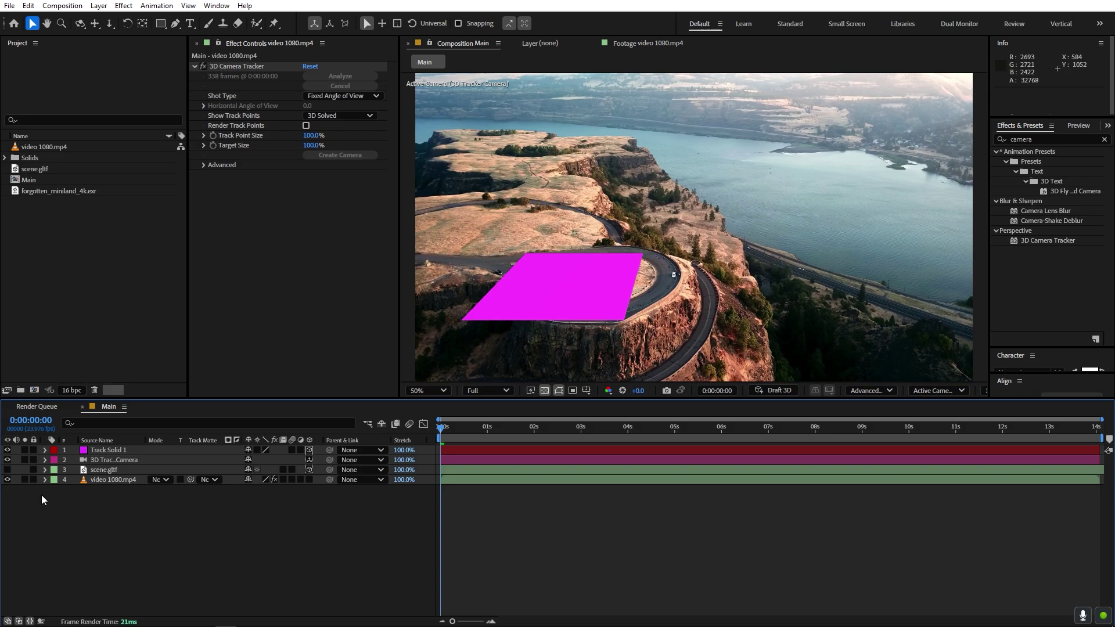
{"action": "left_click", "coordinate": [7, 469]}
{"action": "left_click_drag", "start_coordinate": [84, 473], "coordinate": [88, 446]}
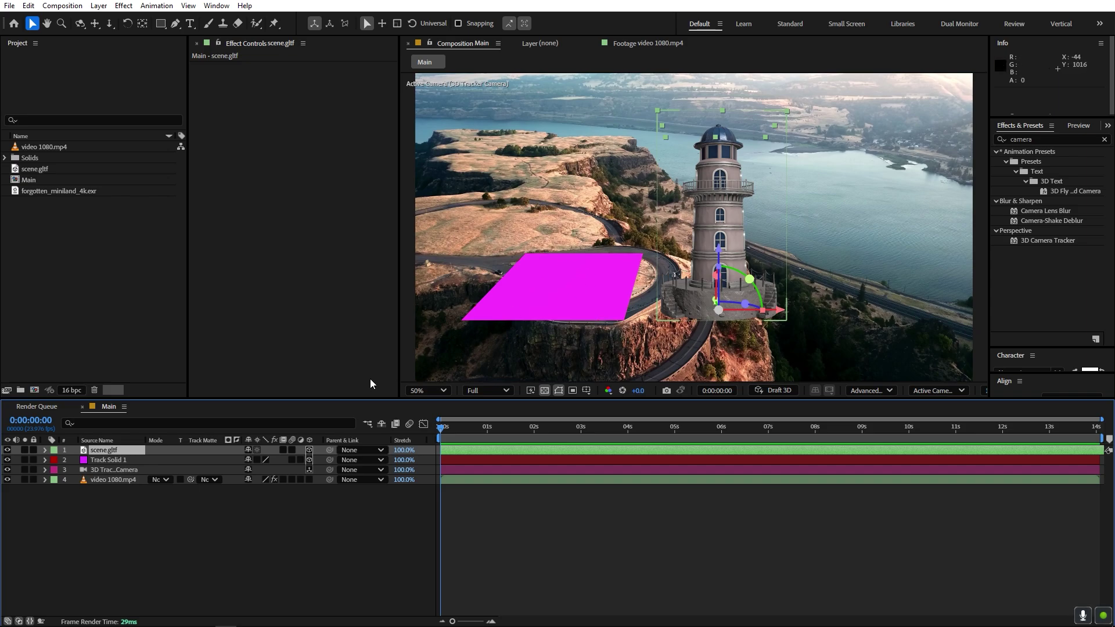
Step: Shift-parent the lighthouse to Track Solid 1, then set Parent back to None
{"action": "key", "text": "shift"}
{"action": "left_click_drag", "start_coordinate": [330, 449], "coordinate": [111, 459]}
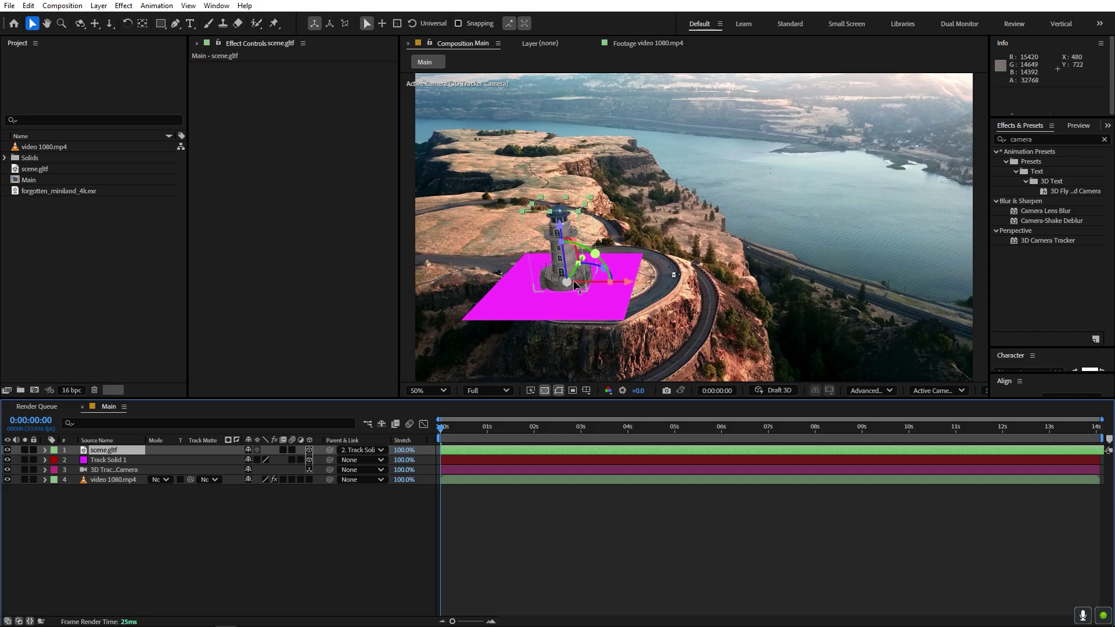
{"action": "left_click", "coordinate": [281, 548]}
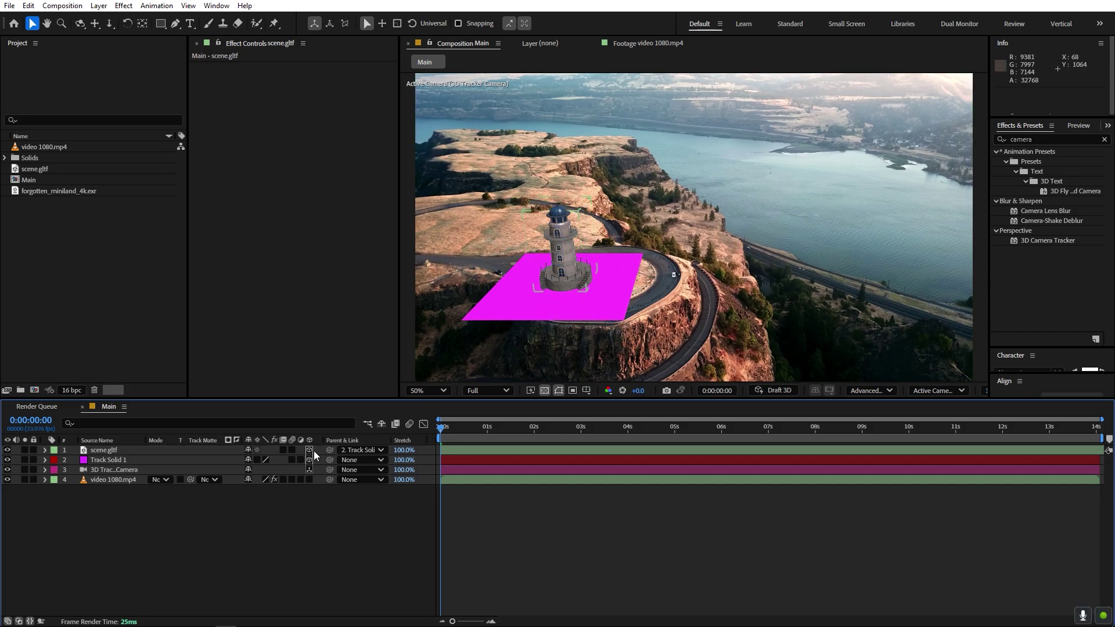
{"action": "left_click", "coordinate": [343, 449]}
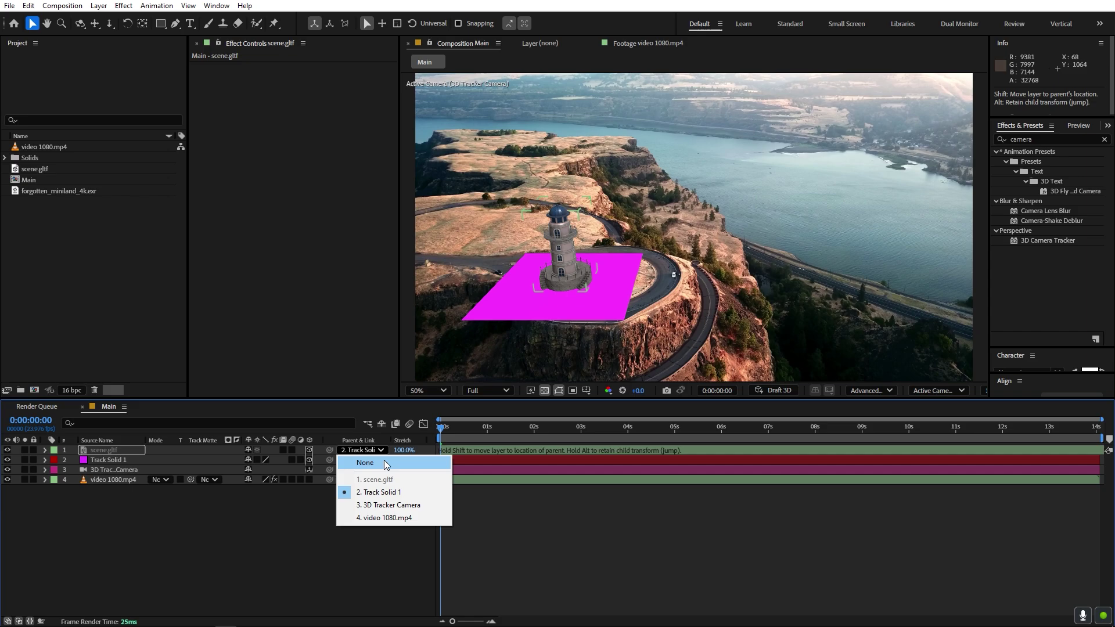
{"action": "left_click", "coordinate": [385, 460]}
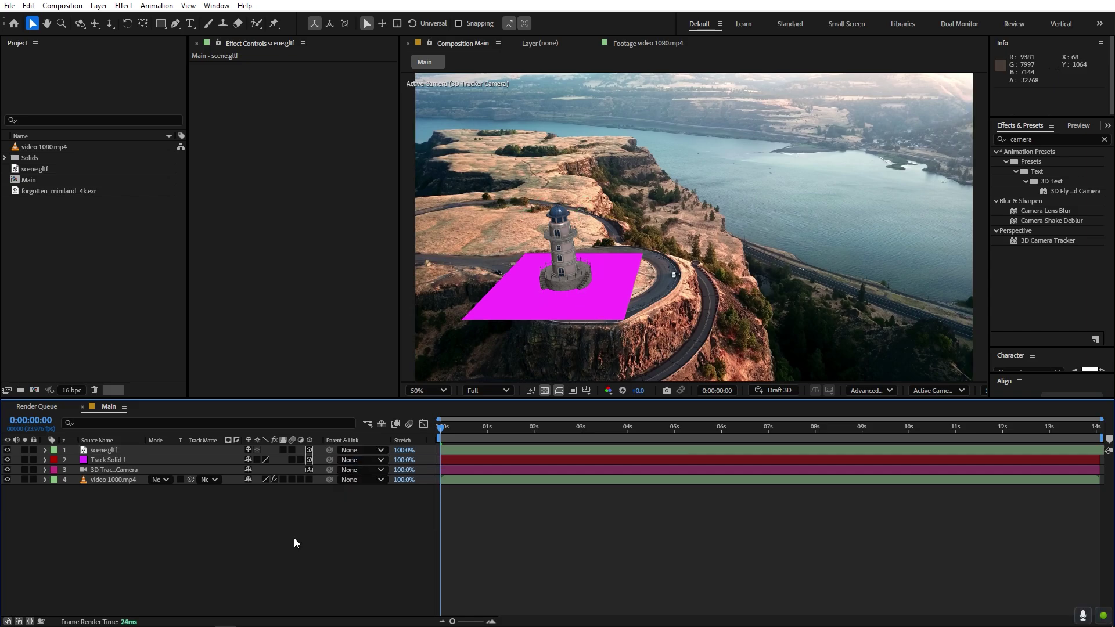
Step: Scale the lighthouse to 194% and hide Track Solid 1
{"action": "left_click", "coordinate": [106, 450]}
{"action": "key", "text": "s"}
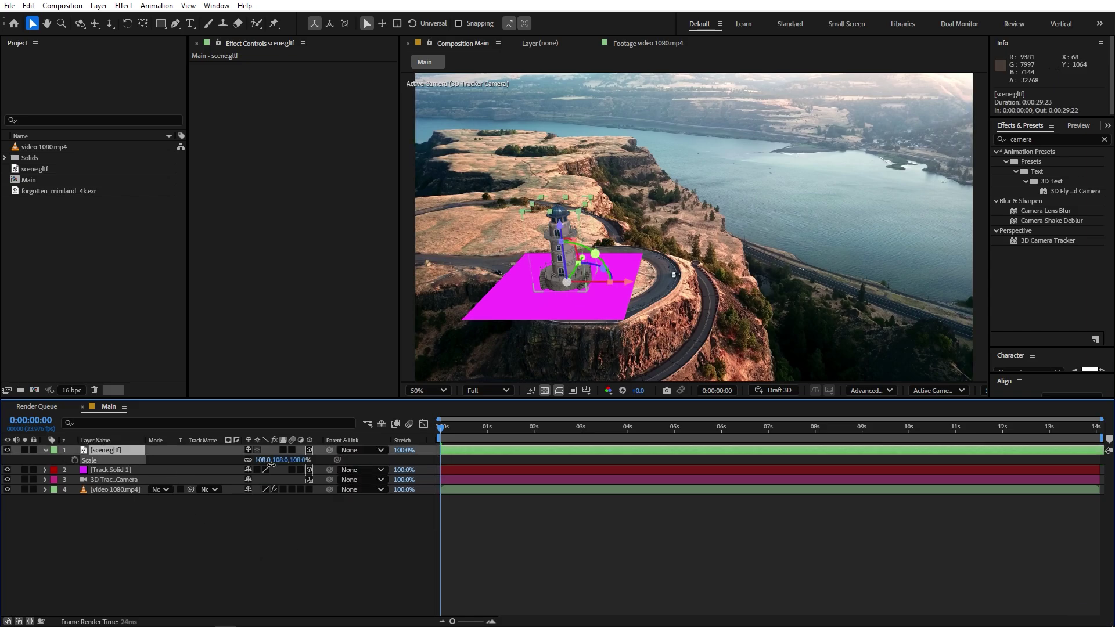
{"action": "left_click_drag", "start_coordinate": [264, 461], "coordinate": [328, 469]}
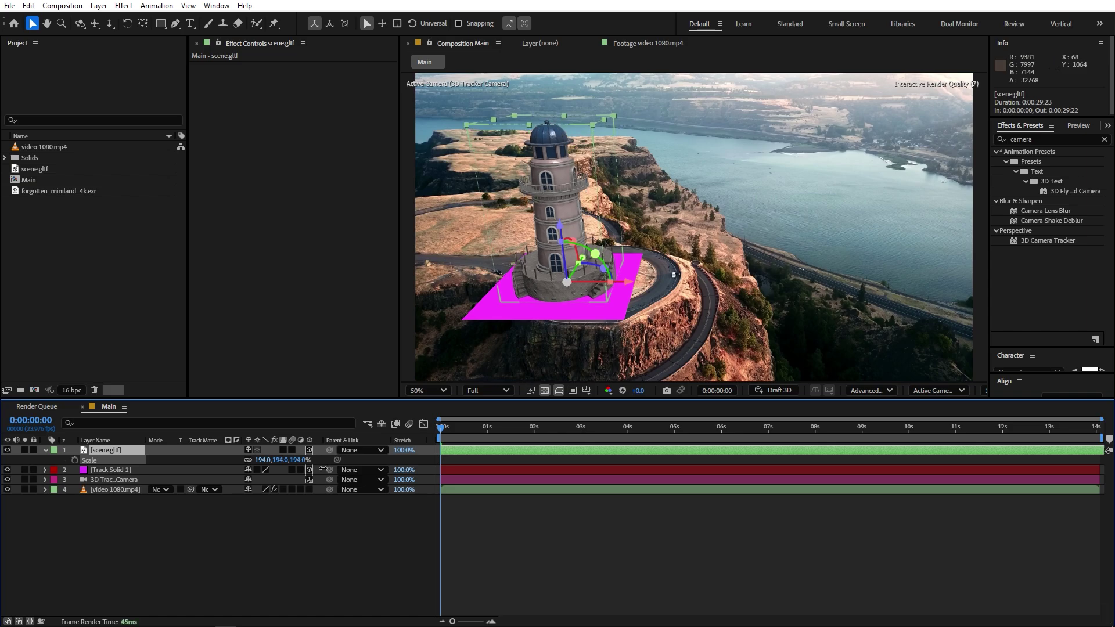
{"action": "left_click", "coordinate": [108, 452]}
{"action": "left_click", "coordinate": [7, 470]}
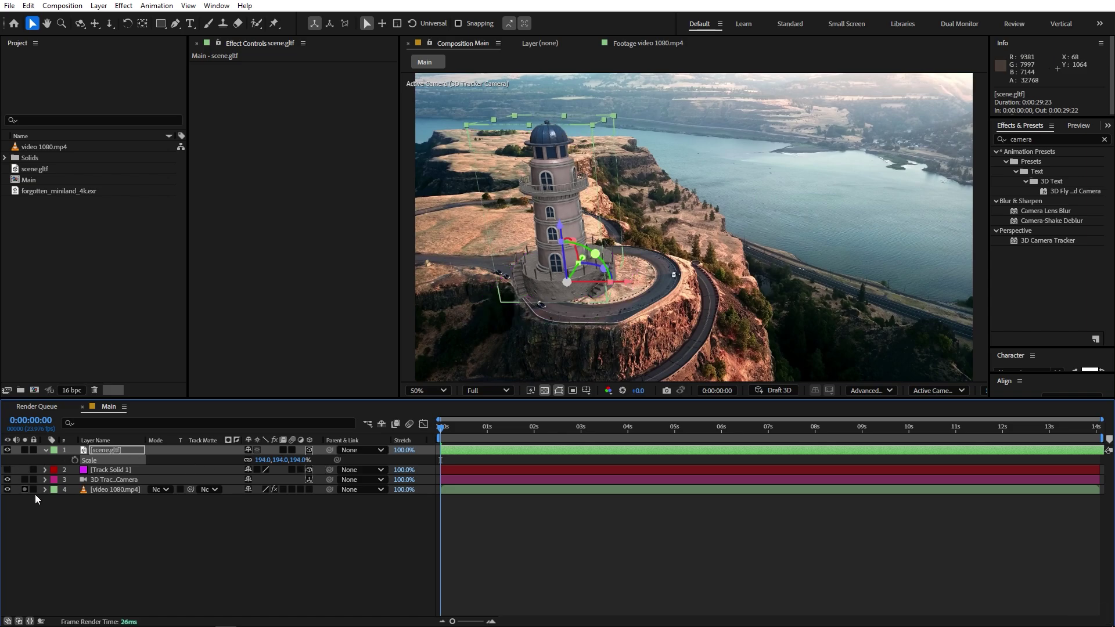
Step: Move the lighthouse along X and Y onto the road and rotate Z to -73°
{"action": "left_click", "coordinate": [162, 552]}
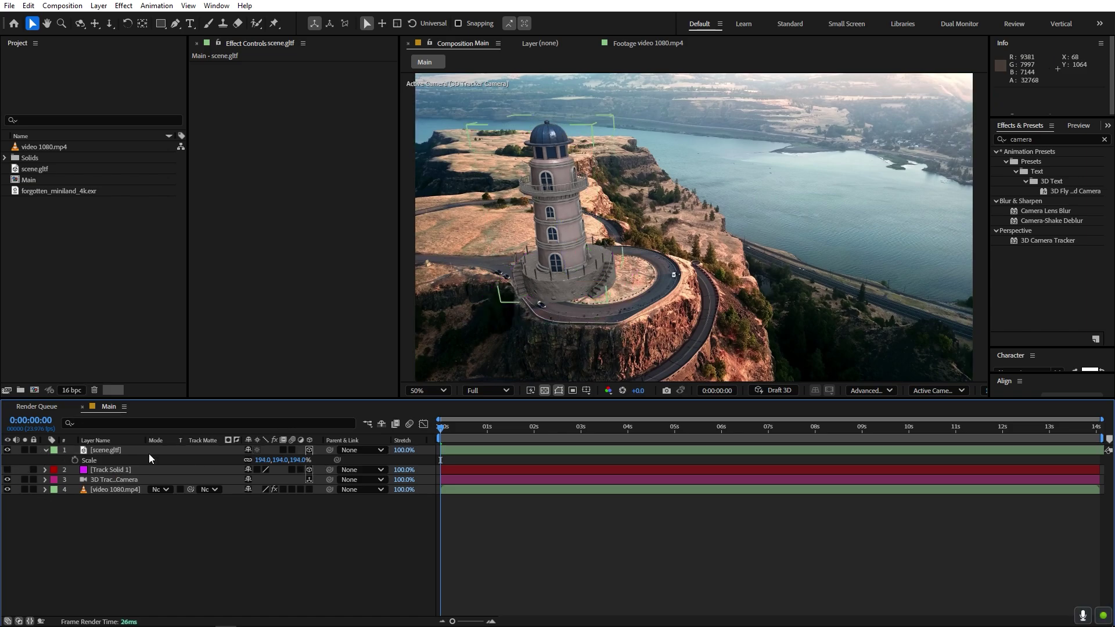
{"action": "left_click", "coordinate": [118, 451]}
{"action": "left_click_drag", "start_coordinate": [633, 282], "coordinate": [661, 283]}
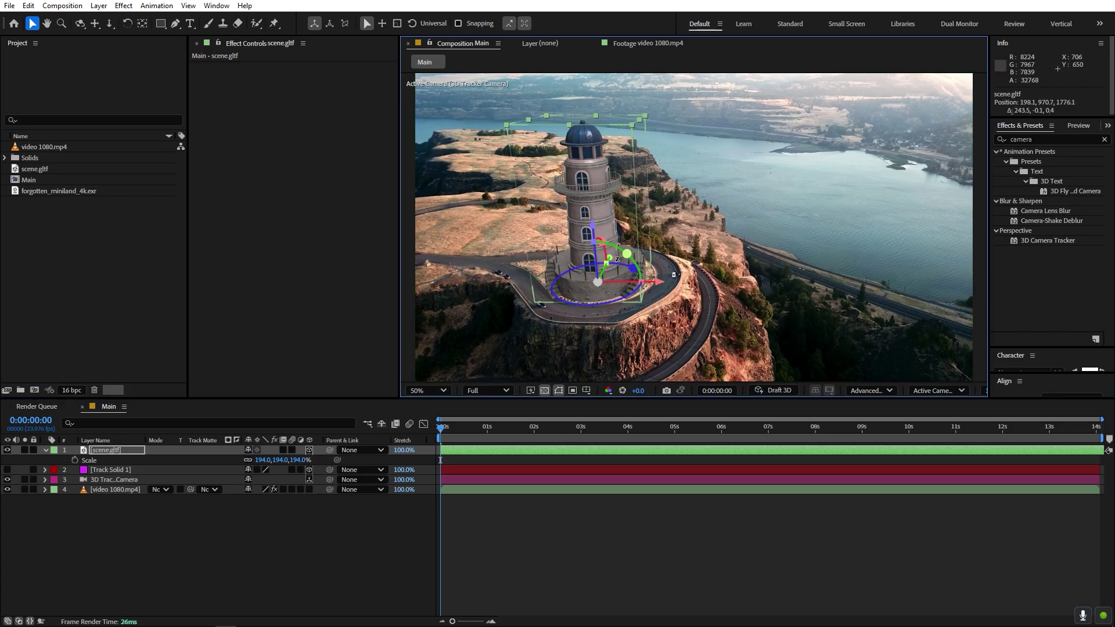
{"action": "left_click_drag", "start_coordinate": [612, 254], "coordinate": [614, 251]}
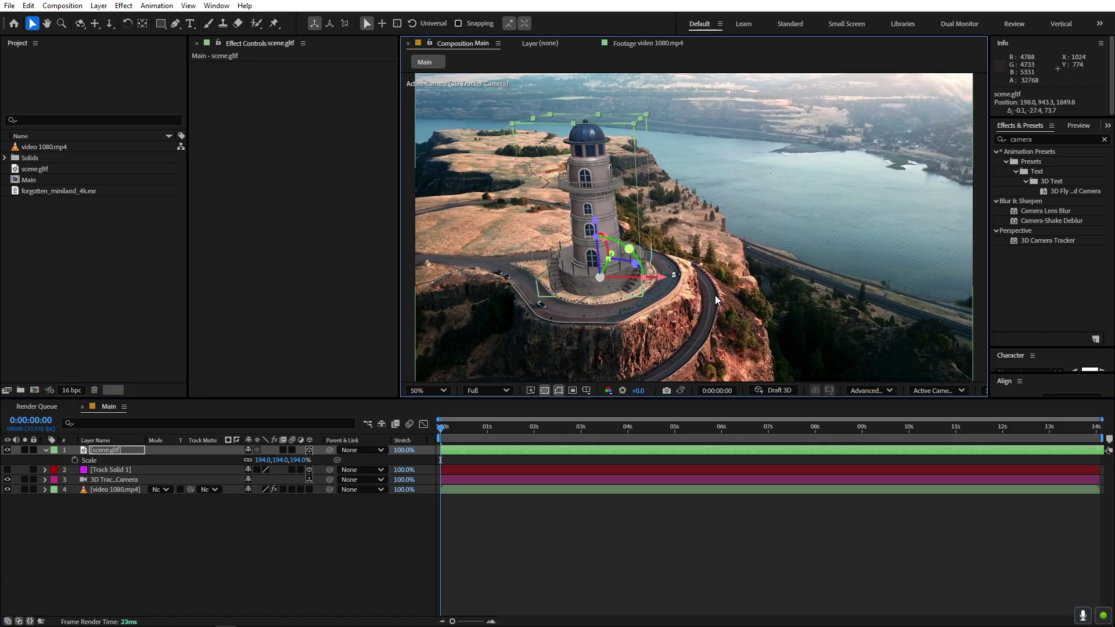
{"action": "key", "text": "r"}
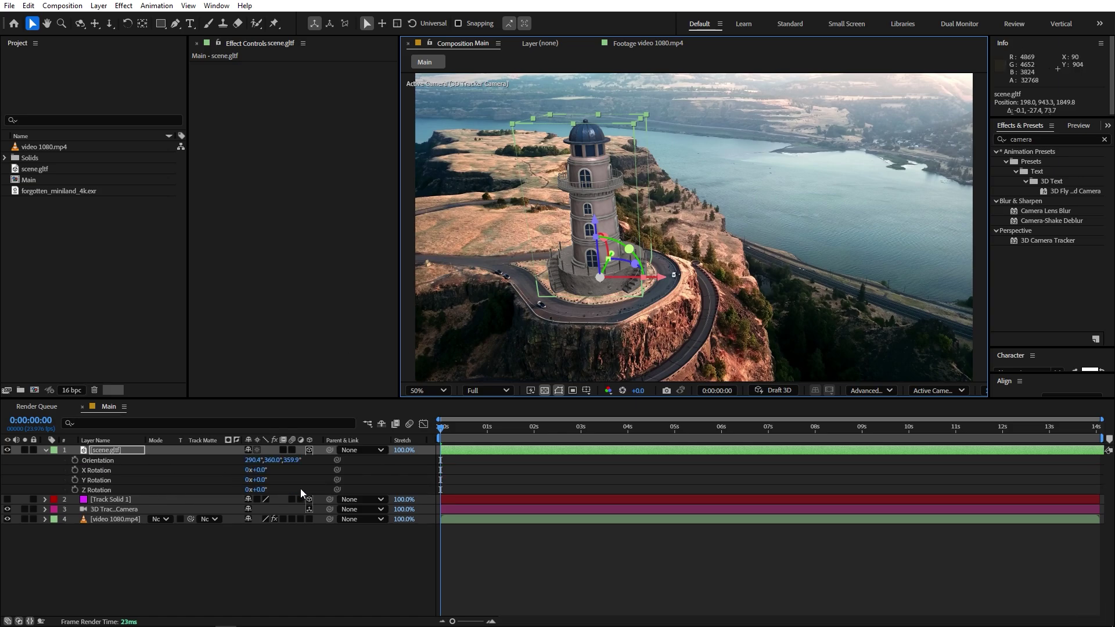
{"action": "left_click_drag", "start_coordinate": [260, 490], "coordinate": [224, 491]}
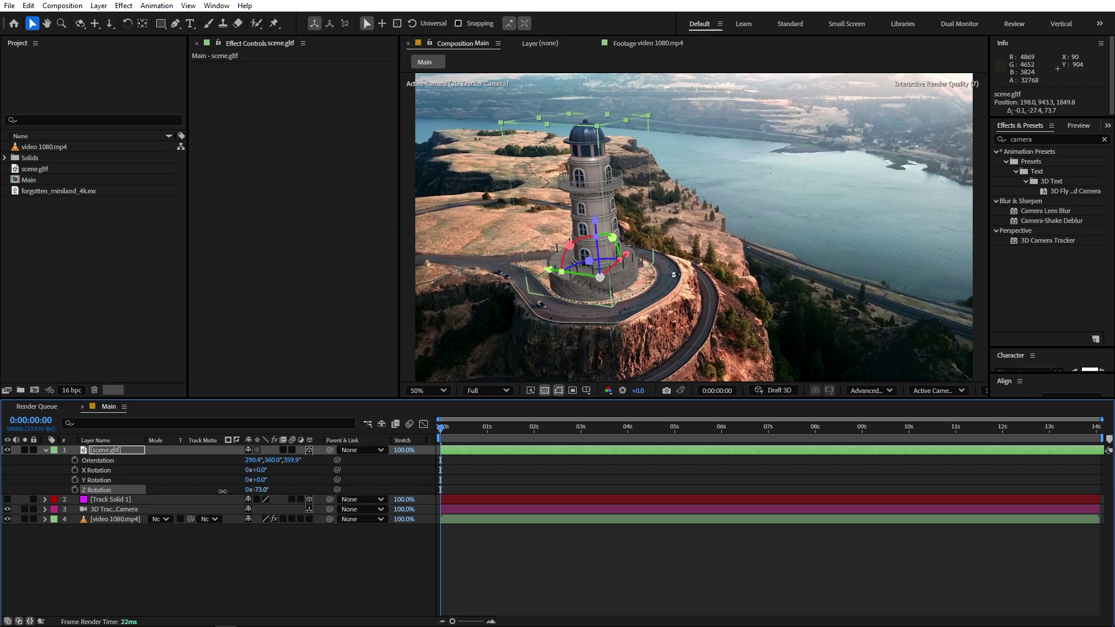
{"action": "left_click", "coordinate": [520, 548]}
{"action": "key", "text": "ctrl+grave"}
{"action": "left_click_drag", "start_coordinate": [443, 431], "coordinate": [419, 430]}
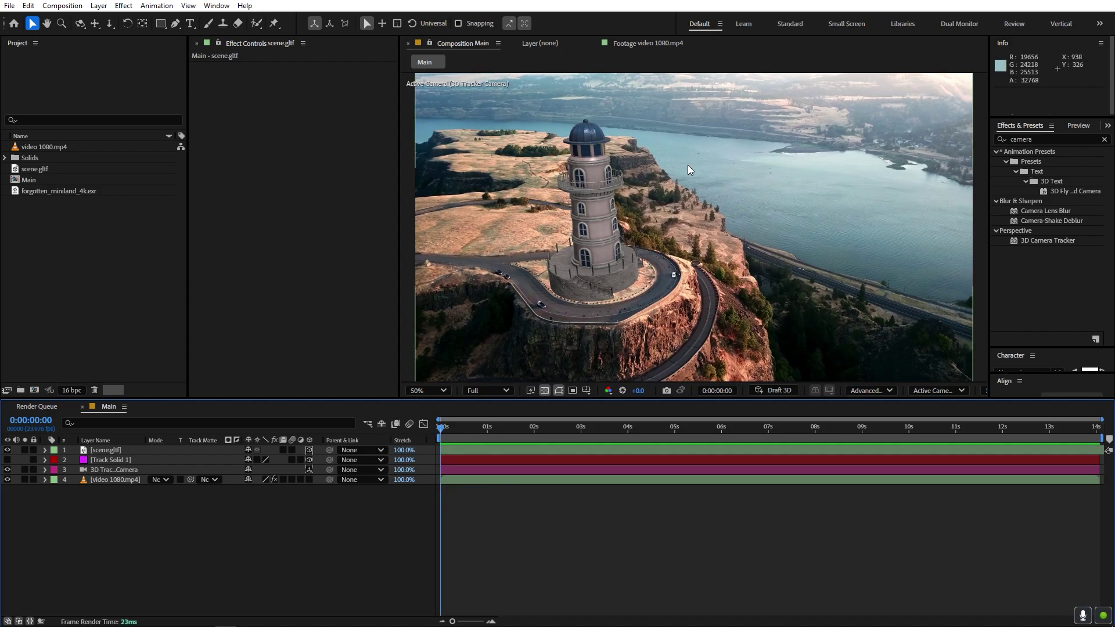
{"action": "key", "text": "alt+Tab"}
{"action": "key", "text": "alt+Tab"}
{"action": "key", "text": "alt+Tab"}
{"action": "key", "text": "alt+Tab"}
{"action": "key", "text": "alt+Tab"}
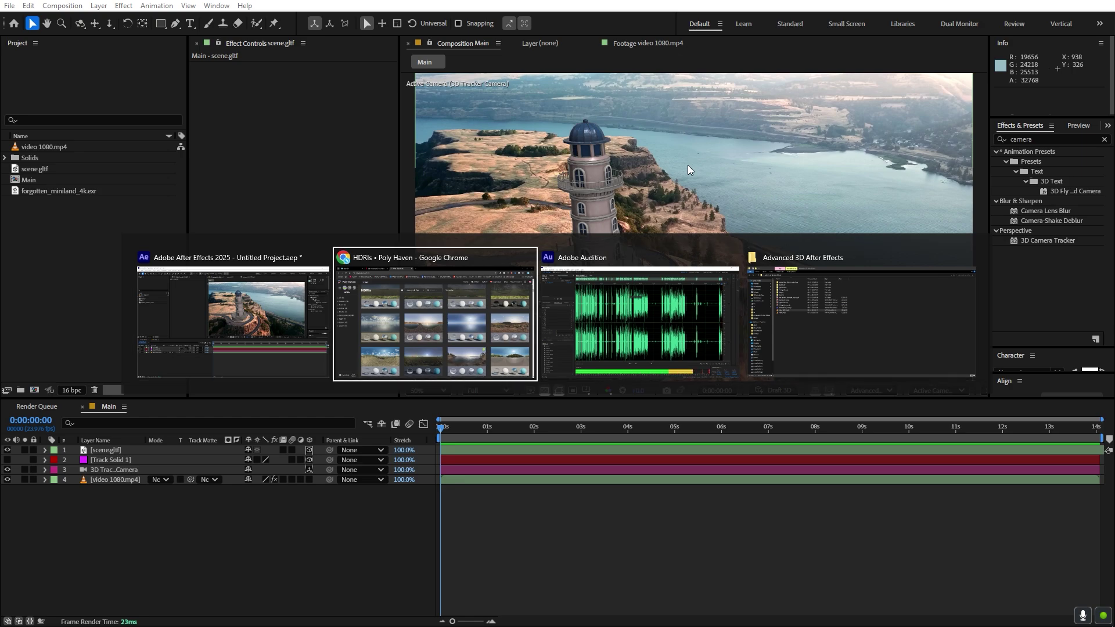
{"action": "scroll", "coordinate": [522, 258], "scroll_direction": "down", "scroll_amount": 5}
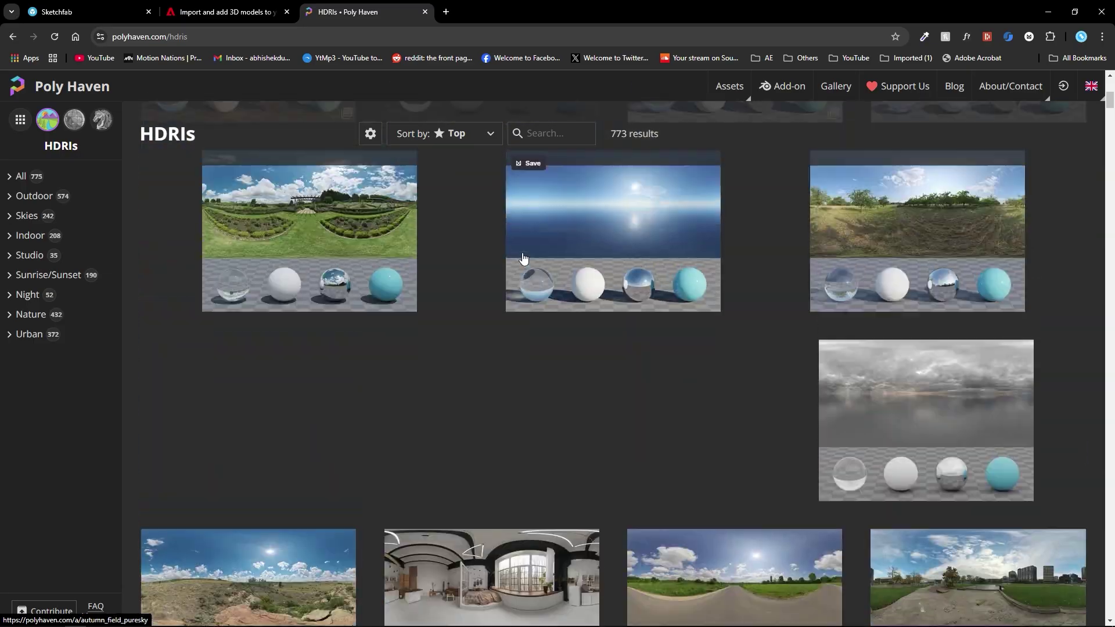
{"action": "scroll", "coordinate": [526, 273], "scroll_direction": "down", "scroll_amount": 5}
{"action": "scroll", "coordinate": [543, 319], "scroll_direction": "down", "scroll_amount": 5}
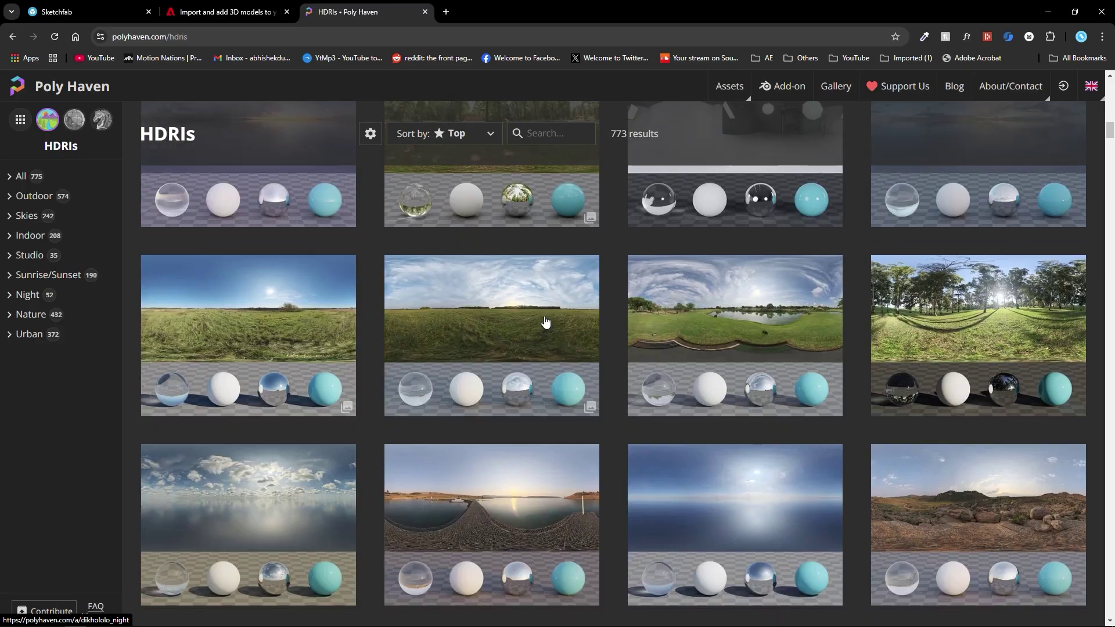
{"action": "scroll", "coordinate": [546, 322], "scroll_direction": "down", "scroll_amount": 10}
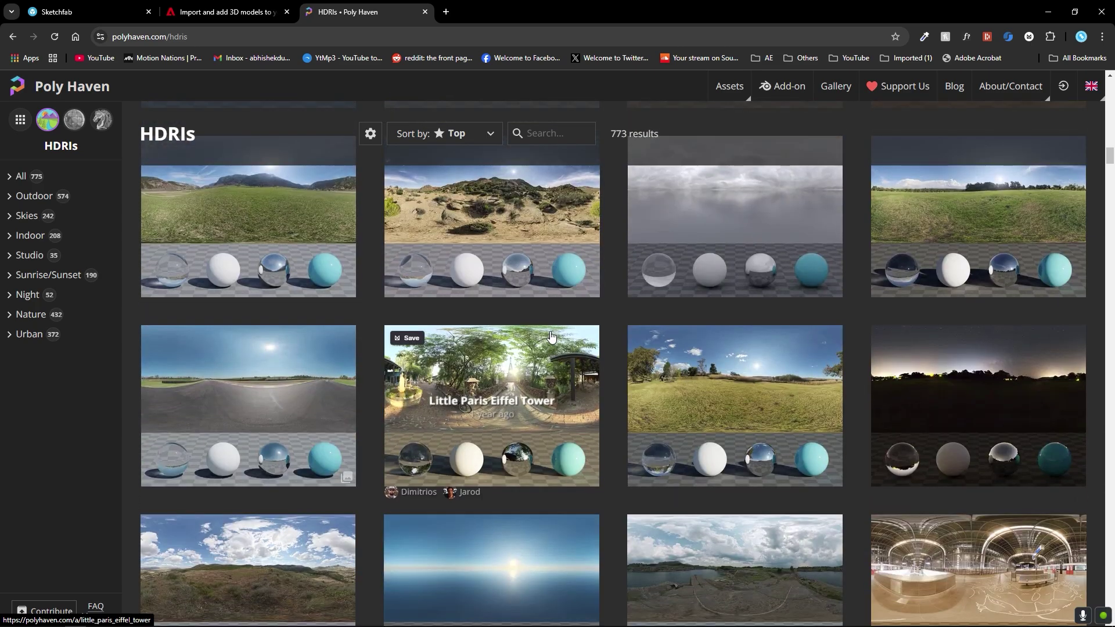
{"action": "scroll", "coordinate": [551, 337], "scroll_direction": "down", "scroll_amount": 3}
{"action": "left_click", "coordinate": [516, 323]}
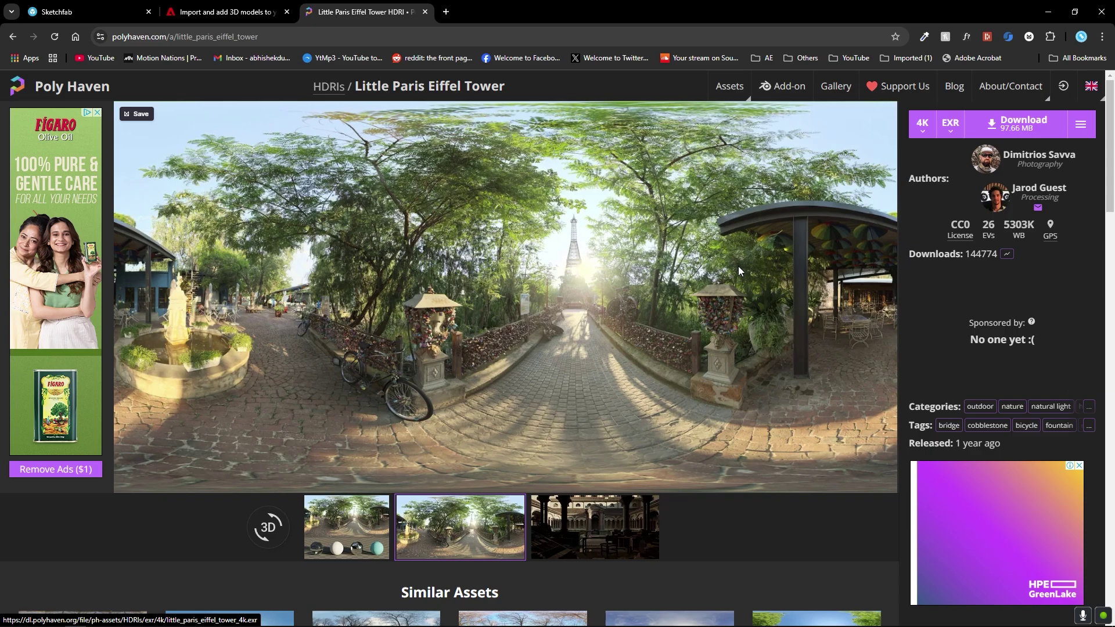
{"action": "key", "text": "alt+Tab"}
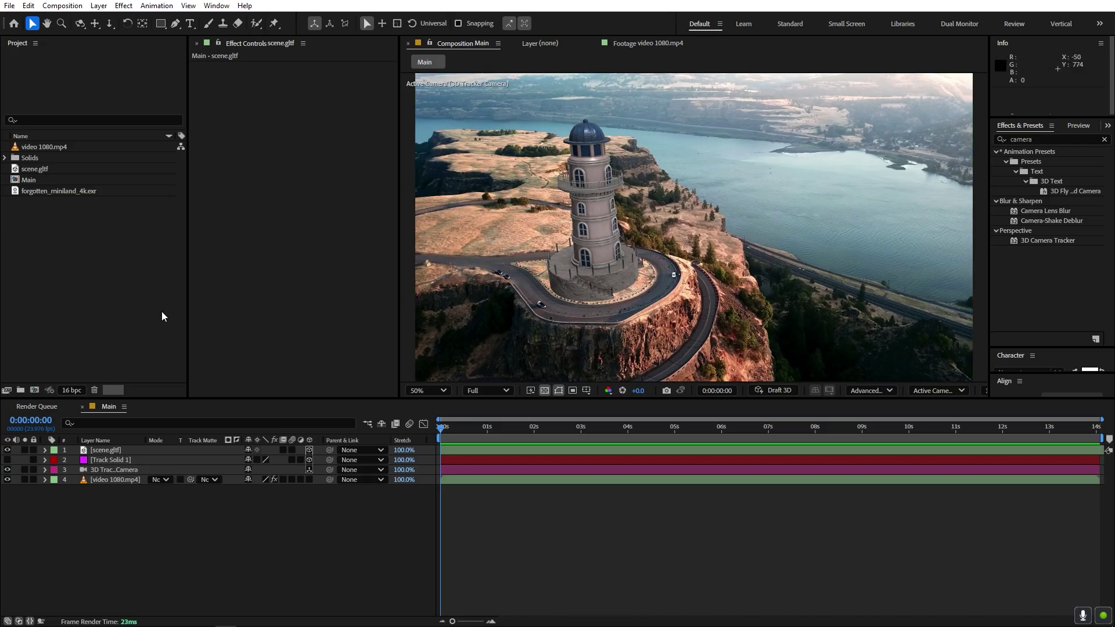
Step: Add forgotten_miniland_4k.exr above the lighthouse in Main and hide it
{"action": "left_click", "coordinate": [37, 192]}
{"action": "left_click", "coordinate": [69, 235]}
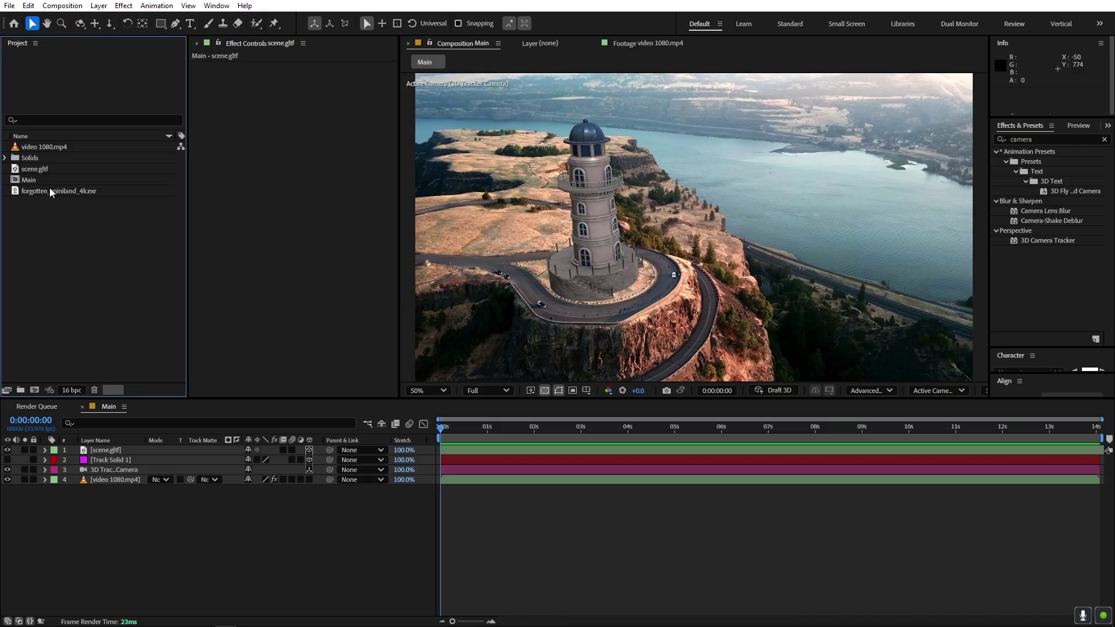
{"action": "left_click_drag", "start_coordinate": [50, 192], "coordinate": [90, 450]}
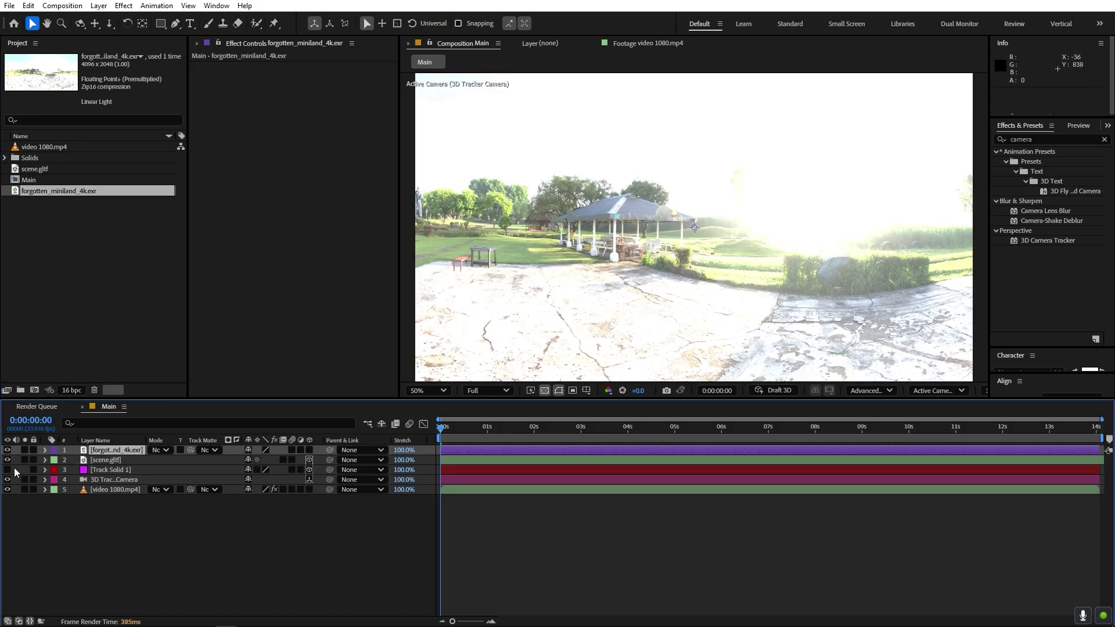
{"action": "left_click", "coordinate": [7, 450]}
{"action": "left_click", "coordinate": [119, 535]}
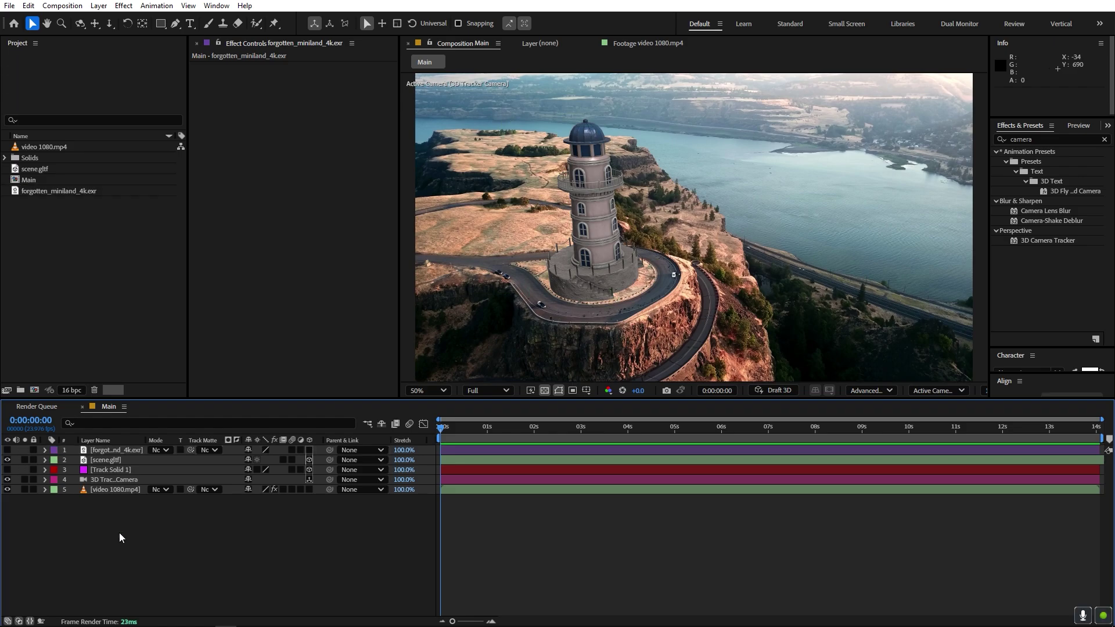
Step: Create a new Environment-type light layer with Casts Shadows left on
{"action": "right_click", "coordinate": [126, 538]}
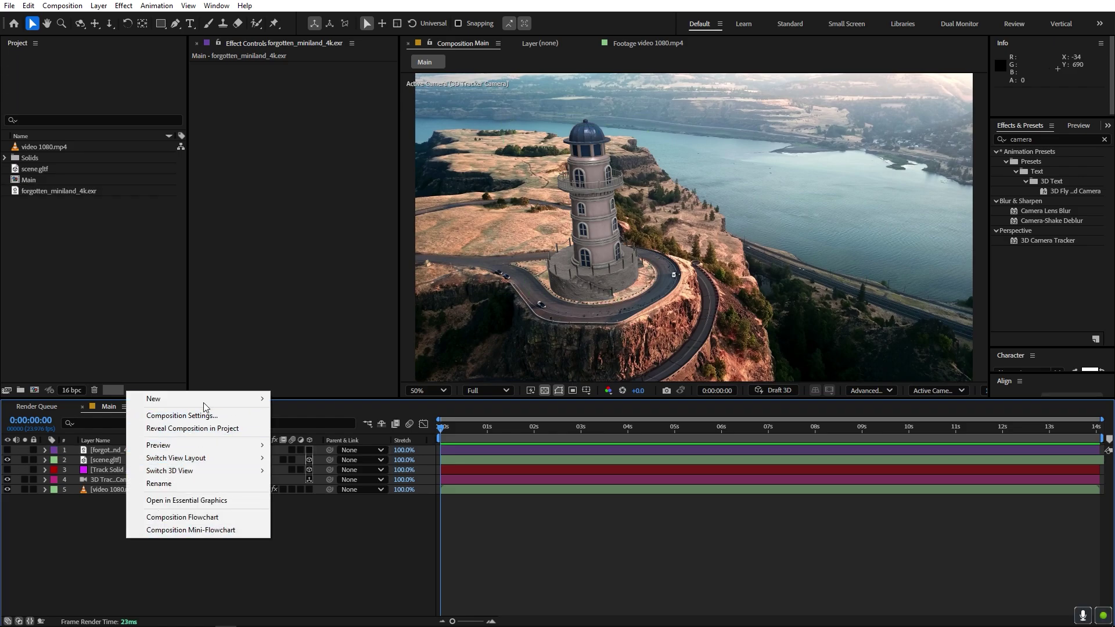
{"action": "mouse_move", "coordinate": [203, 398]}
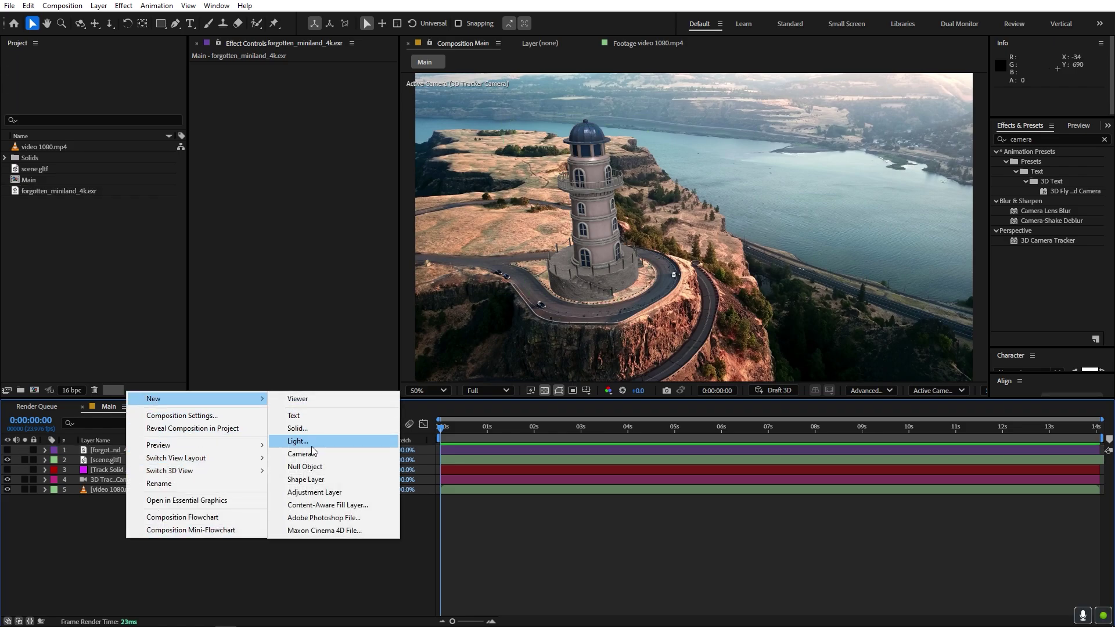
{"action": "left_click", "coordinate": [311, 445]}
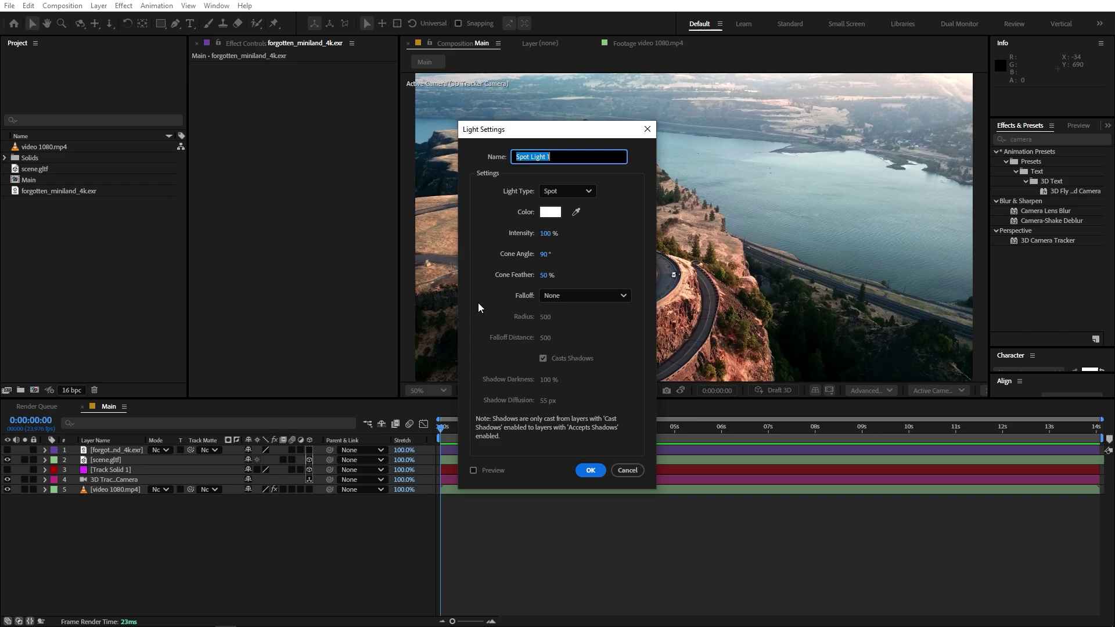
{"action": "left_click", "coordinate": [557, 192]}
{"action": "left_click", "coordinate": [568, 267]}
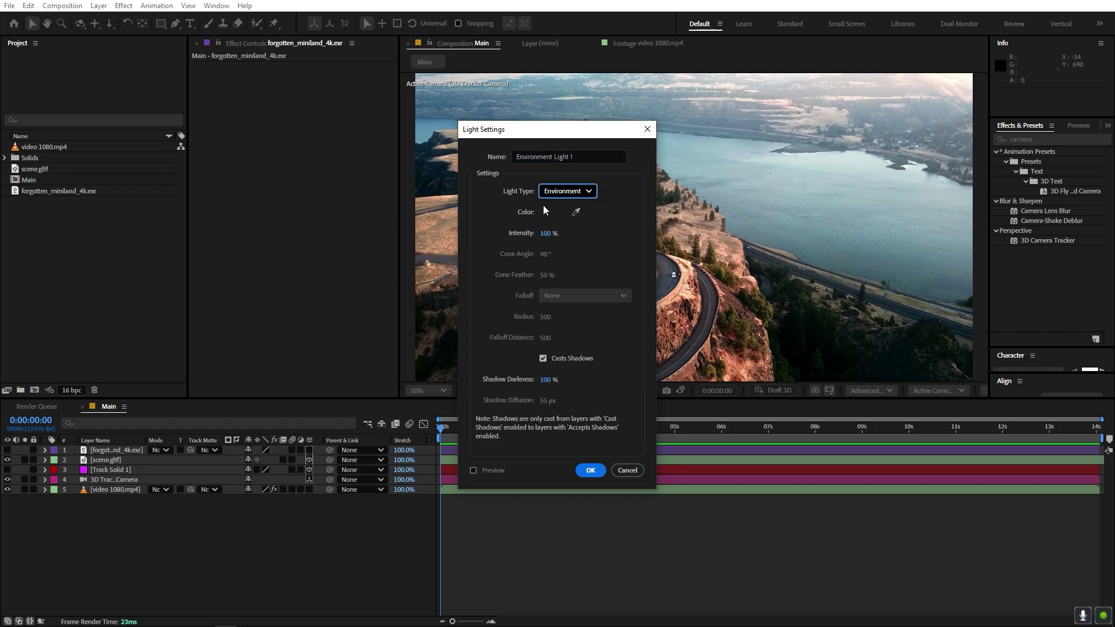
{"action": "left_click", "coordinate": [548, 359]}
{"action": "left_click", "coordinate": [551, 360]}
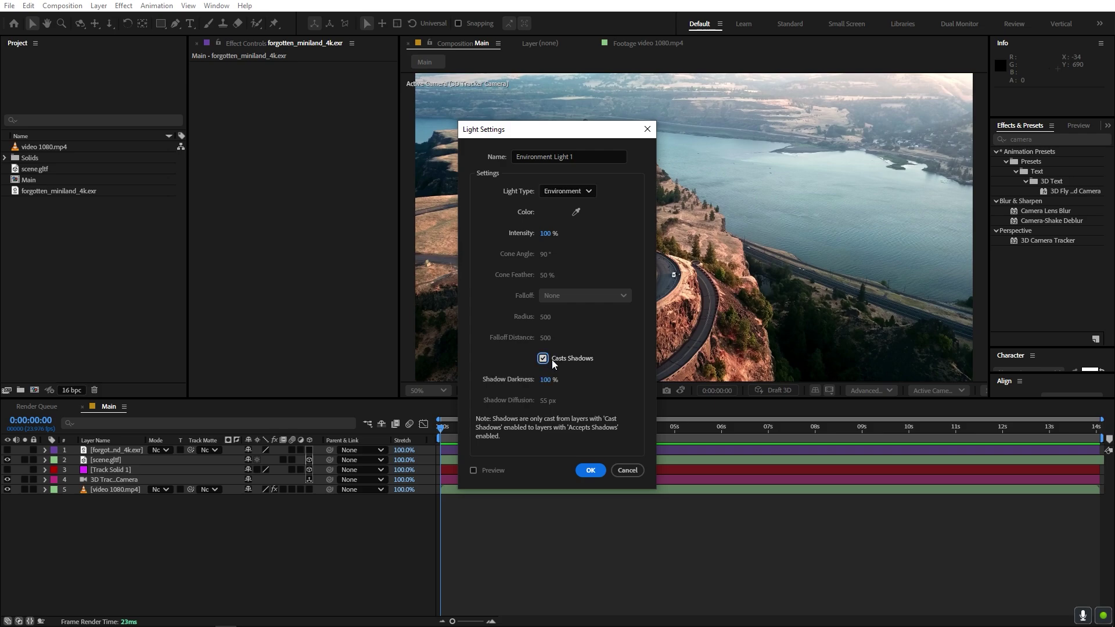
{"action": "left_click", "coordinate": [591, 472]}
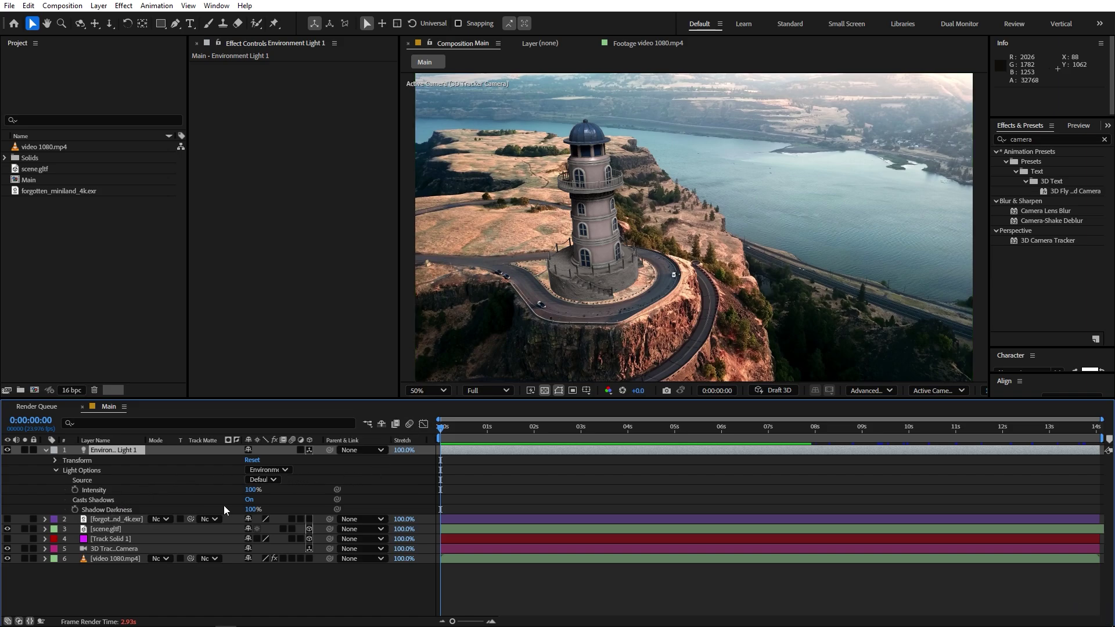
Step: Use forgotten_miniland_4k.exr as the light source and rotate the light to X 248°, Y 166°
{"action": "left_click", "coordinate": [262, 479]}
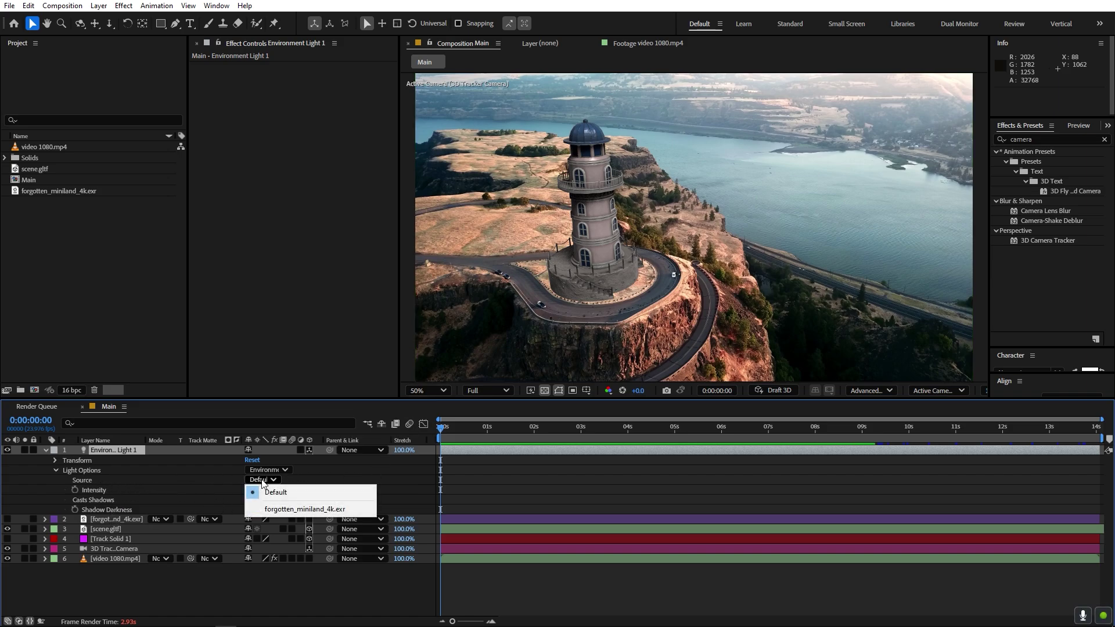
{"action": "left_click", "coordinate": [276, 511]}
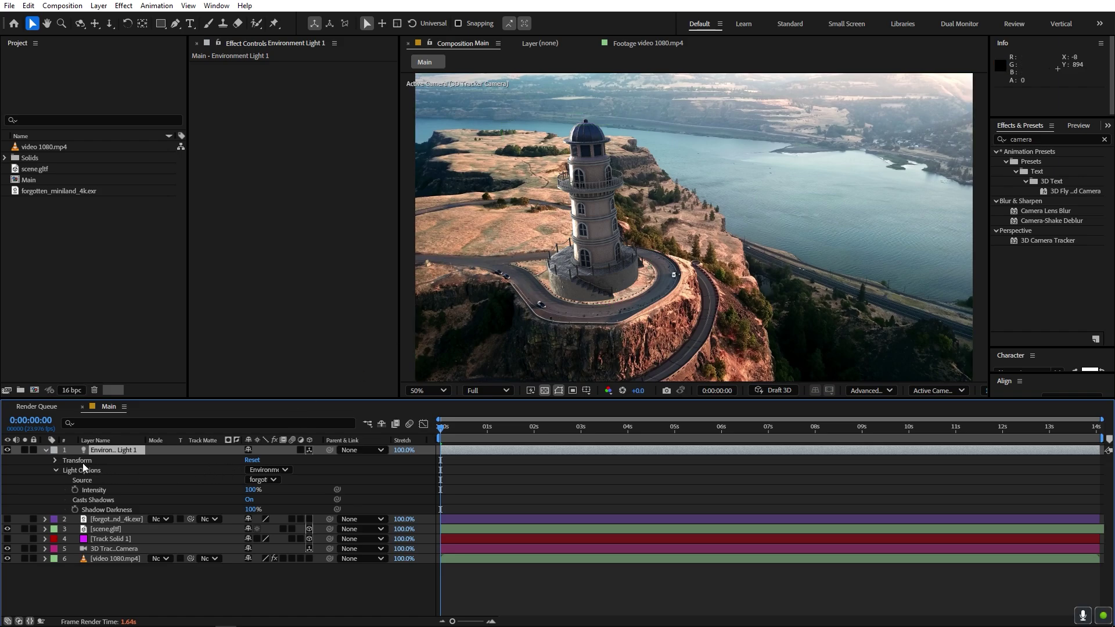
{"action": "left_click", "coordinate": [55, 460]}
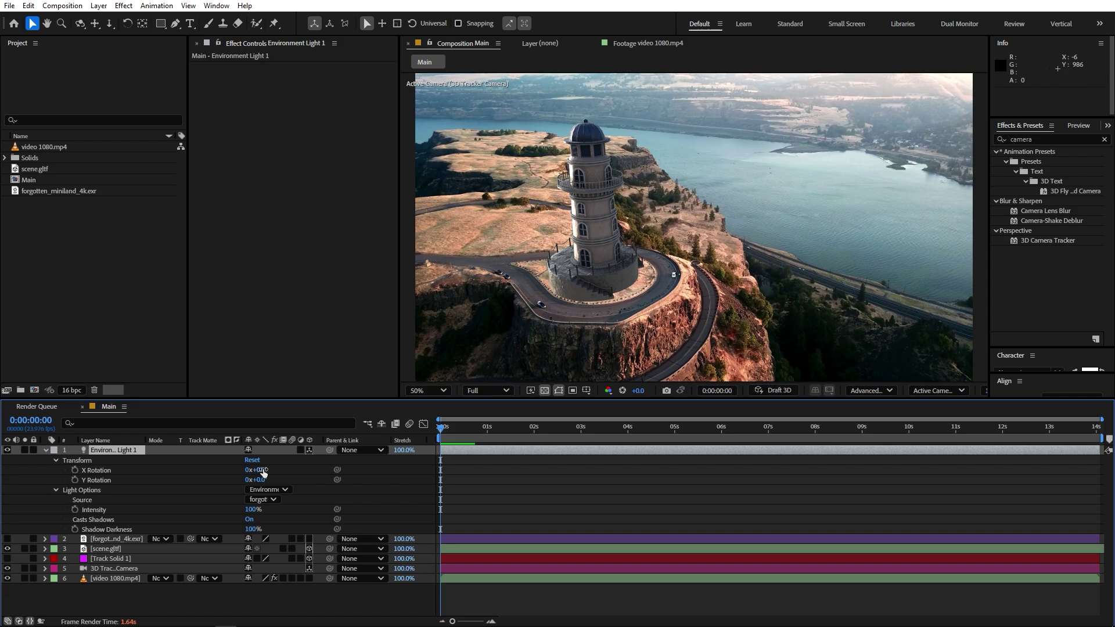
{"action": "left_click_drag", "start_coordinate": [258, 470], "coordinate": [374, 464]}
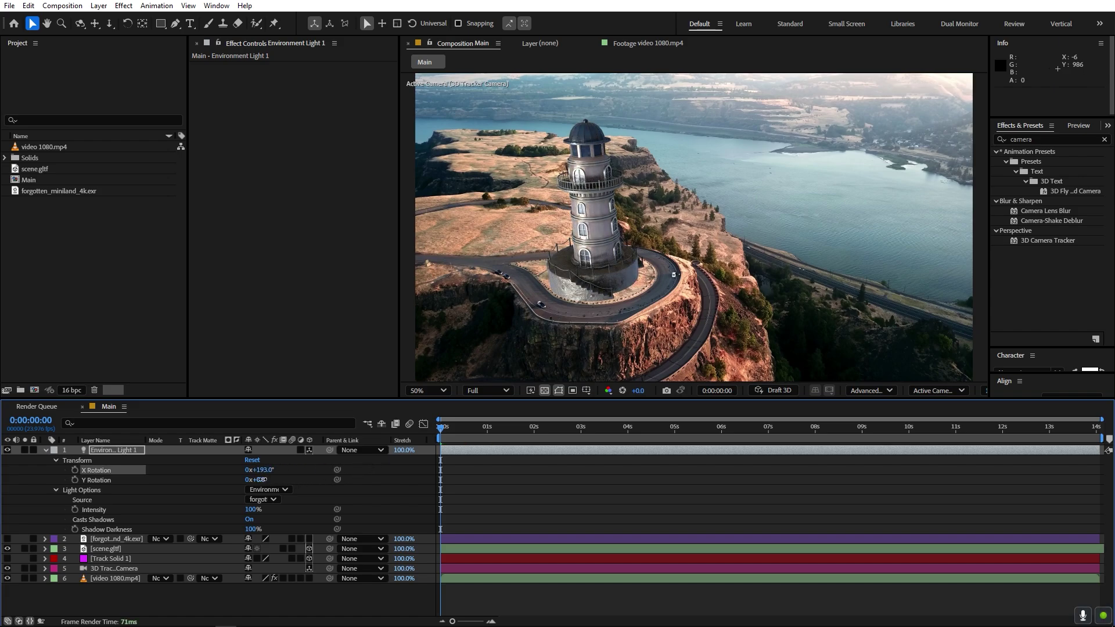
{"action": "left_click_drag", "start_coordinate": [262, 480], "coordinate": [374, 478]}
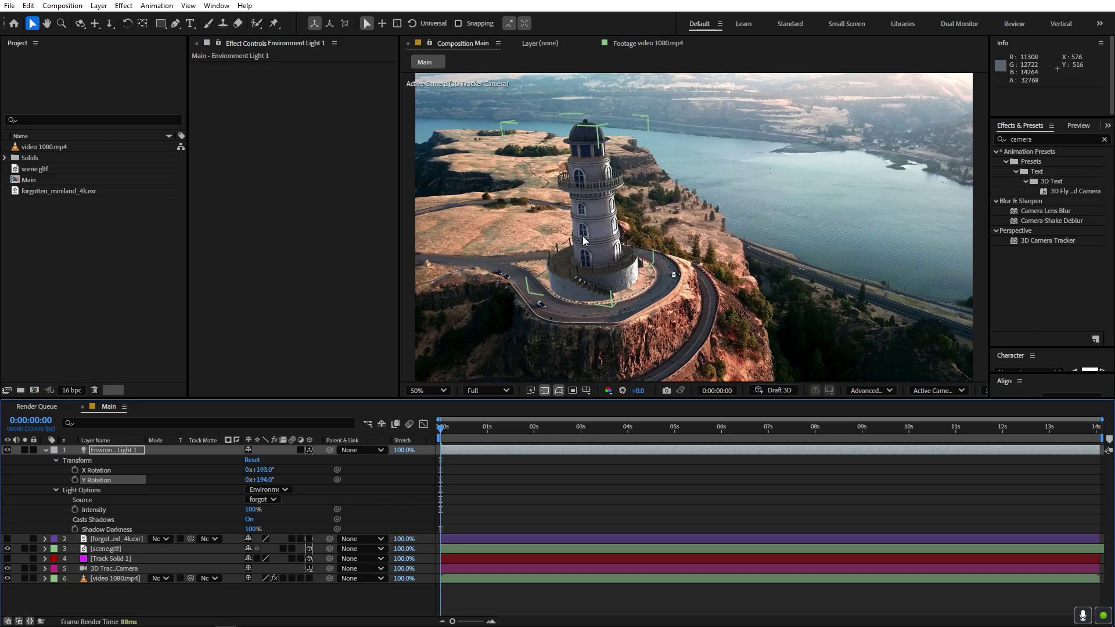
{"action": "mouse_move", "coordinate": [260, 470]}
{"action": "left_mouse_down"}
{"action": "mouse_move", "coordinate": [312, 483]}
{"action": "mouse_move", "coordinate": [248, 487]}
{"action": "left_mouse_up"}
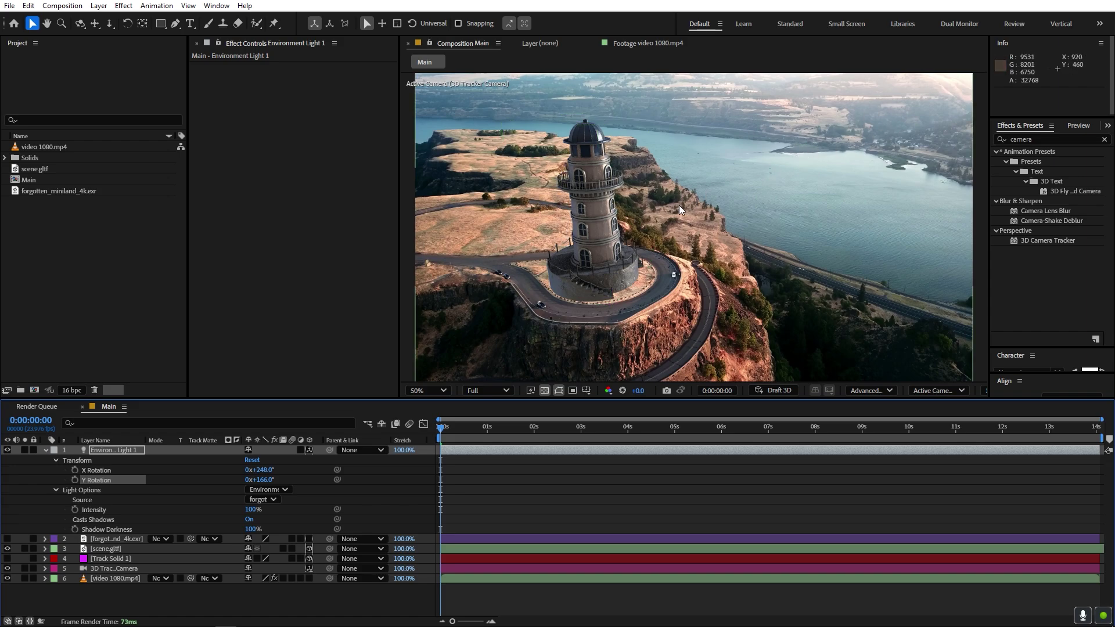
Step: Collapse the light layer and zoom and pan the viewer to frame the tower
{"action": "left_click", "coordinate": [45, 451]}
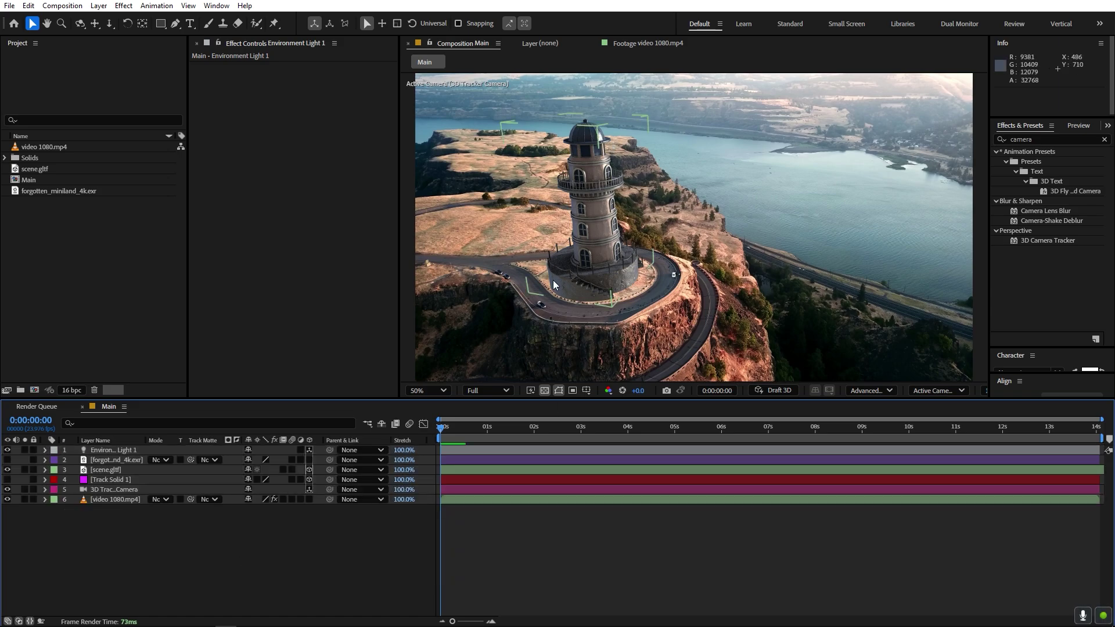
{"action": "scroll", "coordinate": [553, 285], "scroll_direction": "up", "scroll_amount": 6}
{"action": "key", "text": "h"}
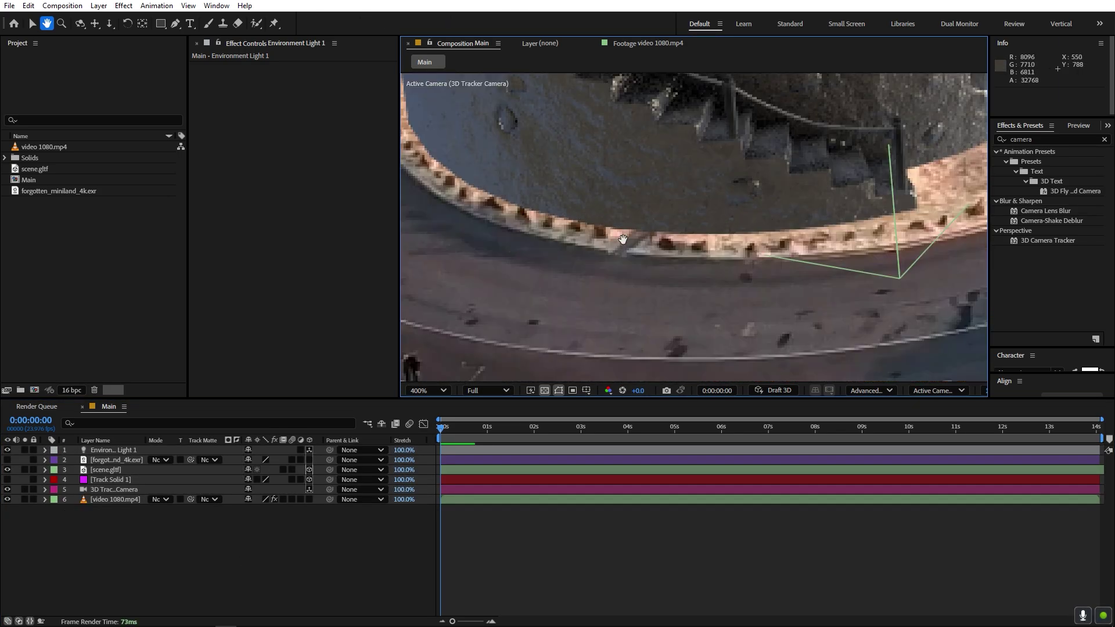
{"action": "scroll", "coordinate": [598, 240], "scroll_direction": "down", "scroll_amount": 2}
{"action": "scroll", "coordinate": [708, 238], "scroll_direction": "down", "scroll_amount": 6}
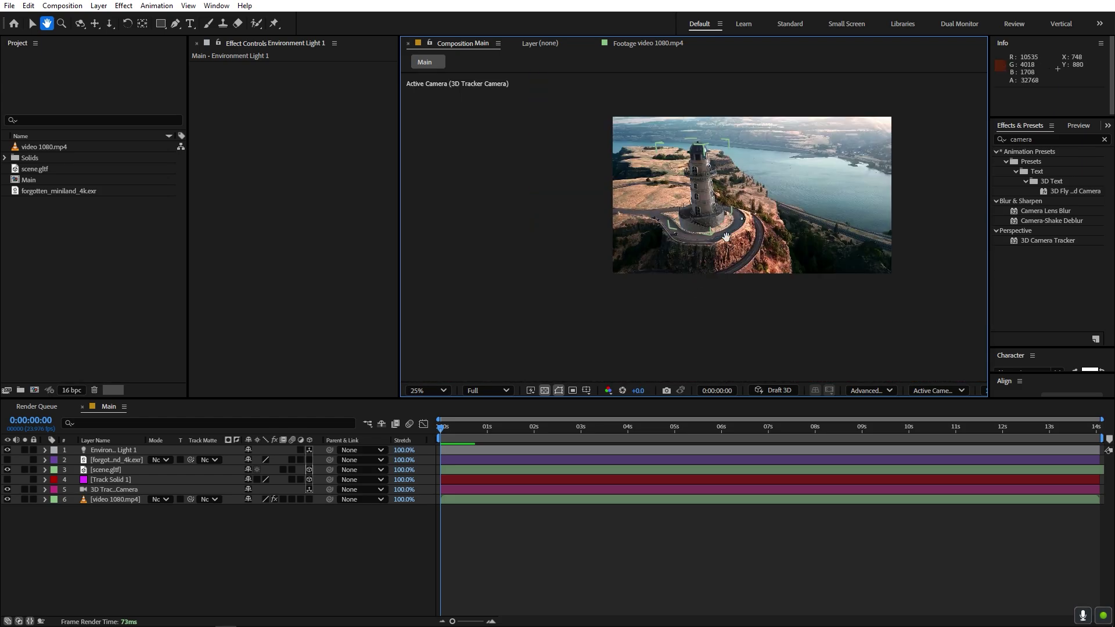
{"action": "left_click_drag", "start_coordinate": [726, 237], "coordinate": [719, 286]}
{"action": "scroll", "coordinate": [719, 286], "scroll_direction": "up", "scroll_amount": 4}
{"action": "scroll", "coordinate": [719, 286], "scroll_direction": "down", "scroll_amount": 2}
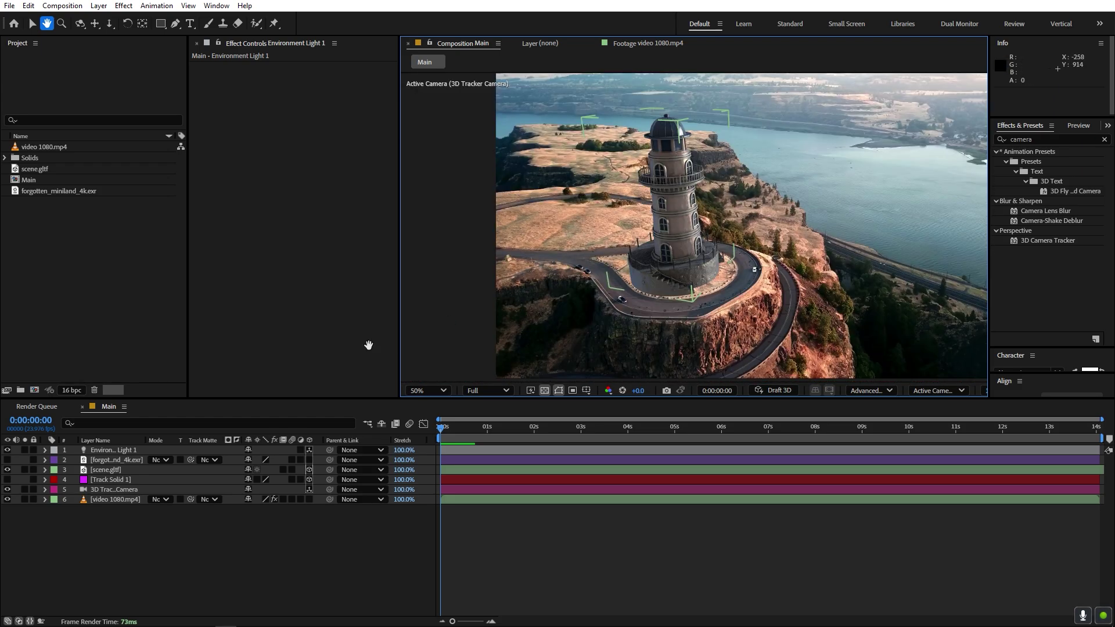
Step: Turn on Track Solid 1 and scale the purple plane up to 339% × 237%
{"action": "key", "text": "v"}
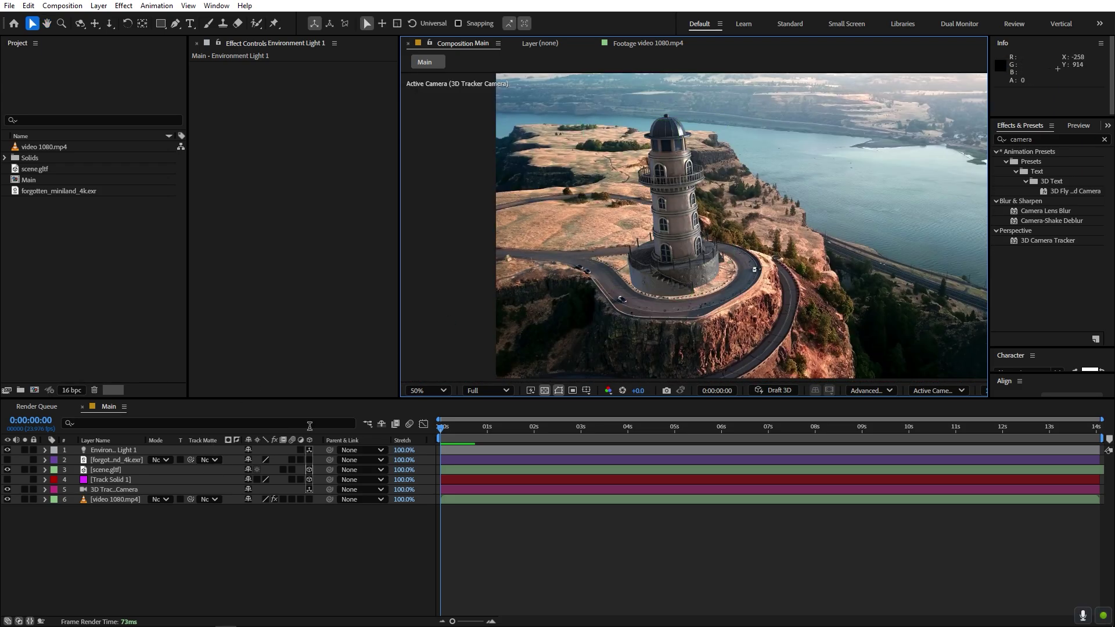
{"action": "left_click", "coordinate": [152, 530]}
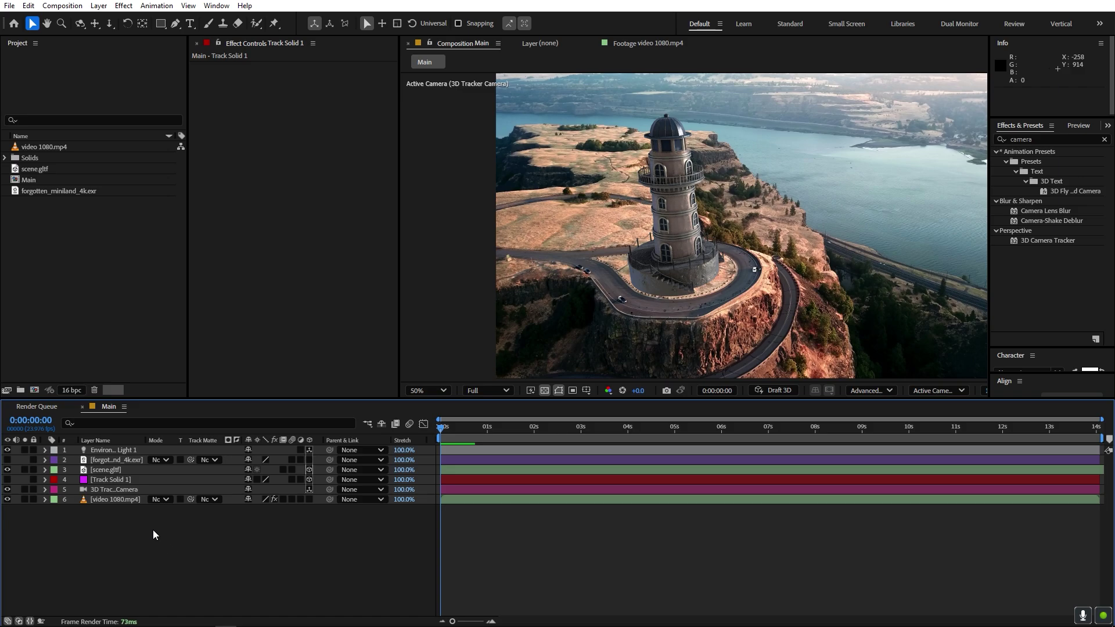
{"action": "left_click", "coordinate": [103, 477]}
{"action": "left_click", "coordinate": [7, 480]}
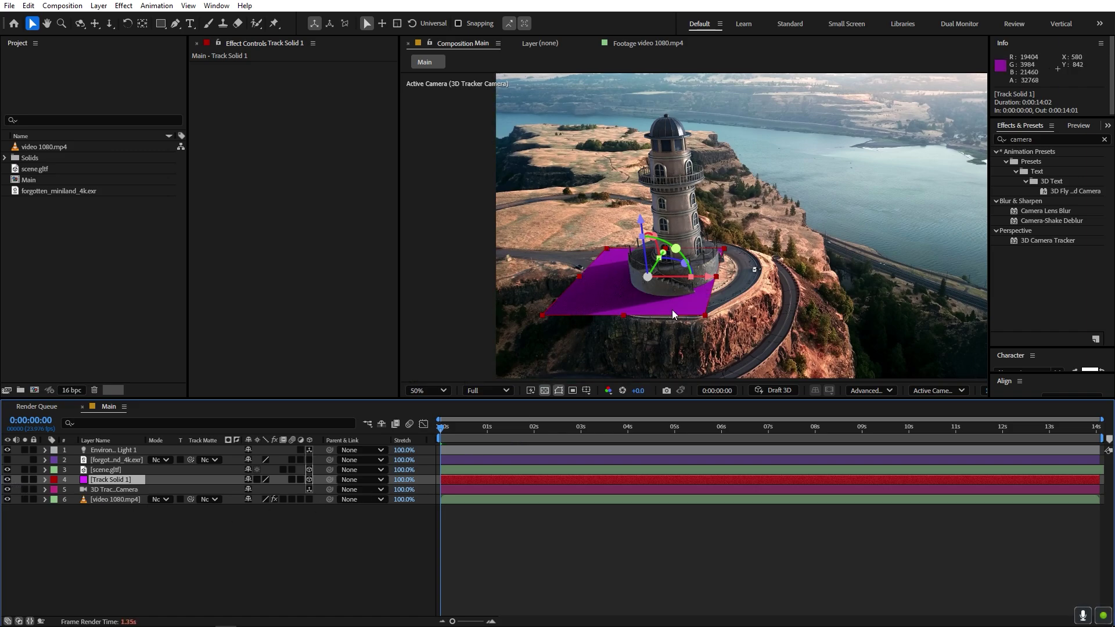
{"action": "left_click_drag", "start_coordinate": [706, 315], "coordinate": [807, 402]}
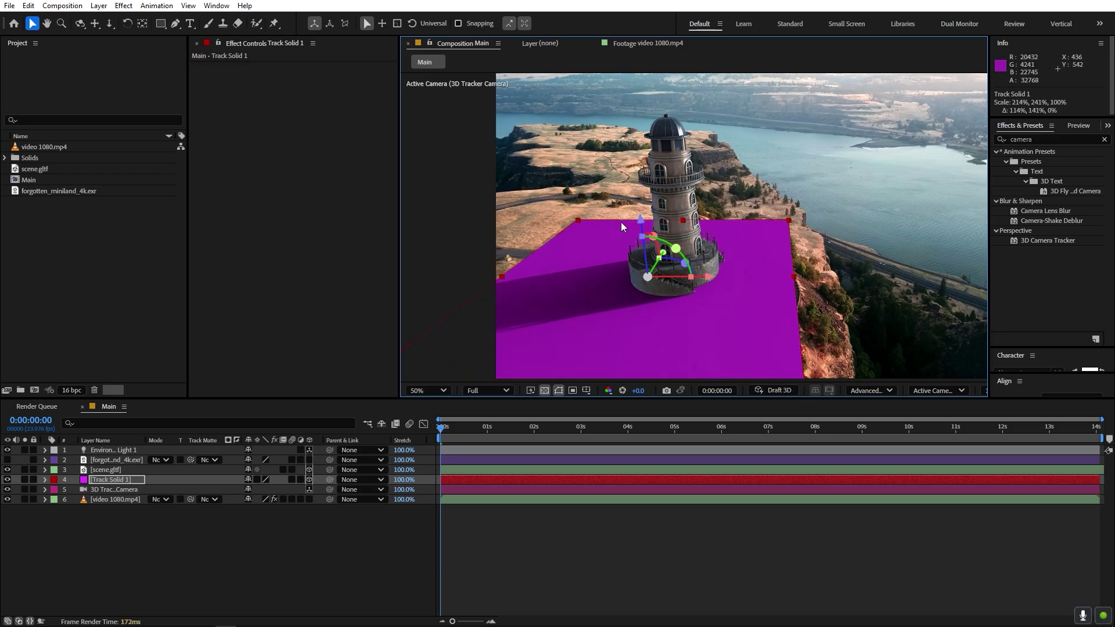
{"action": "left_click_drag", "start_coordinate": [576, 216], "coordinate": [518, 218]}
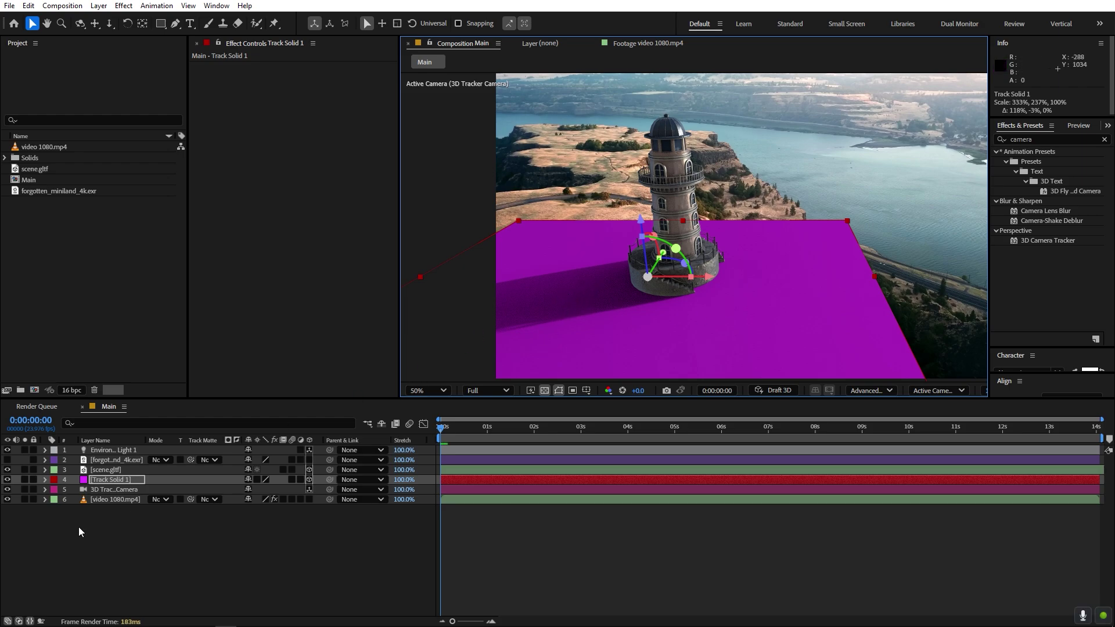
Step: Set Track Solid 1's Material Options Accepts Shadows to Only, then collapse and deselect it
{"action": "left_click", "coordinate": [45, 480]}
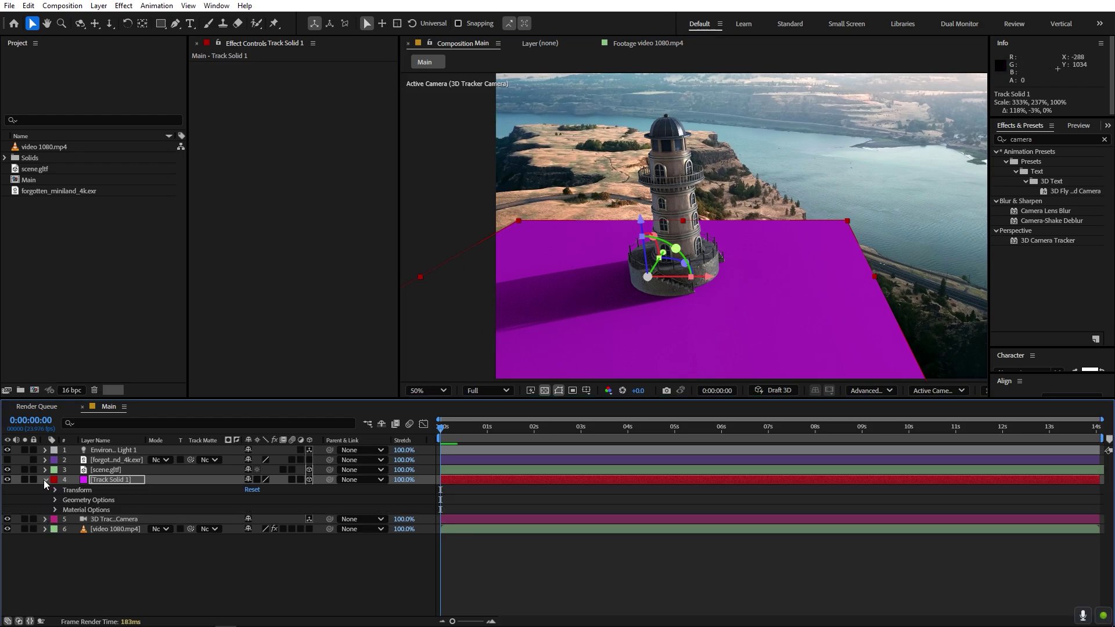
{"action": "left_click", "coordinate": [55, 510]}
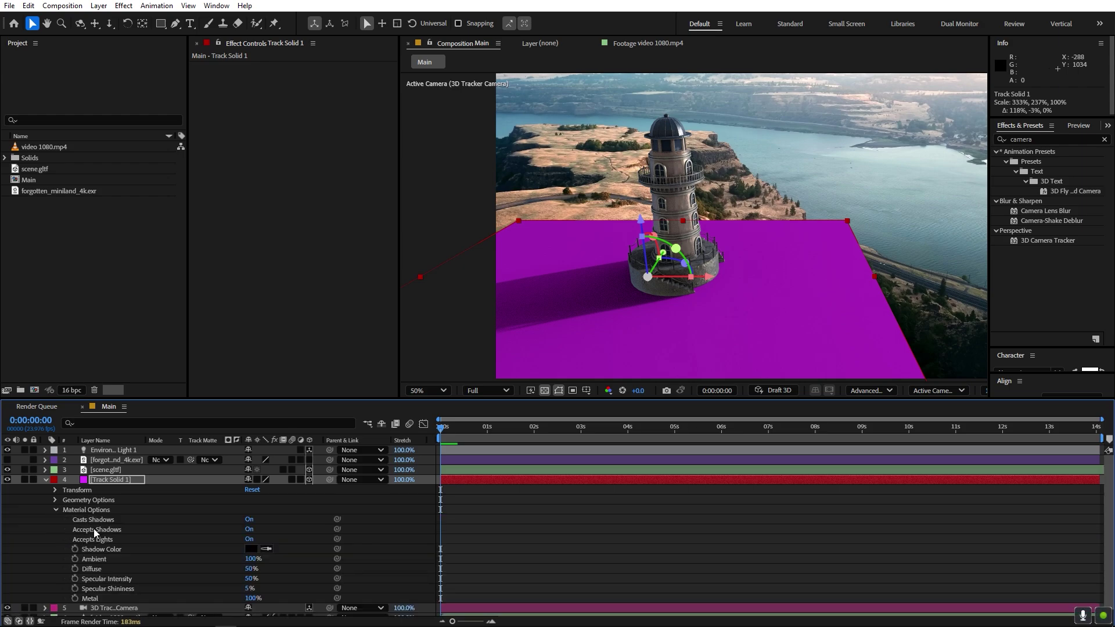
{"action": "left_click", "coordinate": [250, 530]}
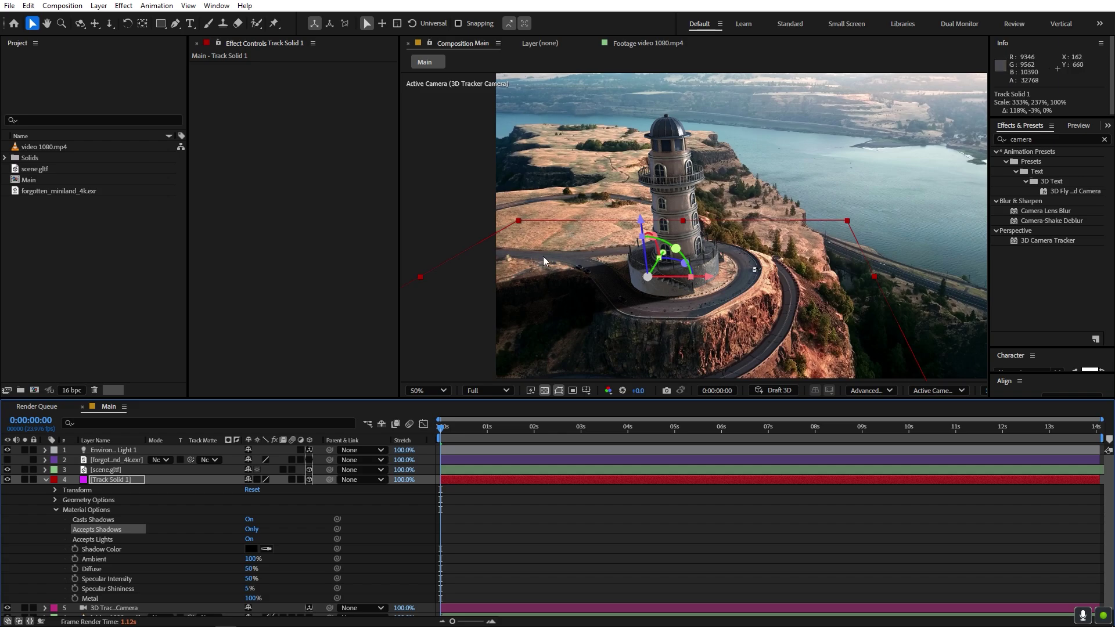
{"action": "left_click", "coordinate": [253, 529]}
{"action": "left_click", "coordinate": [253, 531]}
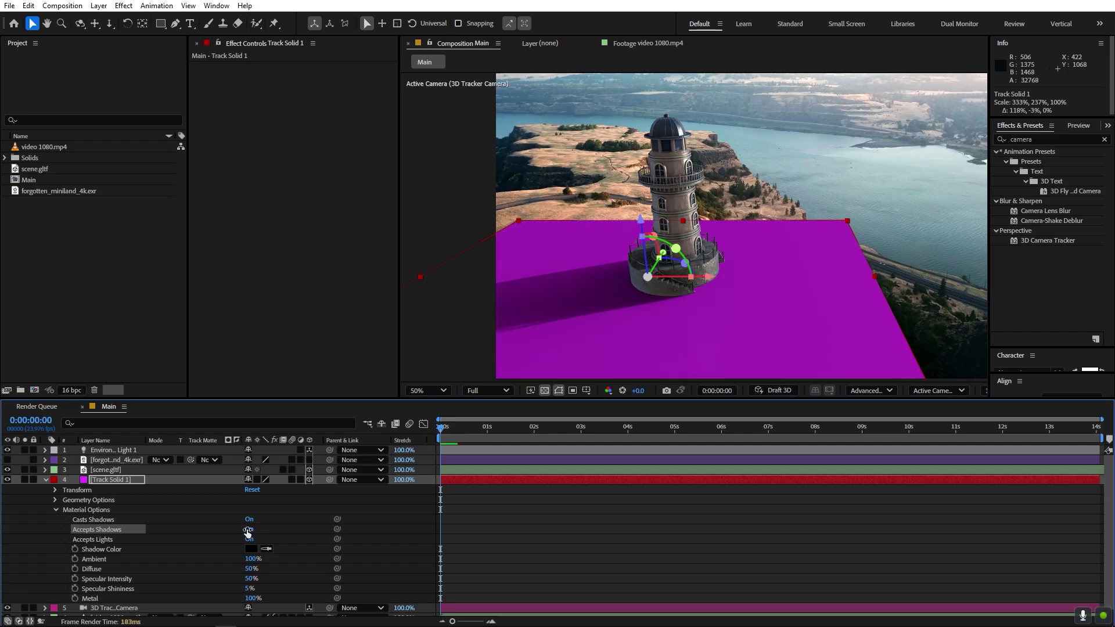
{"action": "left_click", "coordinate": [248, 530]}
{"action": "key", "text": "u"}
{"action": "left_click", "coordinate": [228, 561]}
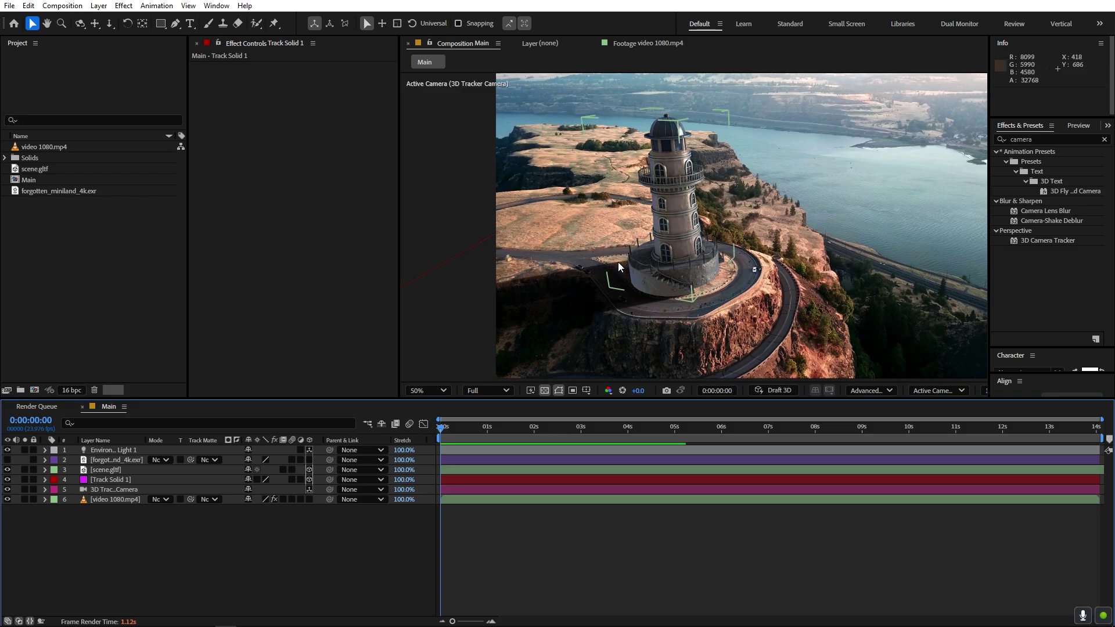
{"action": "left_click", "coordinate": [114, 480]}
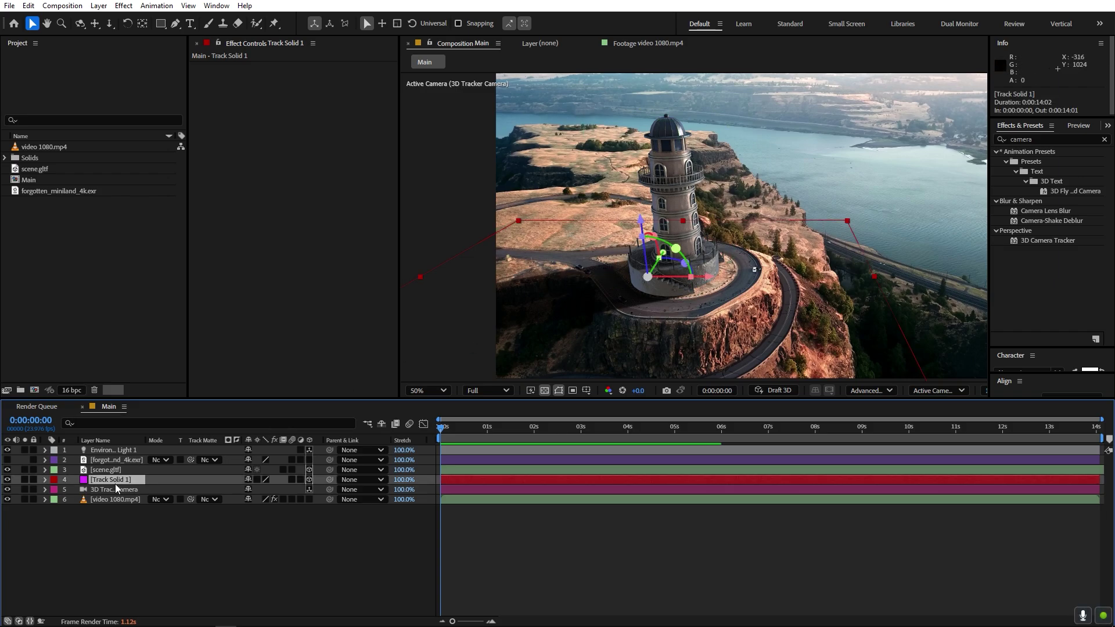
{"action": "left_click", "coordinate": [399, 549]}
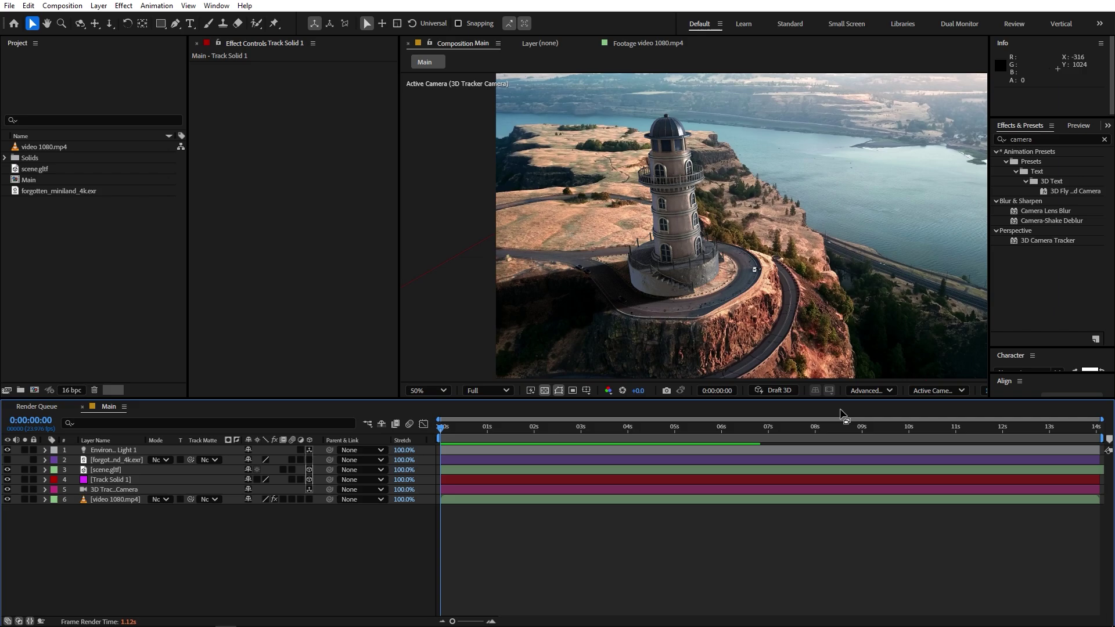
Step: Fit the Advanced 3D renderer's shadow casting box to the scene
{"action": "left_click", "coordinate": [861, 391]}
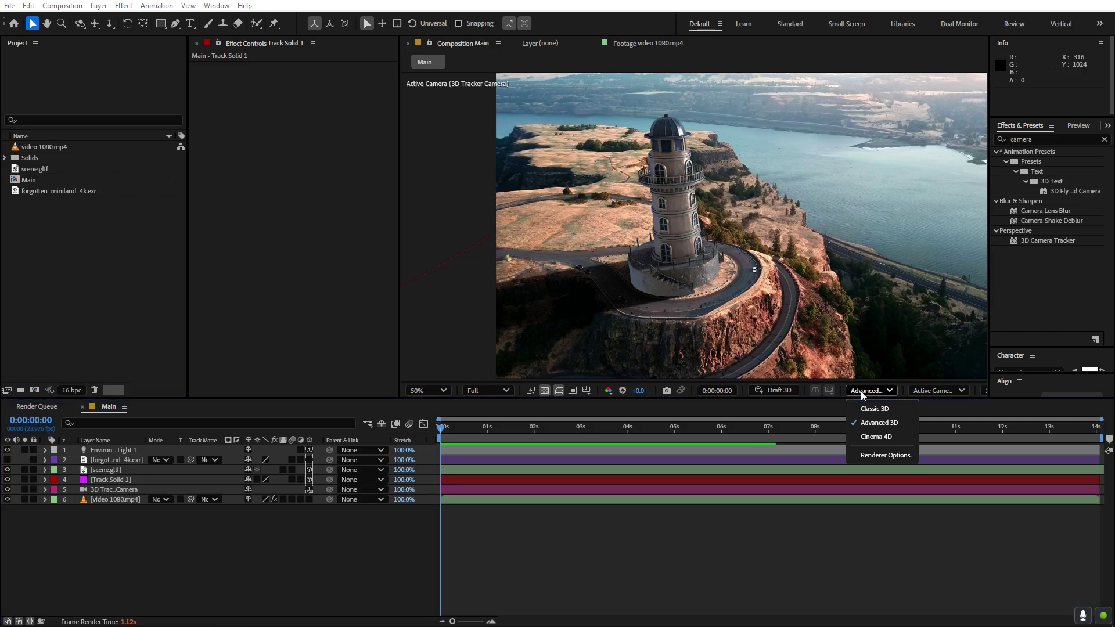
{"action": "left_click", "coordinate": [868, 456]}
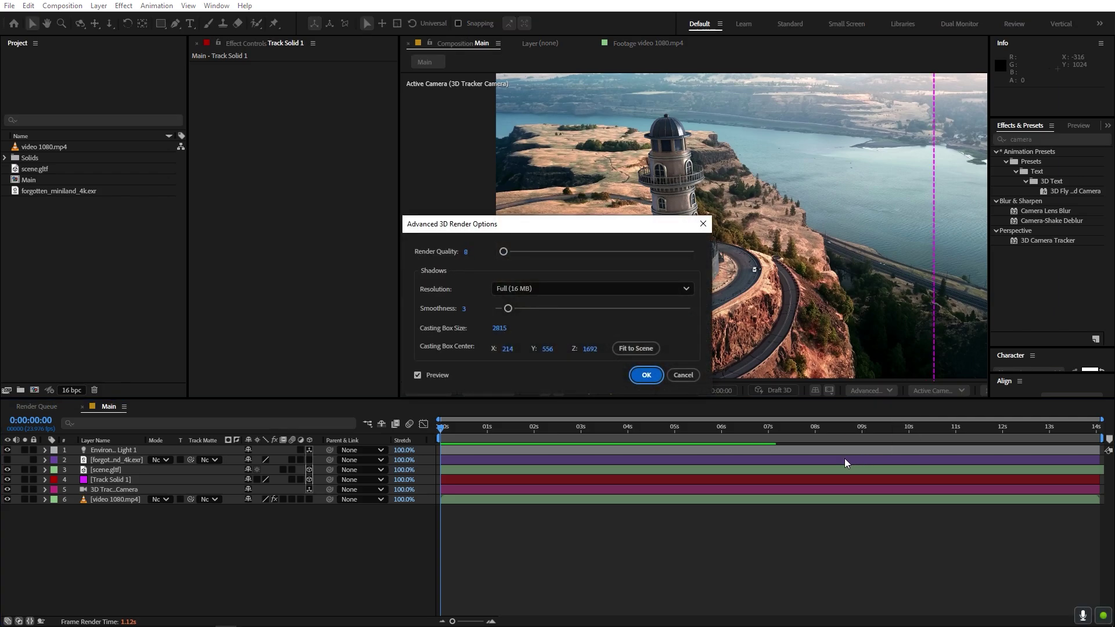
{"action": "left_click", "coordinate": [631, 350]}
{"action": "left_click", "coordinate": [649, 375]}
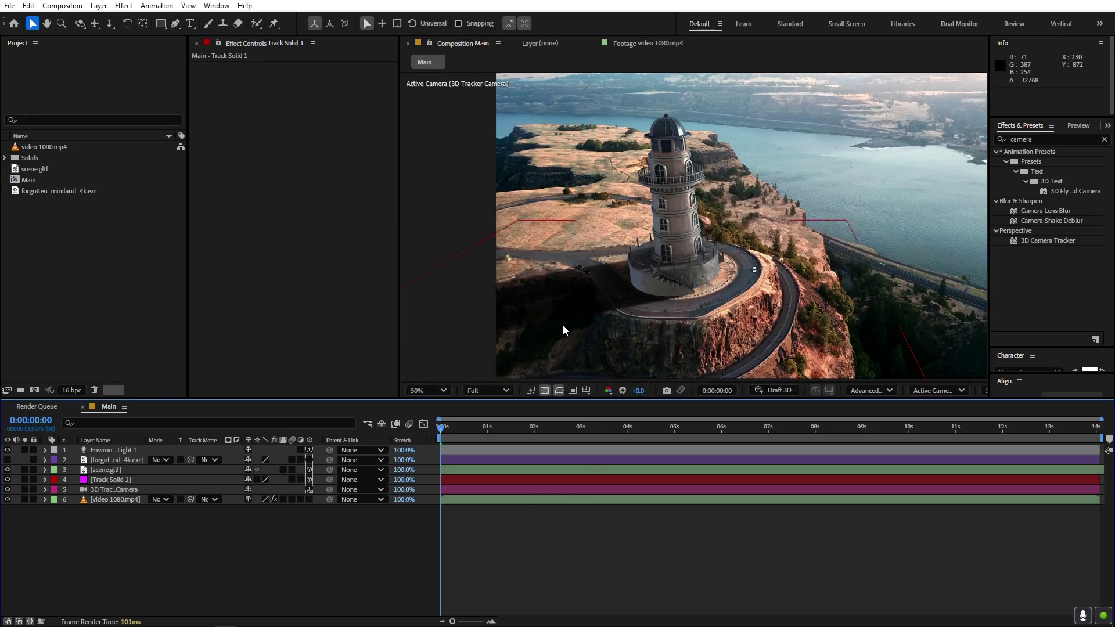
{"action": "left_click", "coordinate": [598, 325]}
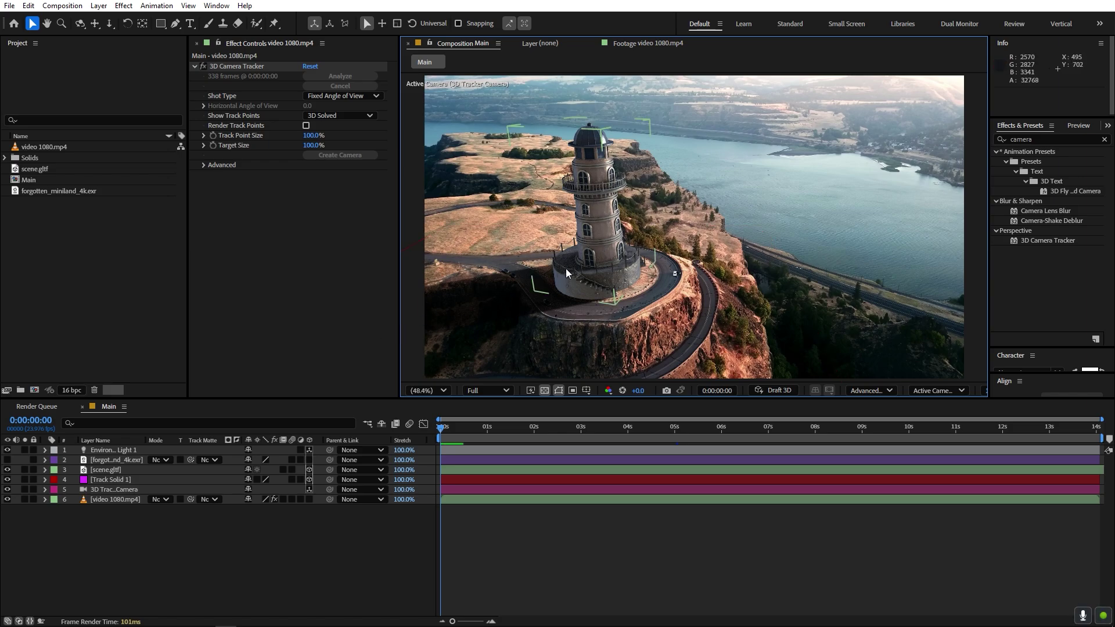
Step: Zoom in on the lighthouse base, then zoom back out to the full frame
{"action": "key", "text": "slash"}
{"action": "key", "text": "h"}
{"action": "left_click_drag", "start_coordinate": [575, 260], "coordinate": [779, 123]}
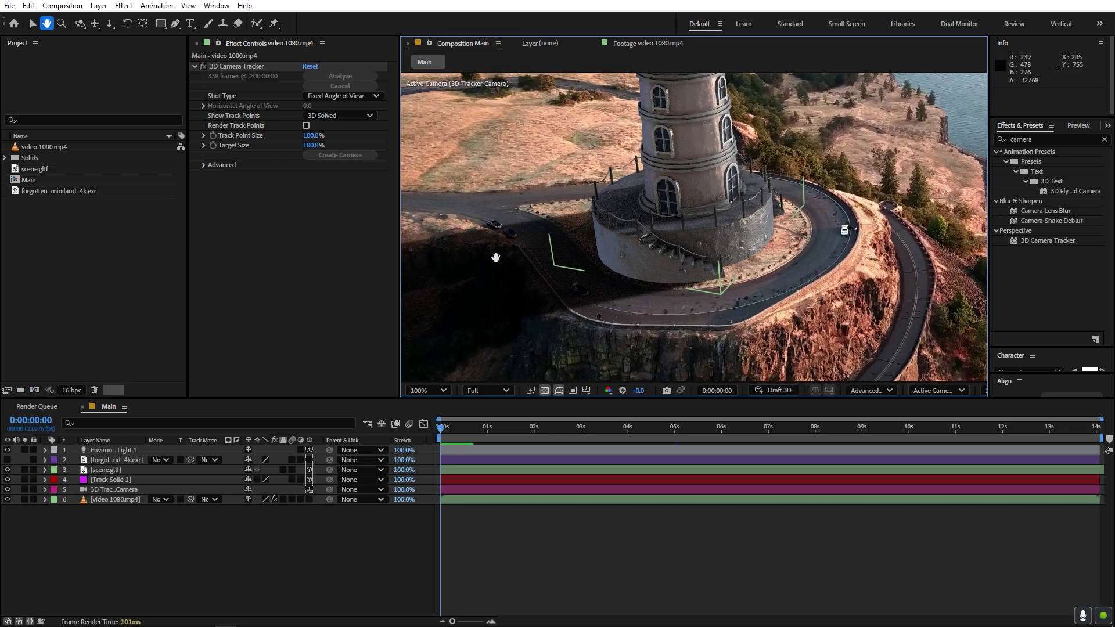
{"action": "scroll", "coordinate": [598, 227], "scroll_direction": "up", "scroll_amount": 1}
{"action": "left_click_drag", "start_coordinate": [599, 227], "coordinate": [674, 219]}
{"action": "scroll", "coordinate": [660, 224], "scroll_direction": "up", "scroll_amount": 1}
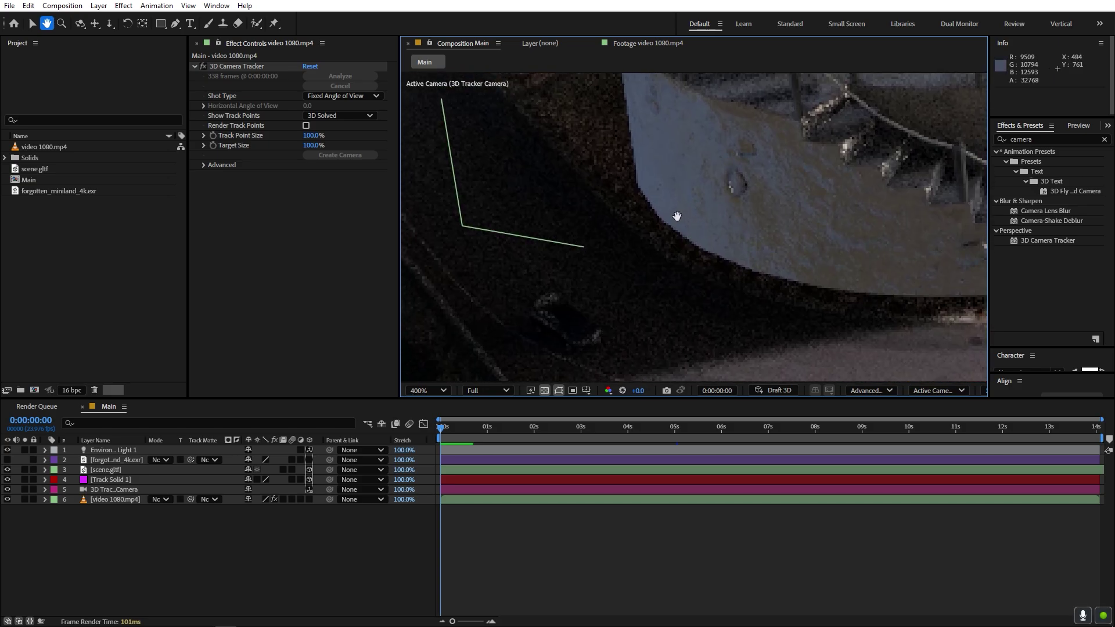
{"action": "key", "text": "v"}
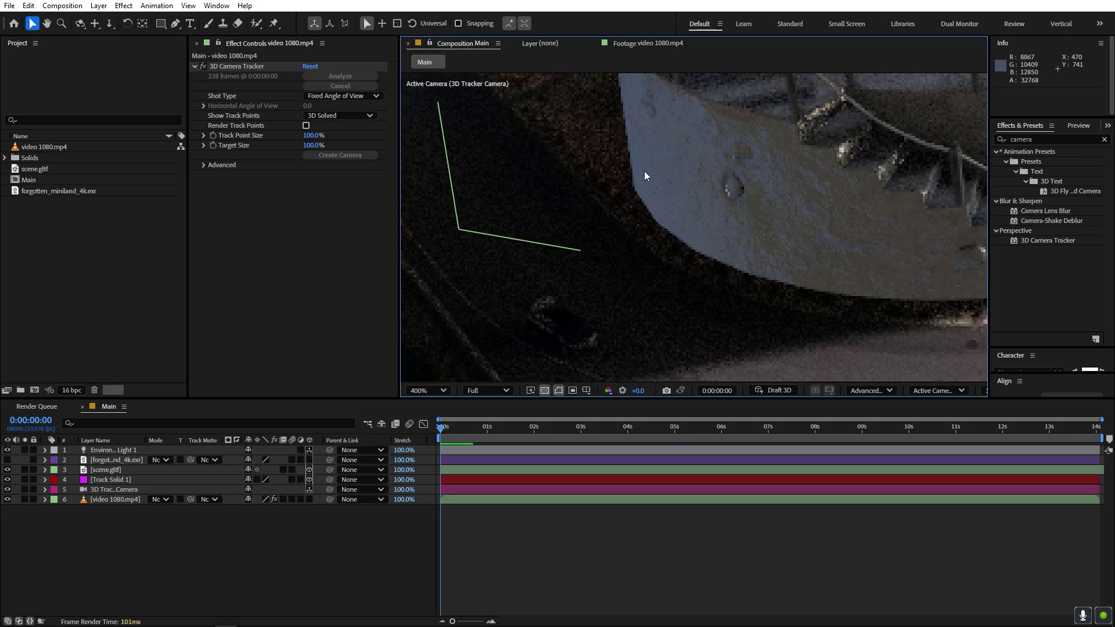
{"action": "key", "text": "shift+slash"}
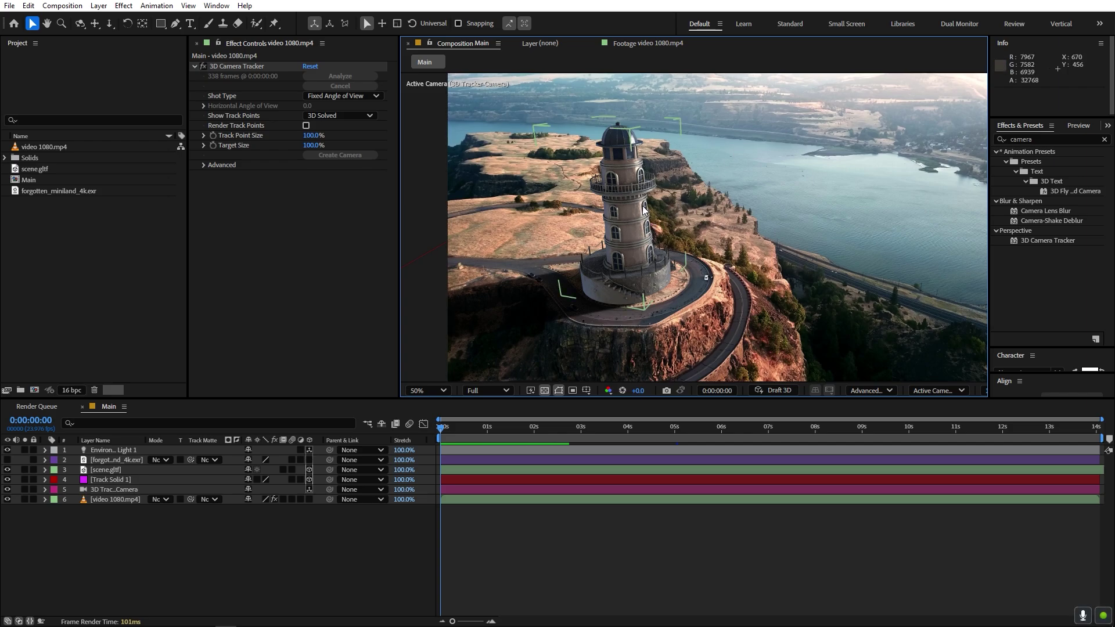
{"action": "left_click_drag", "start_coordinate": [610, 223], "coordinate": [586, 211]}
Step: Zoom the viewer to 200% and pan to frame the lighthouse base
{"action": "left_click", "coordinate": [263, 557]}
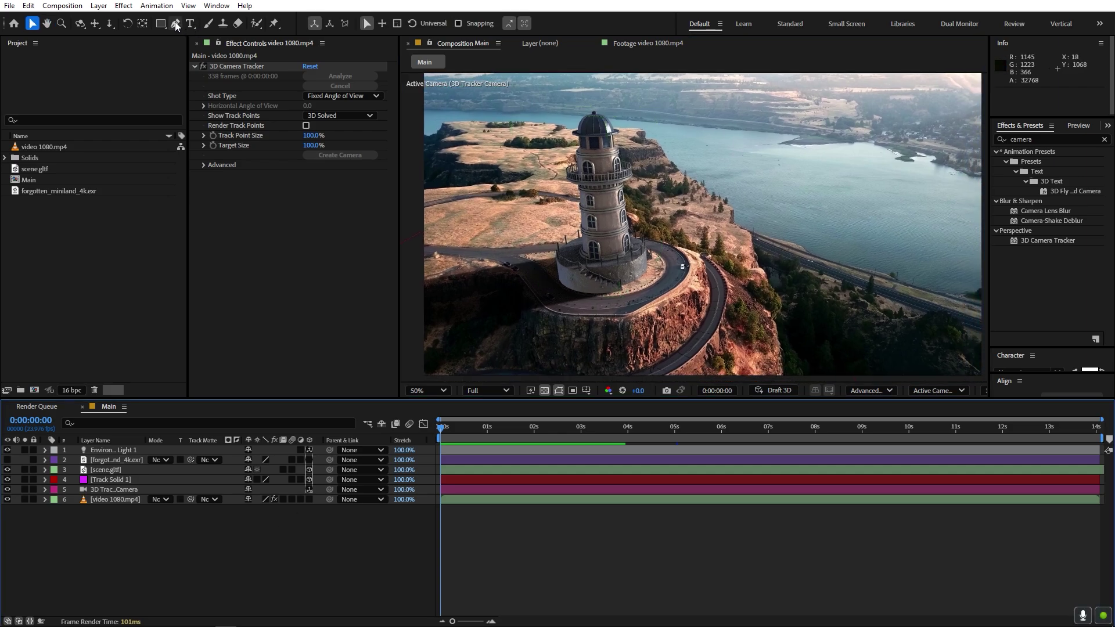
{"action": "left_click", "coordinate": [47, 23]}
{"action": "scroll", "coordinate": [607, 201], "scroll_direction": "up", "scroll_amount": 4}
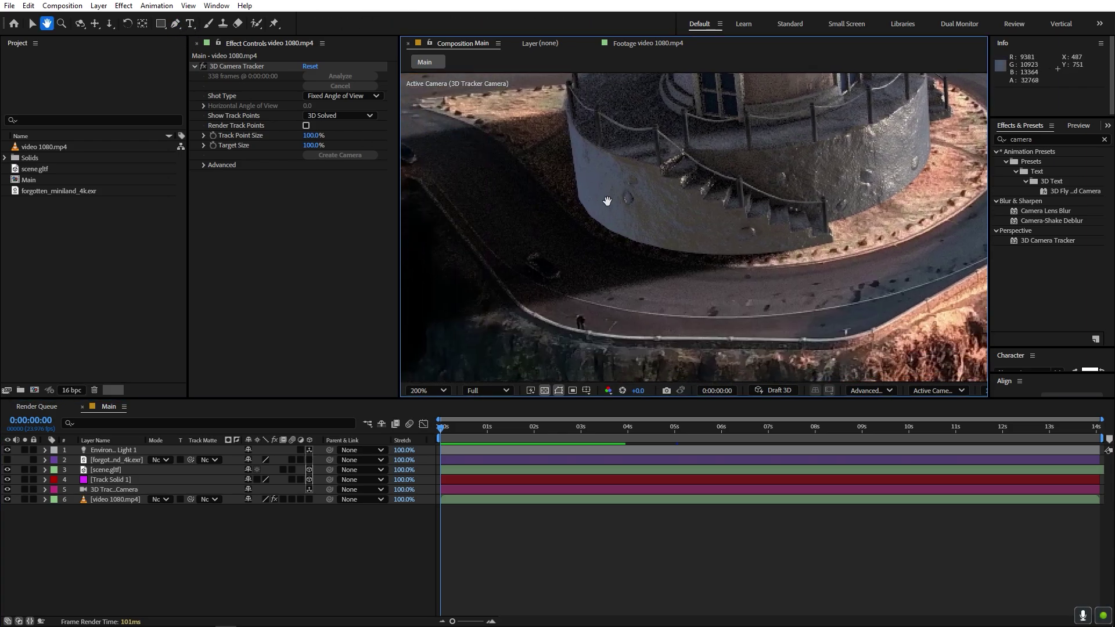
{"action": "left_click_drag", "start_coordinate": [607, 201], "coordinate": [639, 244]}
Step: Draw a closed dark crescent path around the shadow side of the tower's base
{"action": "key", "text": "g"}
{"action": "left_click", "coordinate": [572, 179]}
{"action": "left_click_drag", "start_coordinate": [728, 272], "coordinate": [681, 310]}
{"action": "left_click_drag", "start_coordinate": [604, 305], "coordinate": [567, 265]}
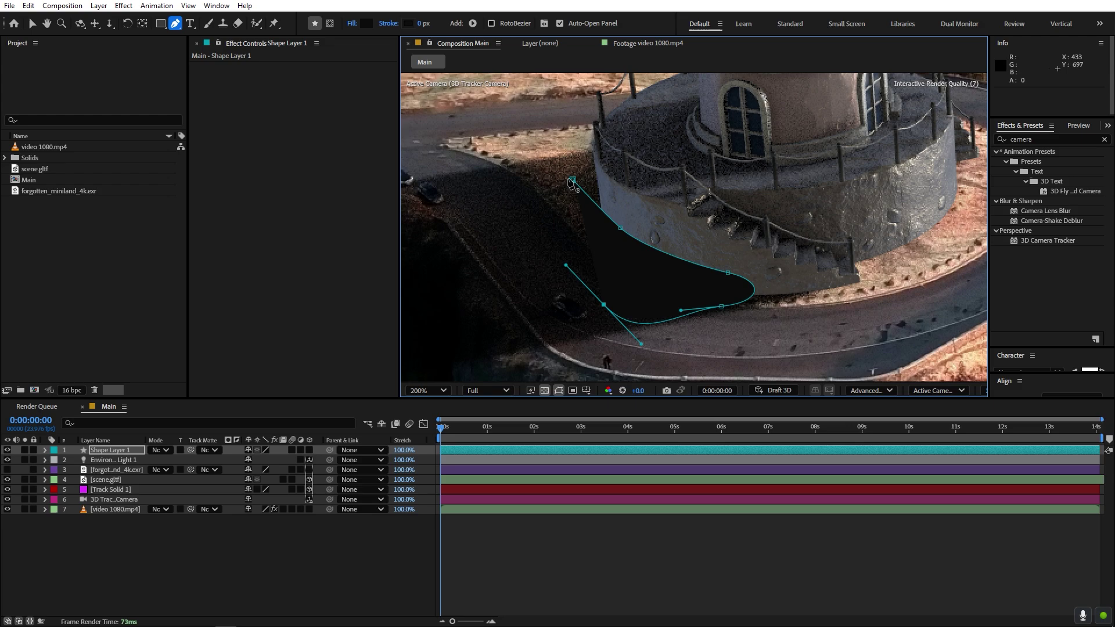
{"action": "left_click", "coordinate": [573, 180]}
{"action": "left_click_drag", "start_coordinate": [604, 305], "coordinate": [574, 269]}
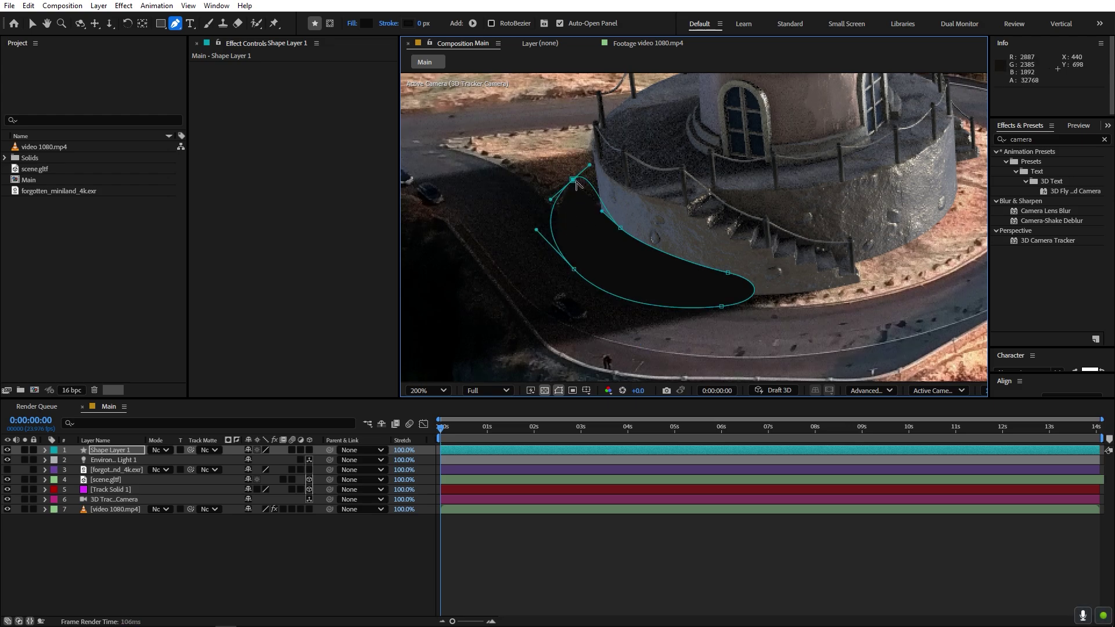
{"action": "left_click", "coordinate": [118, 452]}
{"action": "left_click", "coordinate": [1077, 138]}
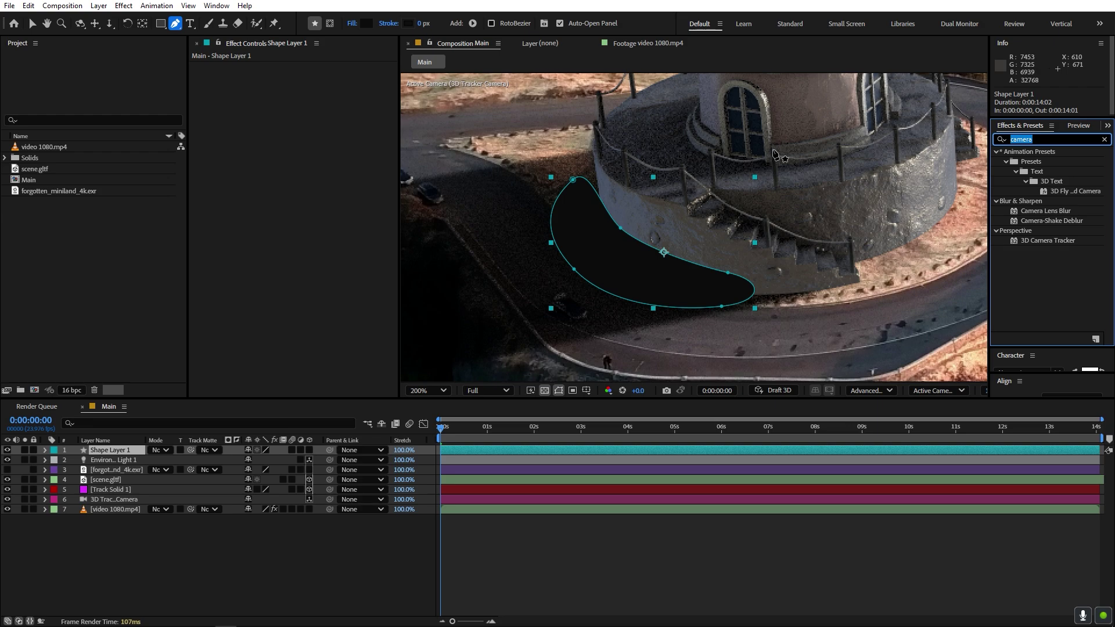
Step: Apply Gaussian Blur at 33.9 to Shape Layer 1 and set its blend mode to Overlay
{"action": "type", "text": "gauss"}
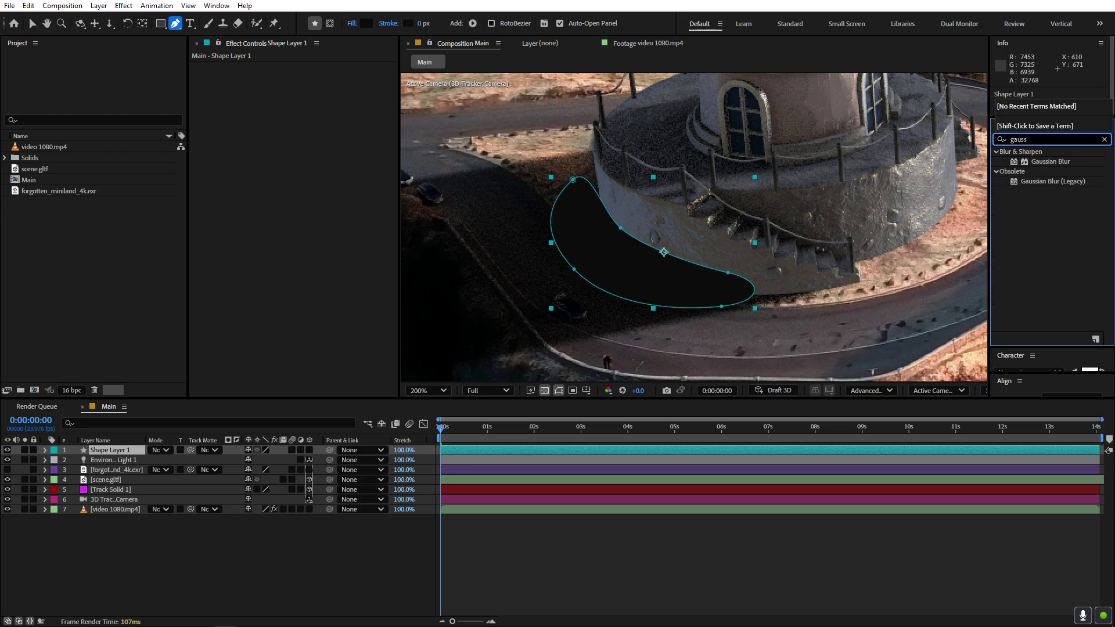
{"action": "left_click_drag", "start_coordinate": [1066, 166], "coordinate": [134, 452]}
{"action": "left_click", "coordinate": [306, 96]}
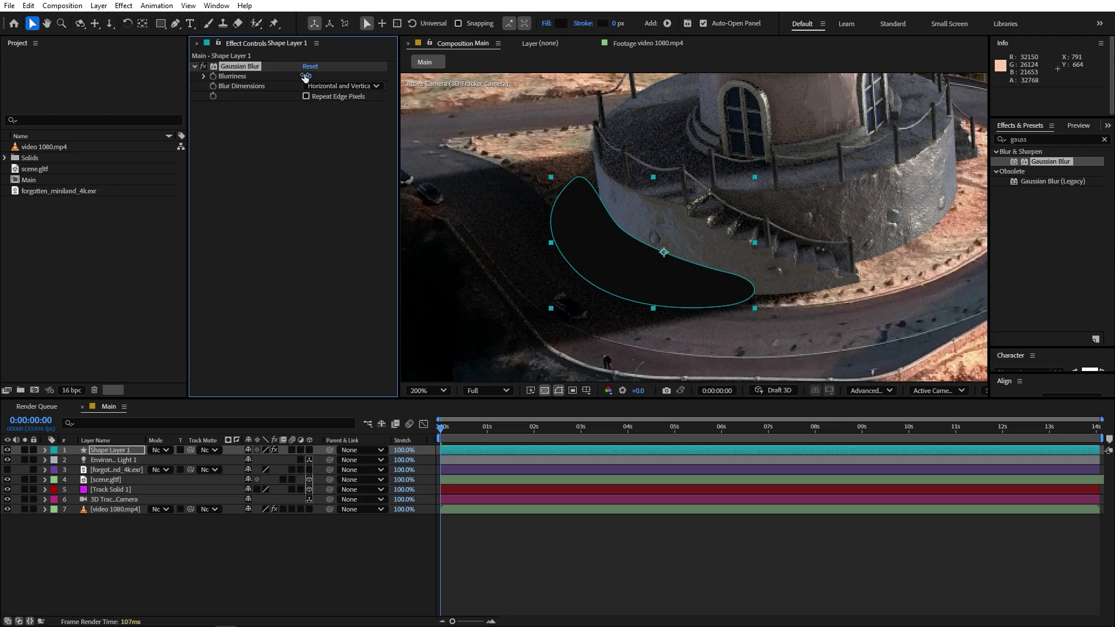
{"action": "left_click_drag", "start_coordinate": [307, 76], "coordinate": [506, 79]}
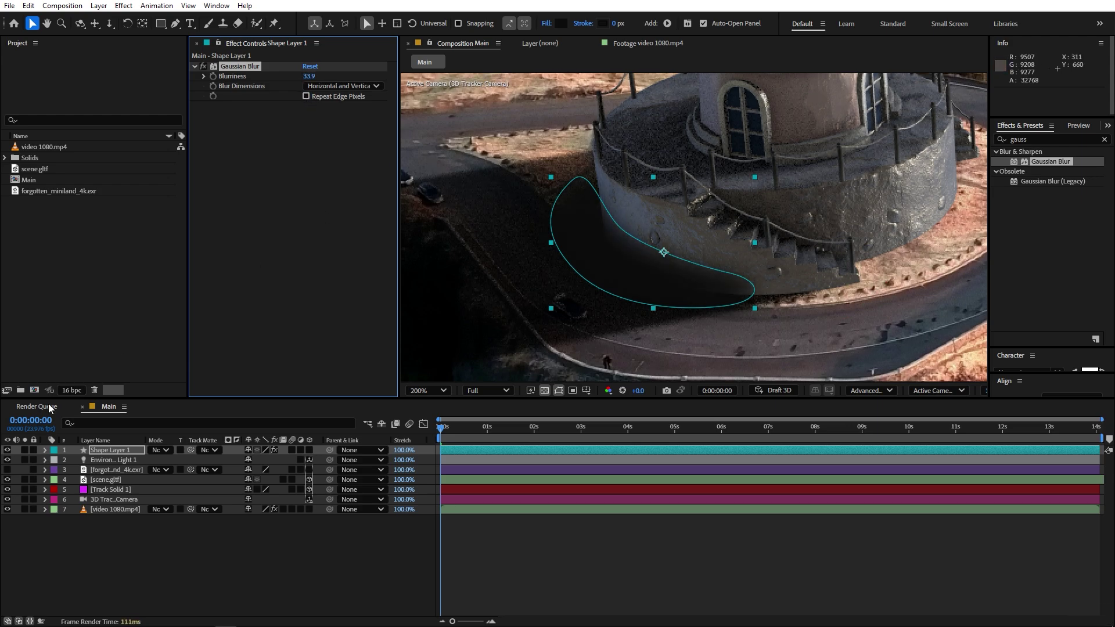
{"action": "left_click", "coordinate": [160, 451]}
{"action": "left_click", "coordinate": [209, 335]}
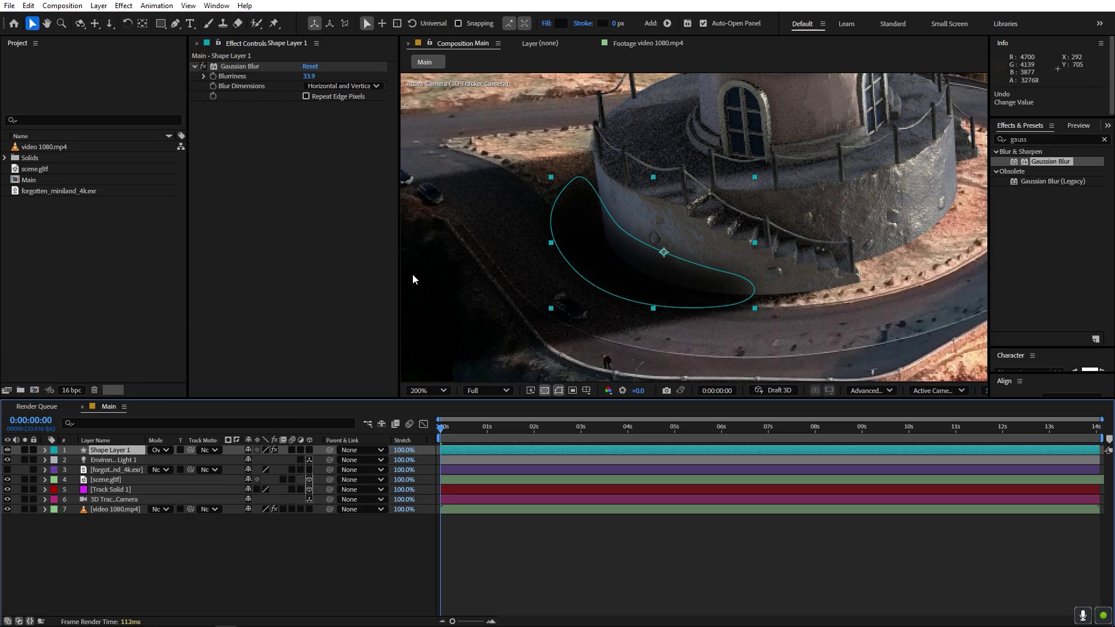
Step: Set a Path keyframe on Shape Layer 1 at 0:00 and move to 4:04
{"action": "left_click", "coordinate": [107, 428]}
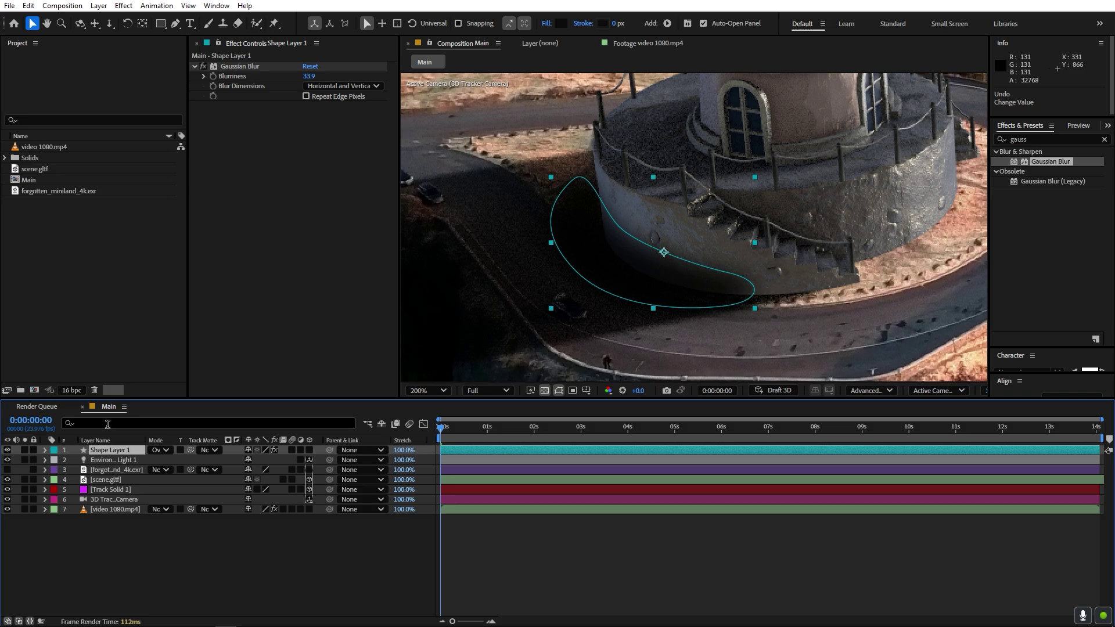
{"action": "type", "text": "path"}
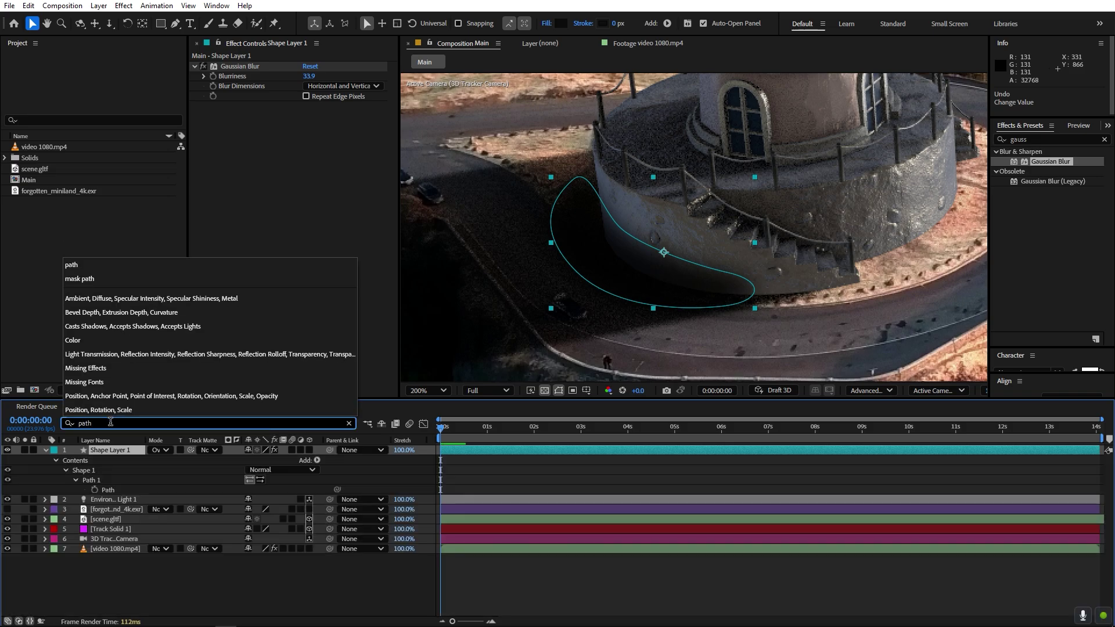
{"action": "left_click", "coordinate": [94, 490]}
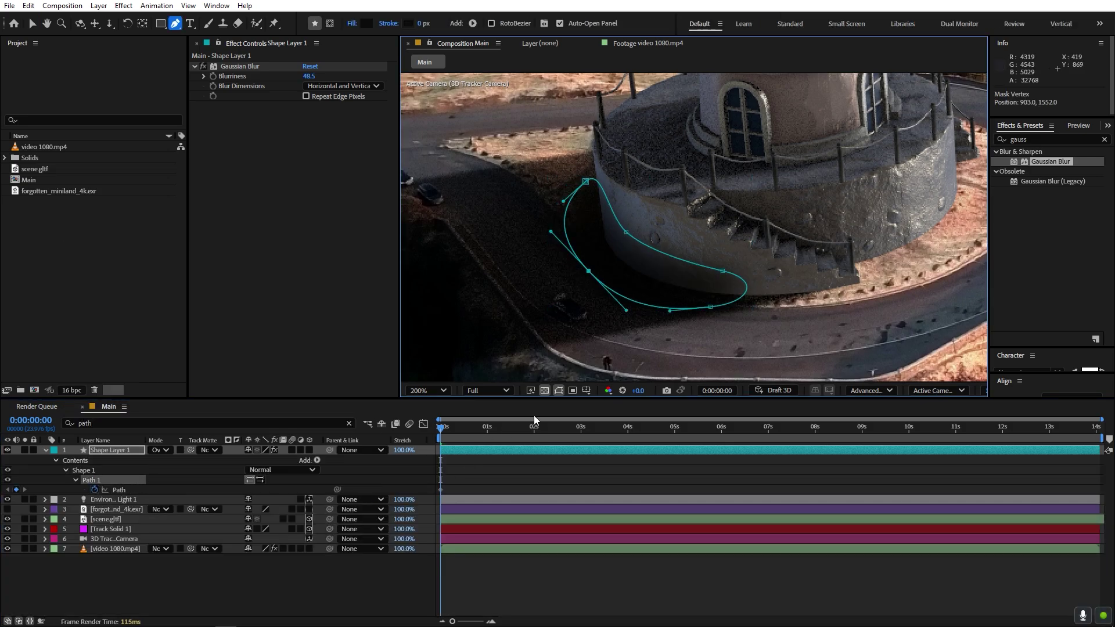
{"action": "left_click_drag", "start_coordinate": [534, 422], "coordinate": [636, 429]}
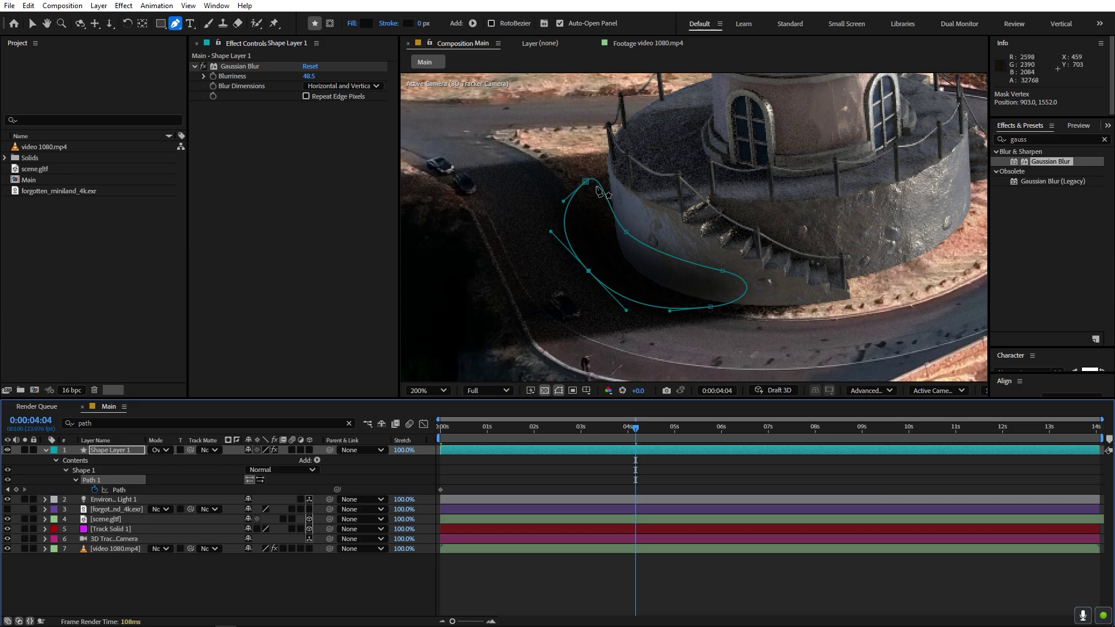
Step: Reshape the path at 4:04 and 8:20 to hug the base, then return to the start
{"action": "left_click_drag", "start_coordinate": [591, 182], "coordinate": [596, 182]}
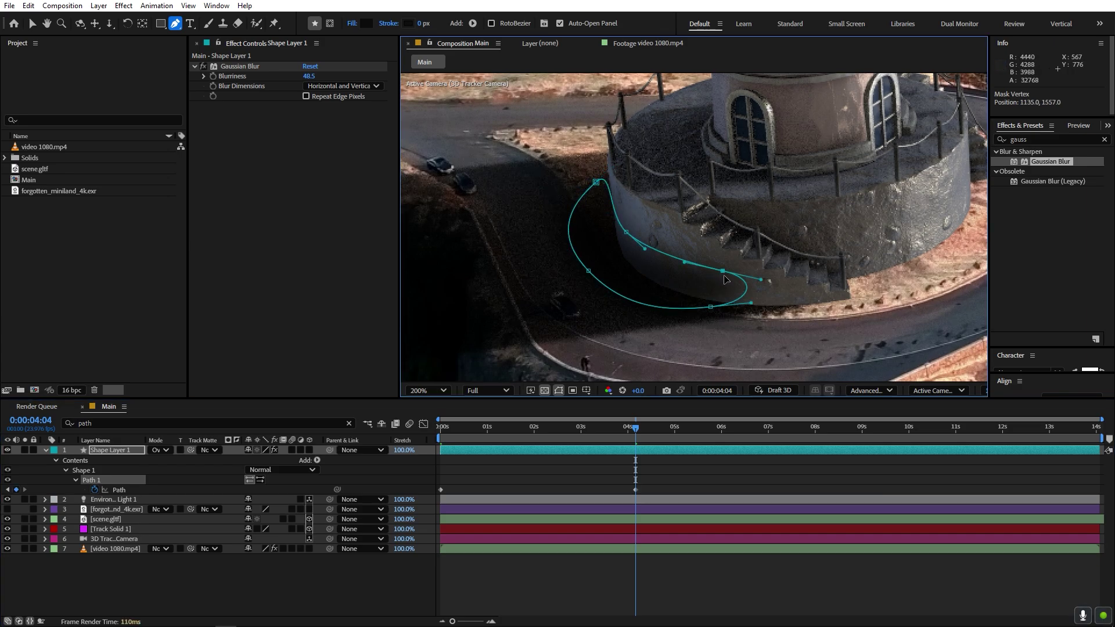
{"action": "left_click_drag", "start_coordinate": [724, 272], "coordinate": [706, 309]}
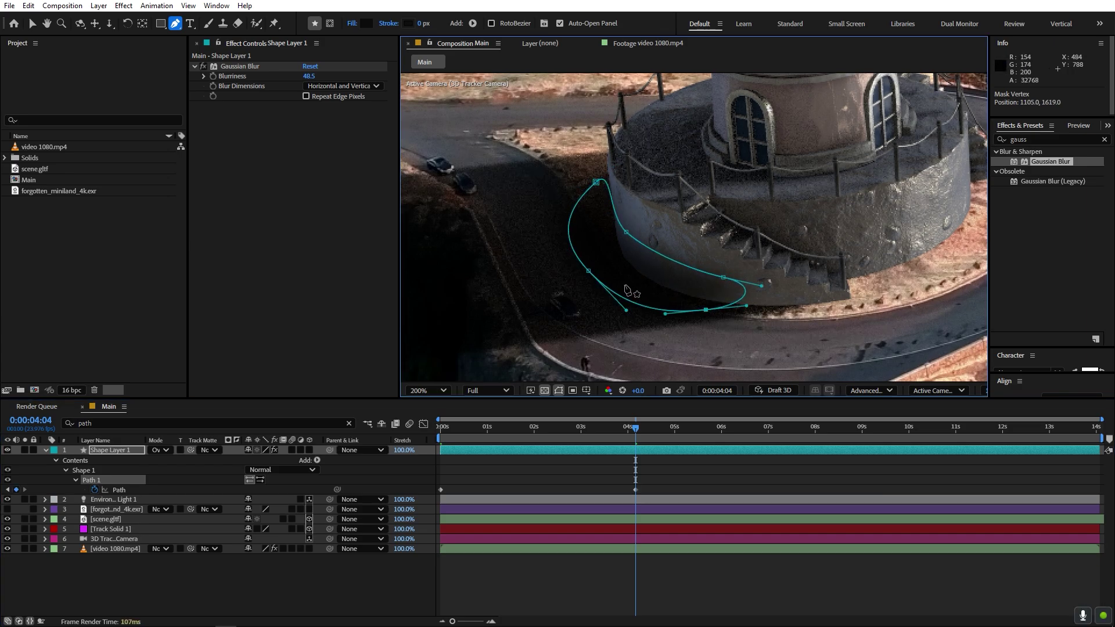
{"action": "left_click_drag", "start_coordinate": [635, 430], "coordinate": [855, 429]}
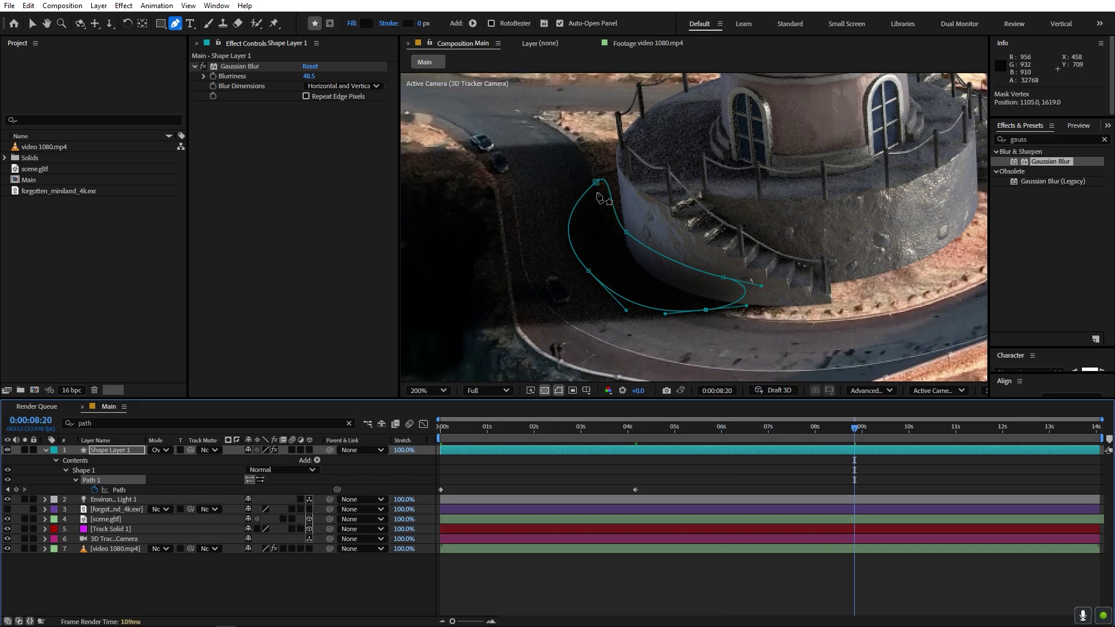
{"action": "left_click_drag", "start_coordinate": [598, 183], "coordinate": [608, 183]}
{"action": "left_click_drag", "start_coordinate": [626, 232], "coordinate": [637, 233]}
{"action": "key", "text": "F2"}
{"action": "scroll", "coordinate": [730, 327], "scroll_direction": "down", "scroll_amount": 2}
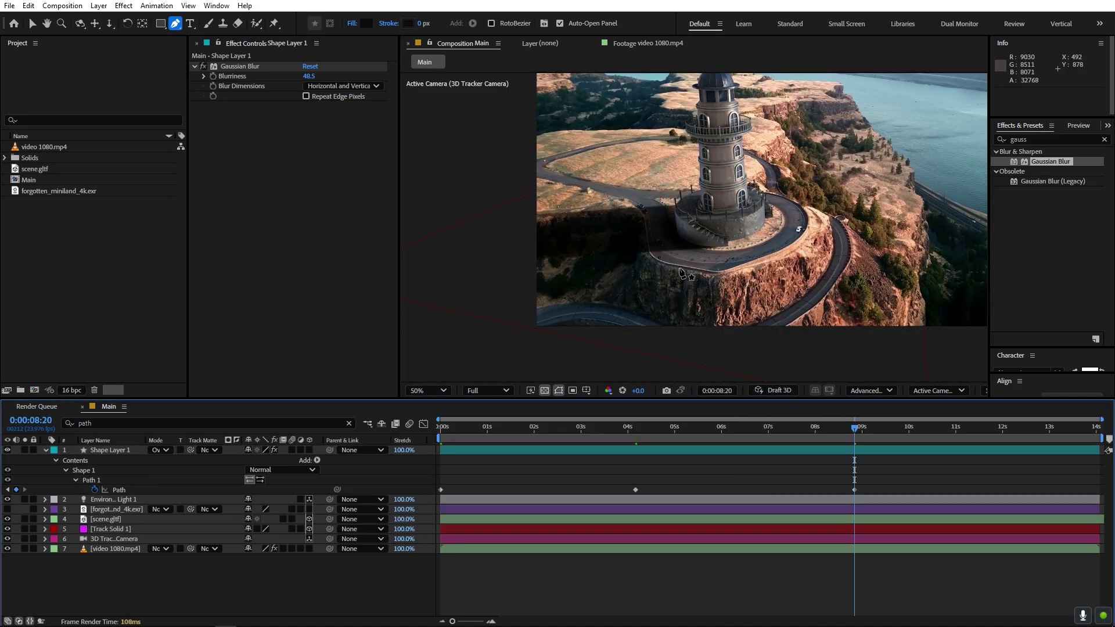
{"action": "left_click_drag", "start_coordinate": [855, 429], "coordinate": [356, 469]}
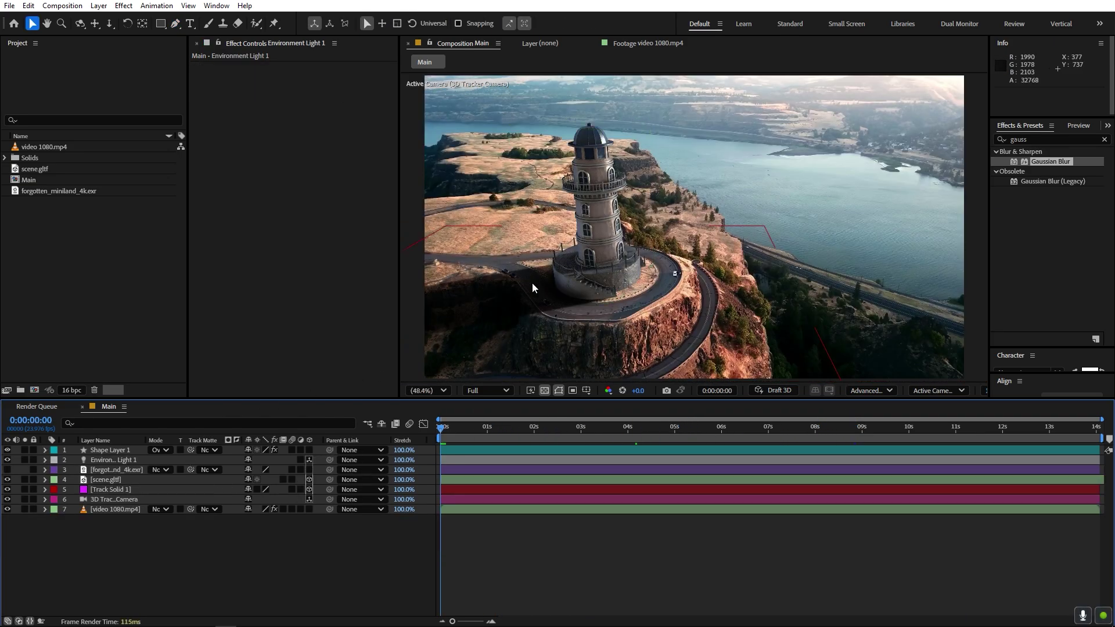
Step: Lower Environment Light 1's Shadow Darkness from 100% to 96%
{"action": "left_click", "coordinate": [115, 462]}
{"action": "key", "text": "a"}
{"action": "key", "text": "a"}
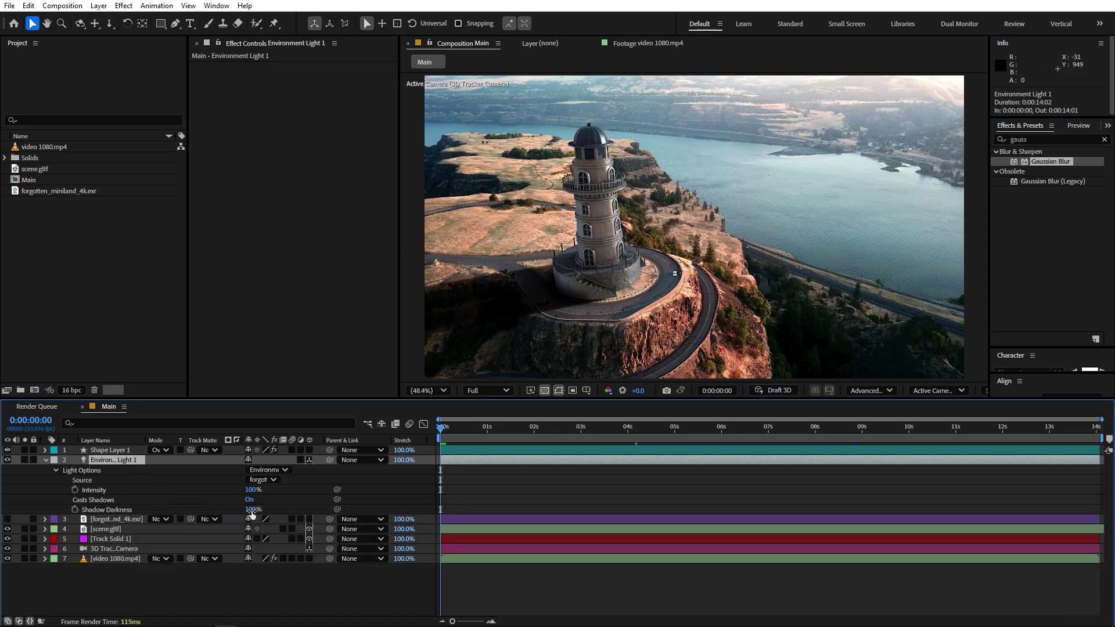
{"action": "left_click_drag", "start_coordinate": [252, 510], "coordinate": [232, 512]}
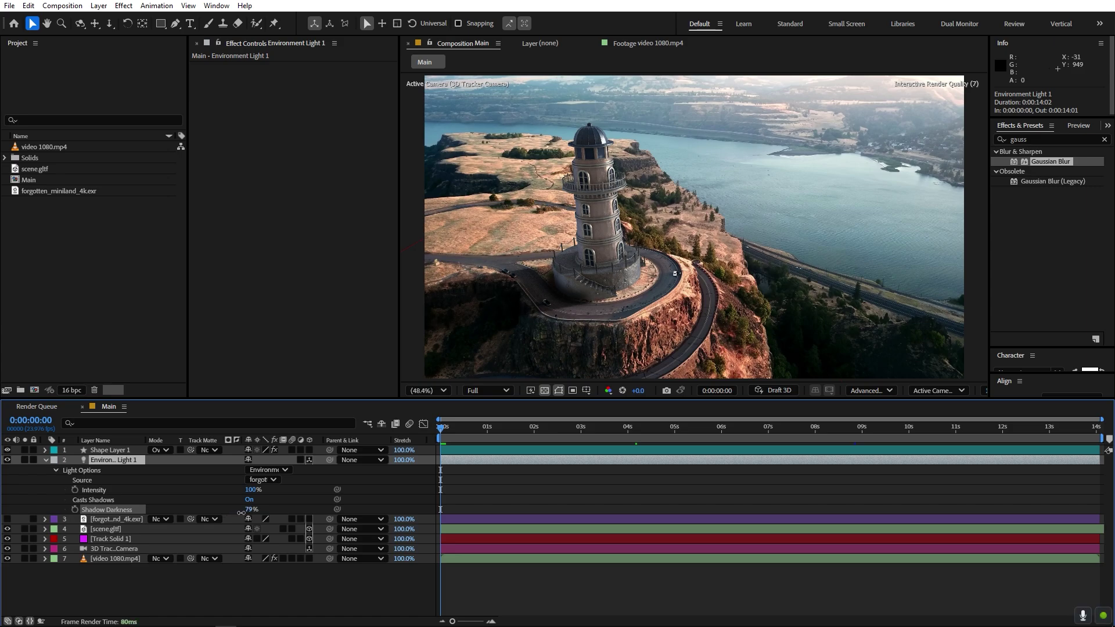
{"action": "left_click", "coordinate": [358, 494]}
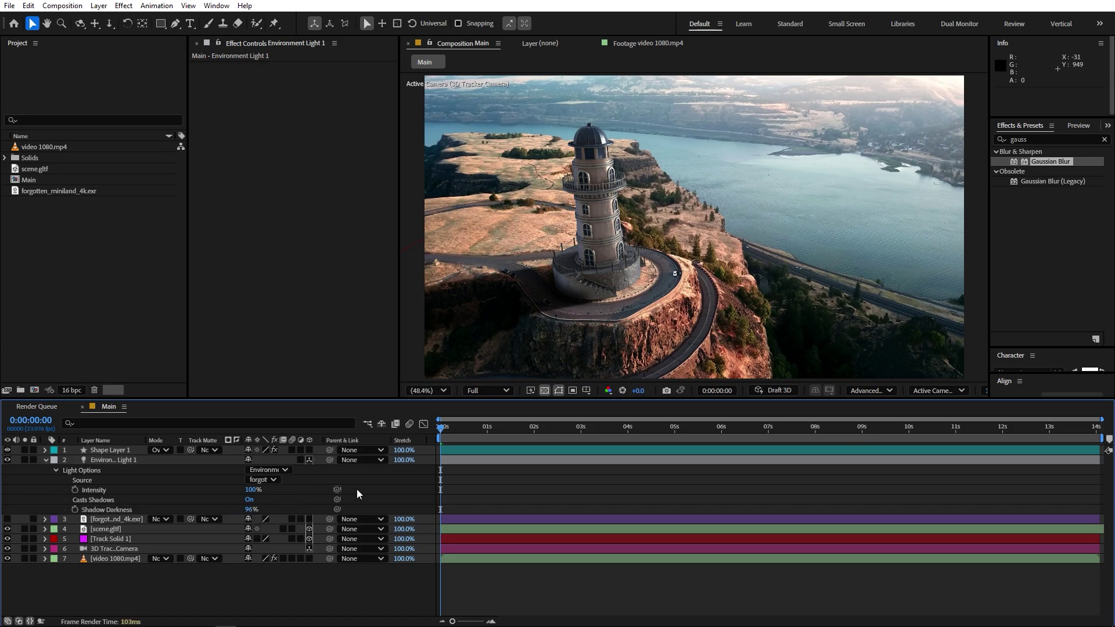
{"action": "left_click", "coordinate": [46, 460]}
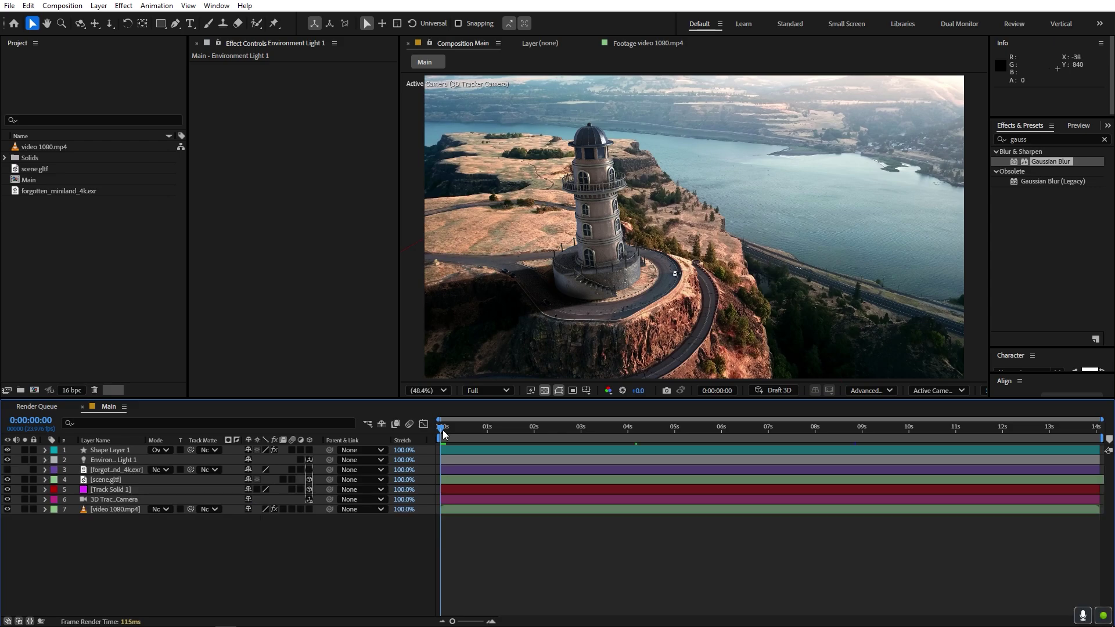
Step: Scrub through the finished lighthouse shot to check its shadow, then review the start
{"action": "left_click_drag", "start_coordinate": [443, 434], "coordinate": [1072, 422]}
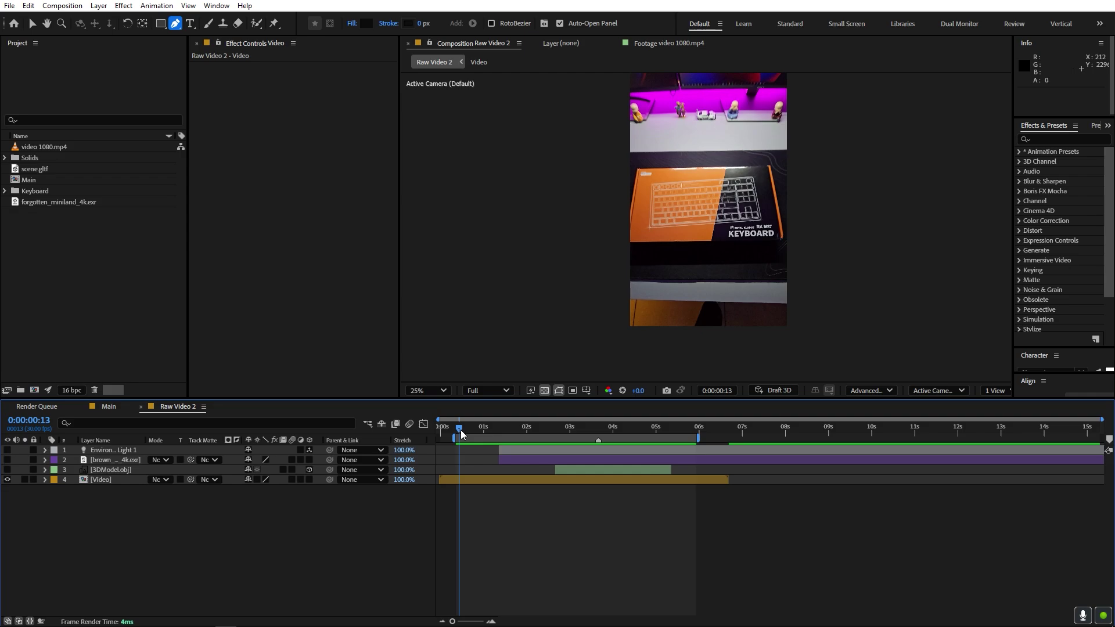
{"action": "left_click_drag", "start_coordinate": [462, 435], "coordinate": [600, 433]}
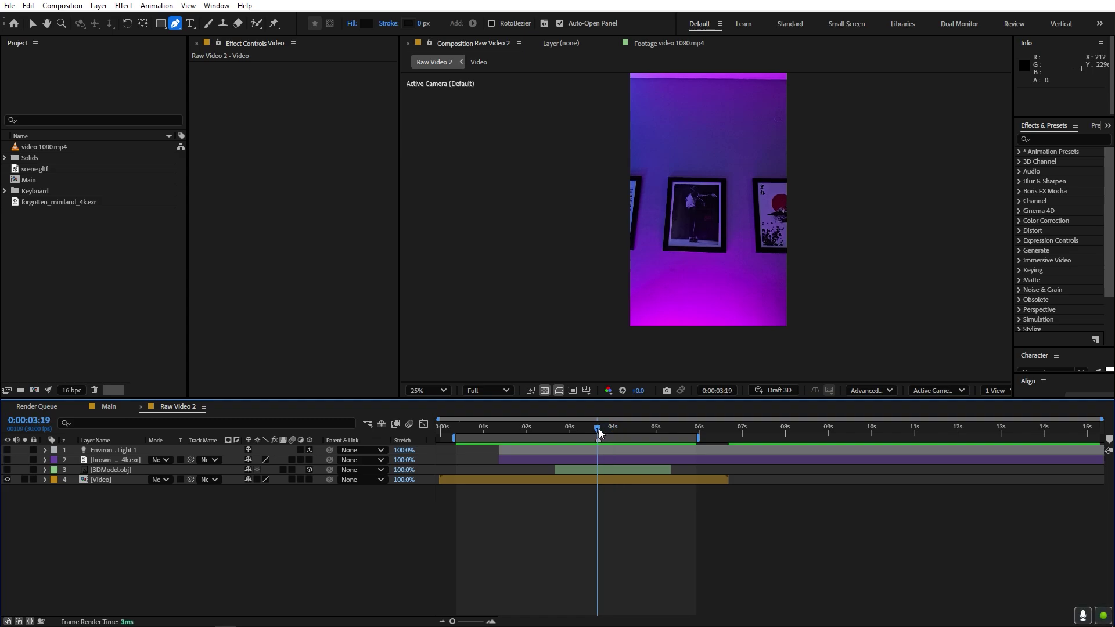
Step: Preview the vertical desk clip, fit it in the viewer, and select the brown_photostudio_02_4k.exr layer
{"action": "left_click_drag", "start_coordinate": [600, 433], "coordinate": [643, 430]}
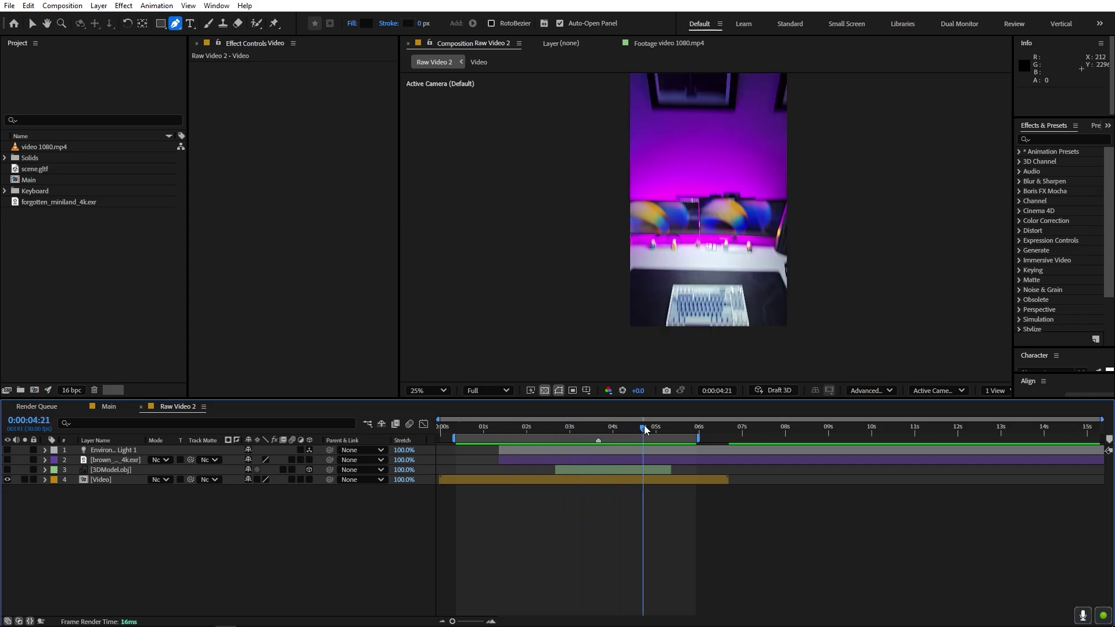
{"action": "scroll", "coordinate": [707, 298], "scroll_direction": "up", "scroll_amount": 4}
{"action": "key", "text": "h"}
{"action": "left_click_drag", "start_coordinate": [708, 160], "coordinate": [730, 261]}
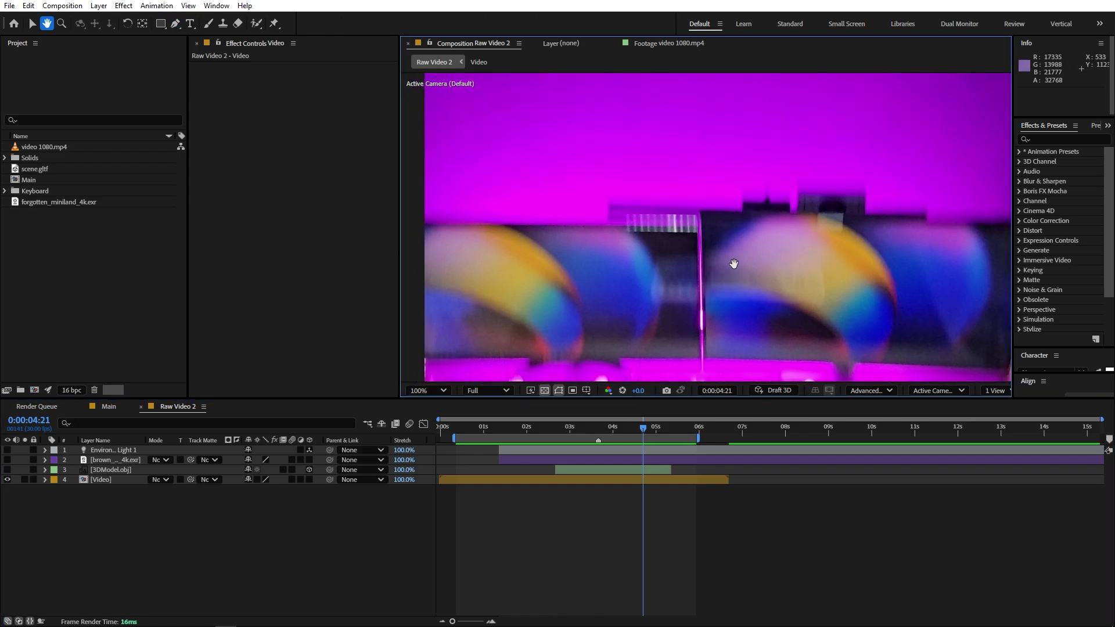
{"action": "scroll", "coordinate": [830, 205], "scroll_direction": "down", "scroll_amount": 4}
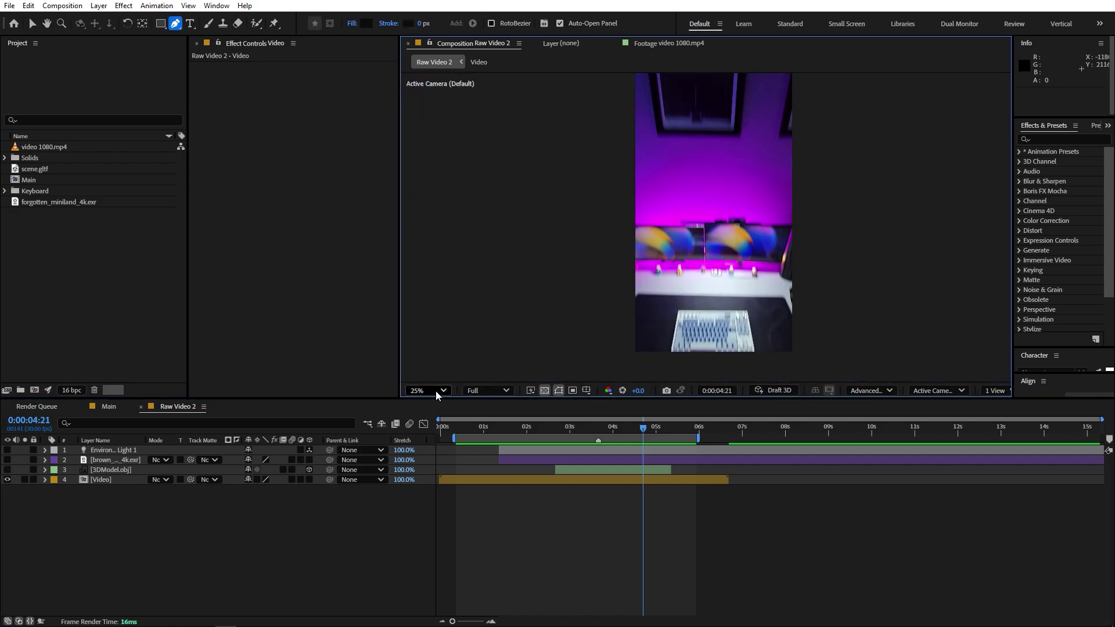
{"action": "left_click", "coordinate": [428, 391]}
{"action": "left_click", "coordinate": [441, 173]}
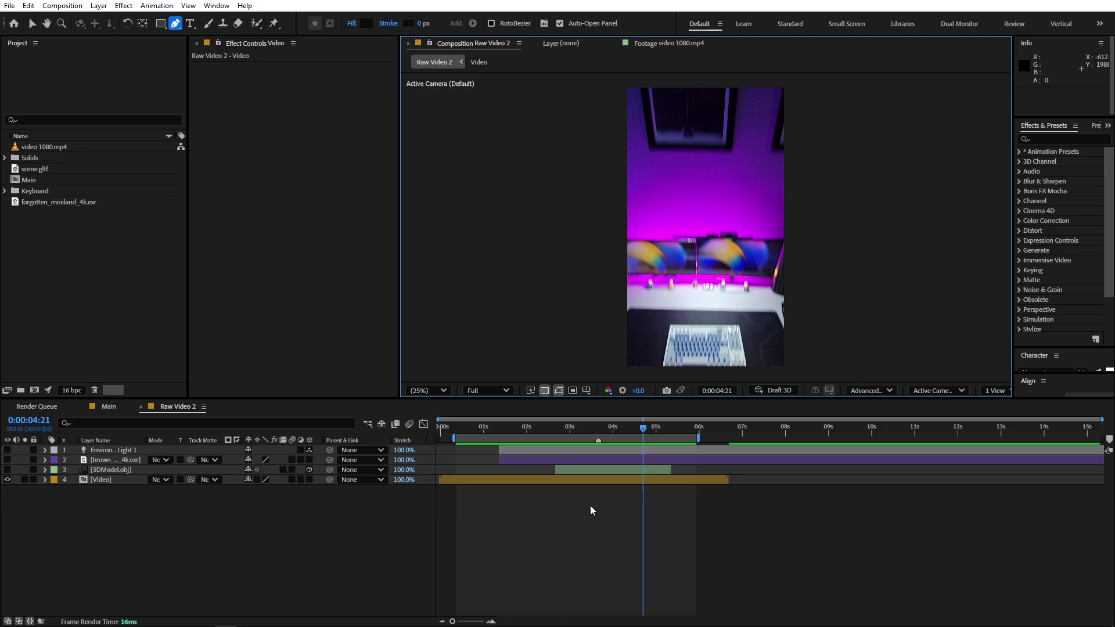
{"action": "left_click", "coordinate": [483, 428]}
{"action": "left_click", "coordinate": [100, 461]}
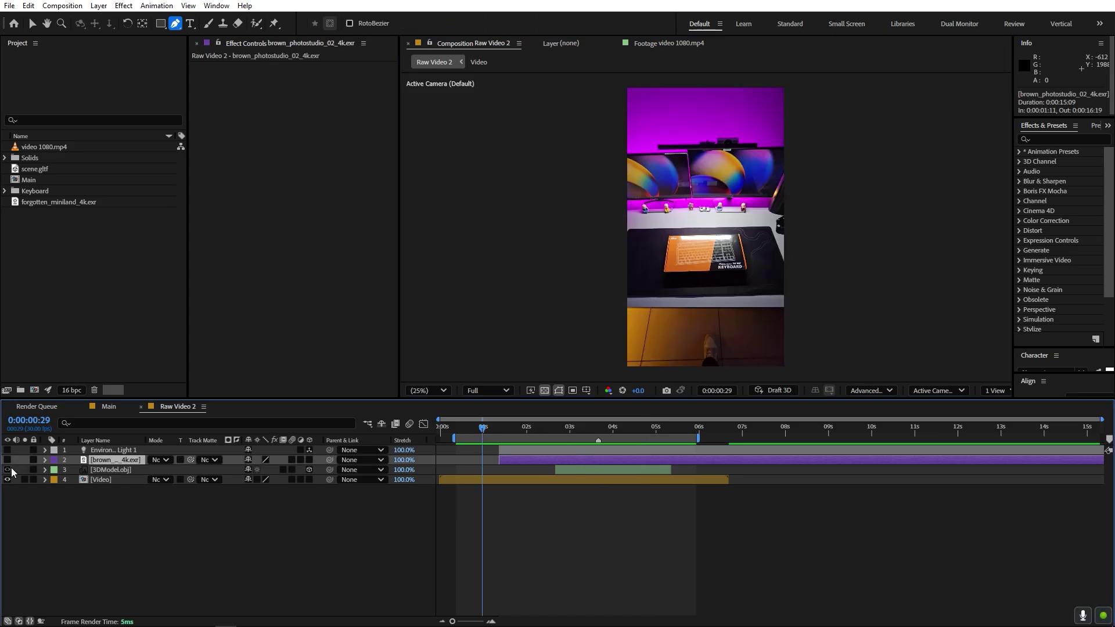
Step: Turn on and select the 3DModel.obj layer and reveal its keyframed properties
{"action": "left_click", "coordinate": [103, 470]}
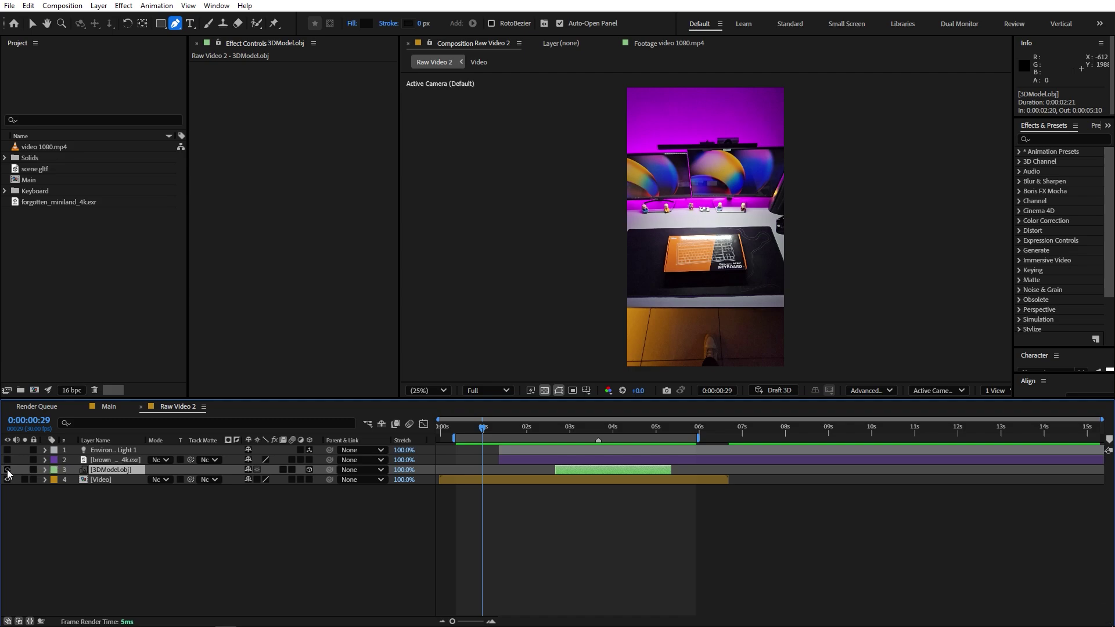
{"action": "left_click", "coordinate": [7, 470]}
{"action": "left_click_drag", "start_coordinate": [491, 428], "coordinate": [579, 436]}
{"action": "key", "text": "y"}
{"action": "key", "text": "u"}
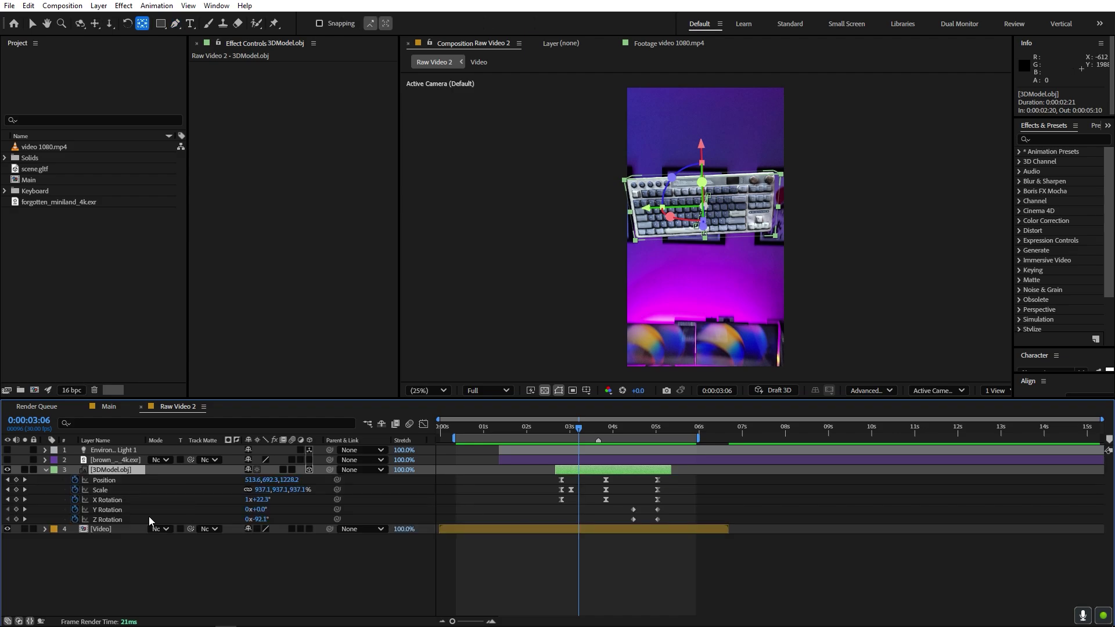
Step: Delete the keyboard model's existing animation keyframes
{"action": "left_click", "coordinate": [146, 511]}
{"action": "left_click", "coordinate": [534, 506]}
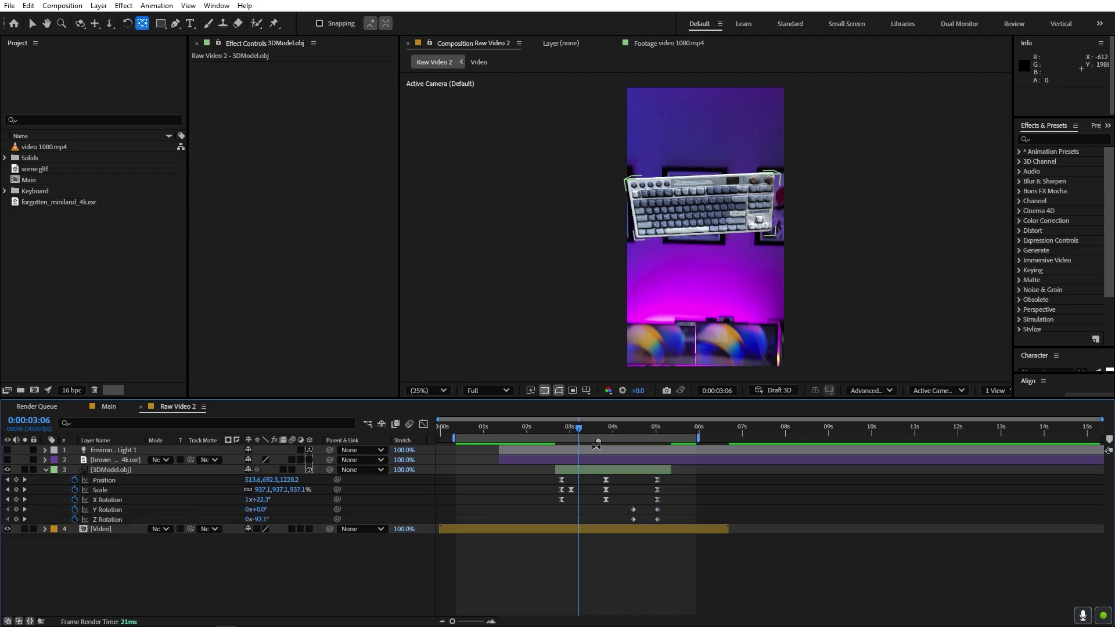
{"action": "left_click", "coordinate": [562, 432]}
{"action": "left_click", "coordinate": [8, 500]}
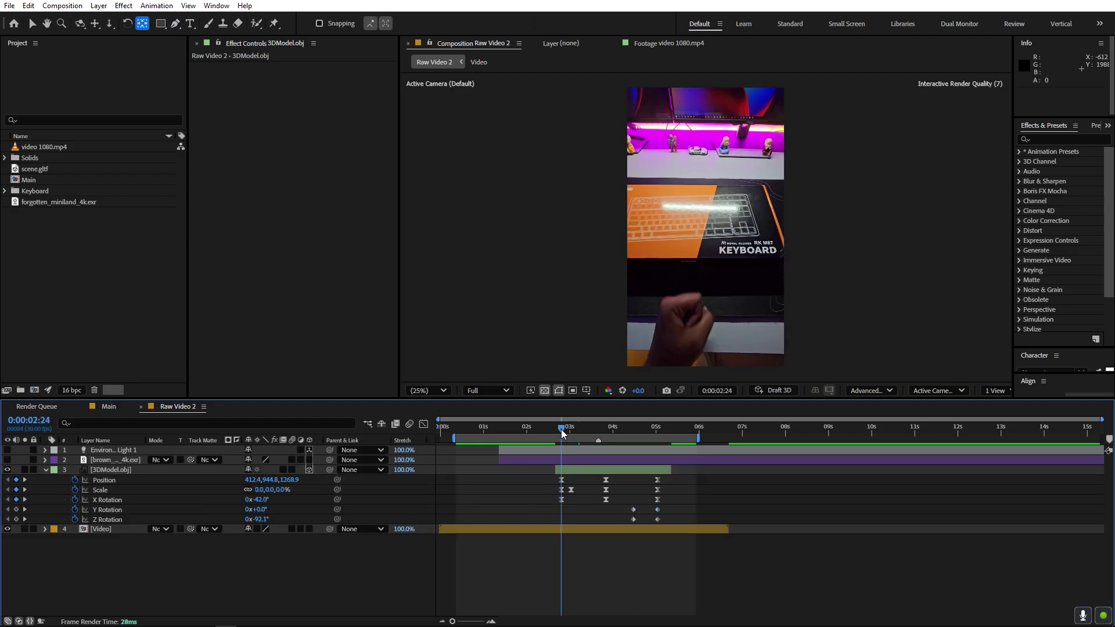
{"action": "key", "text": "ctrl+z"}
{"action": "key", "text": "ctrl+z"}
{"action": "key", "text": "ctrl+z"}
{"action": "key", "text": "ctrl+z"}
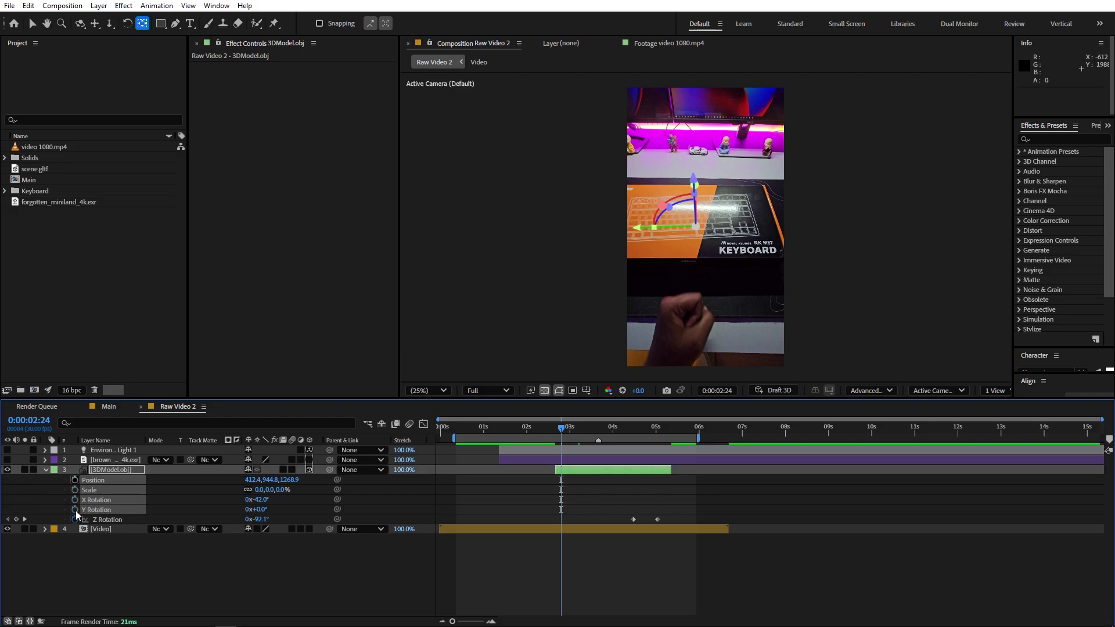
Step: At 2:20 set the model's Scale to 0 and keyframe Position, Scale and all Rotations
{"action": "key", "text": "v"}
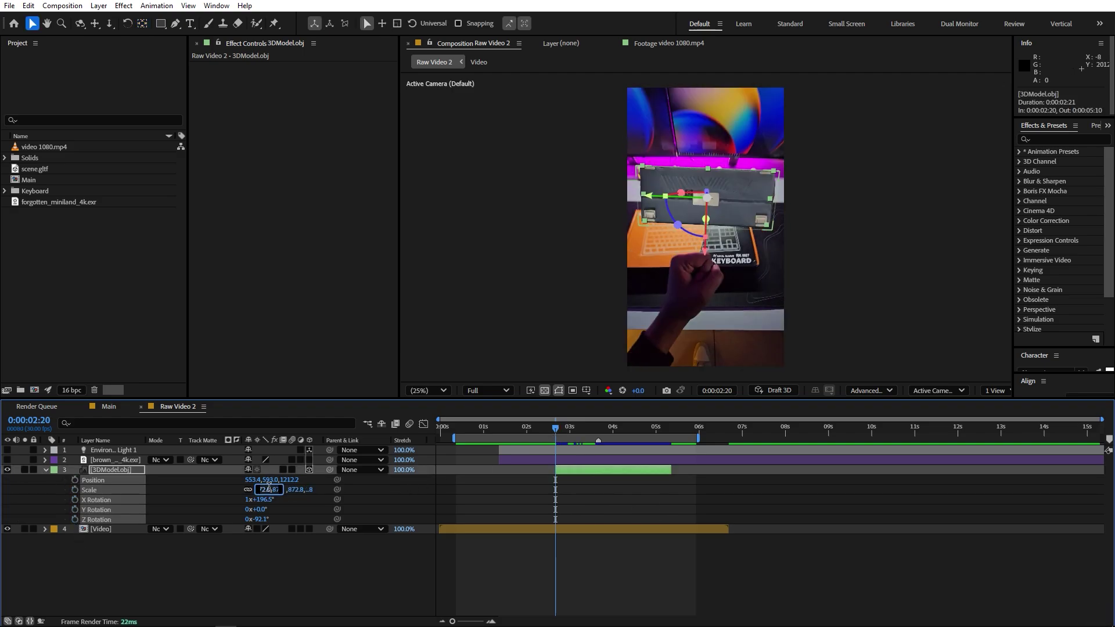
{"action": "key", "text": "Return"}
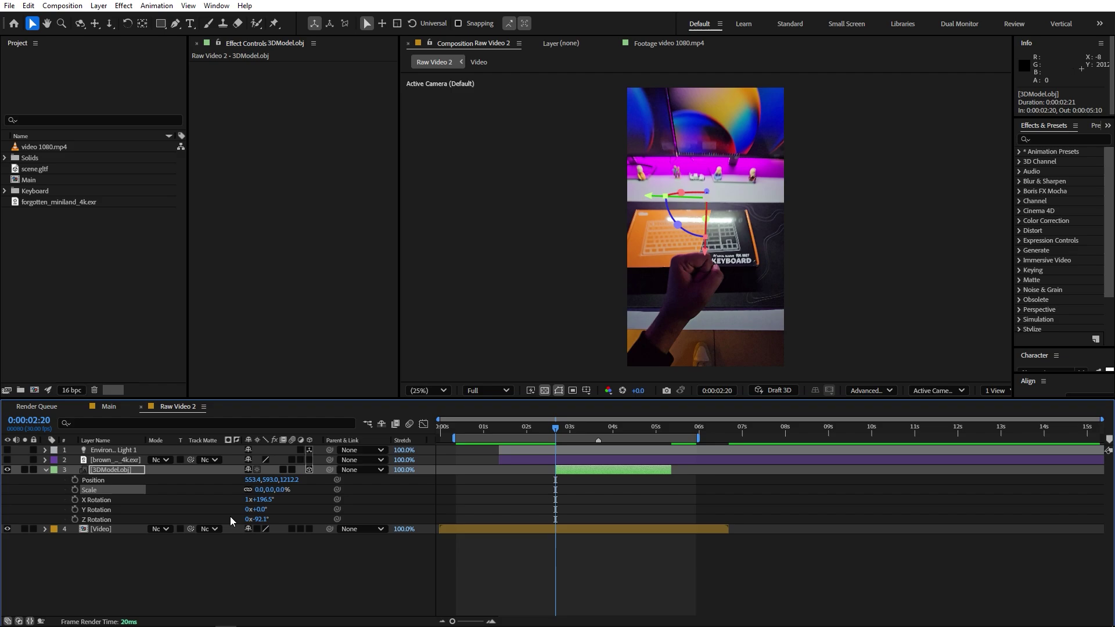
{"action": "key", "text": "ctrl+shift+a"}
{"action": "left_click_drag", "start_coordinate": [74, 481], "coordinate": [75, 519]}
Step: At 3:27 grow the keyboard model from zero scale and spin it around X
{"action": "left_click", "coordinate": [608, 428]}
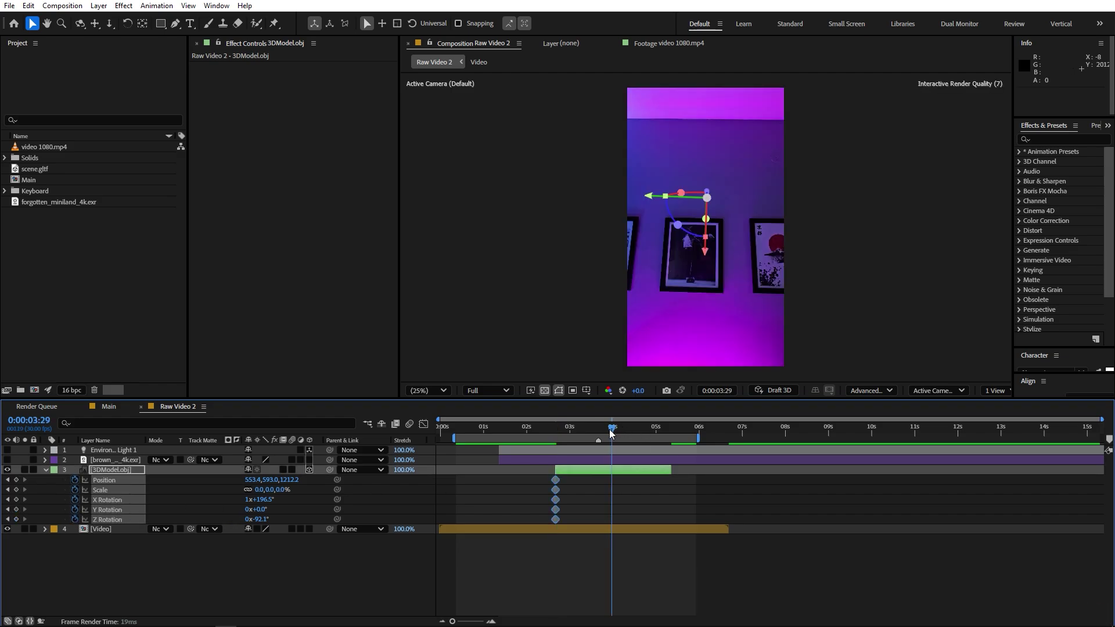
{"action": "left_click", "coordinate": [241, 492]}
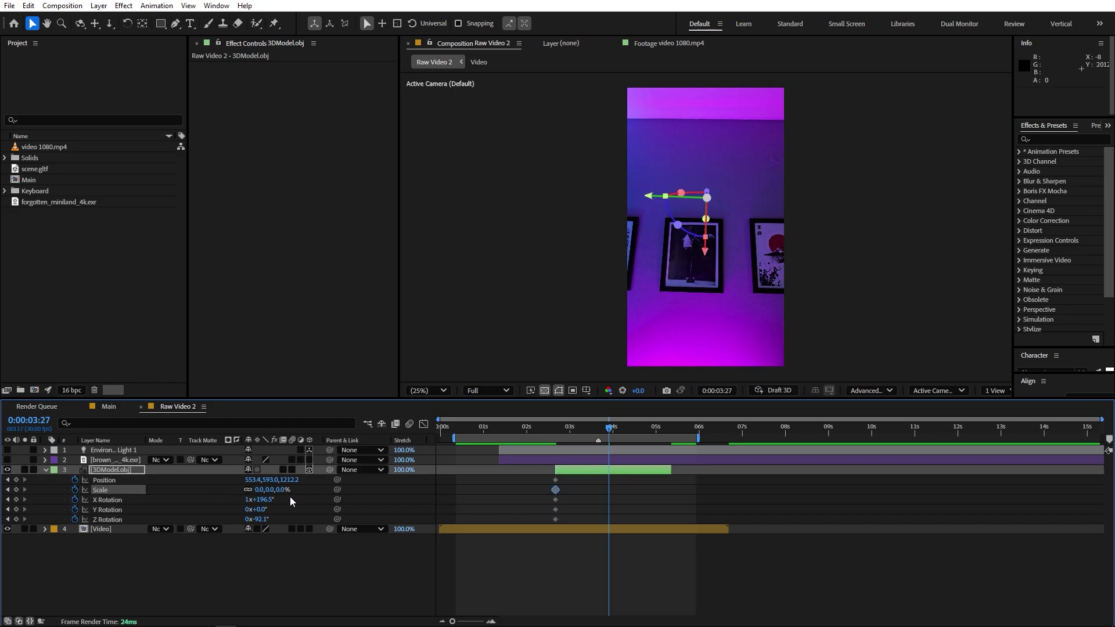
{"action": "left_click_drag", "start_coordinate": [261, 495], "coordinate": [465, 489]}
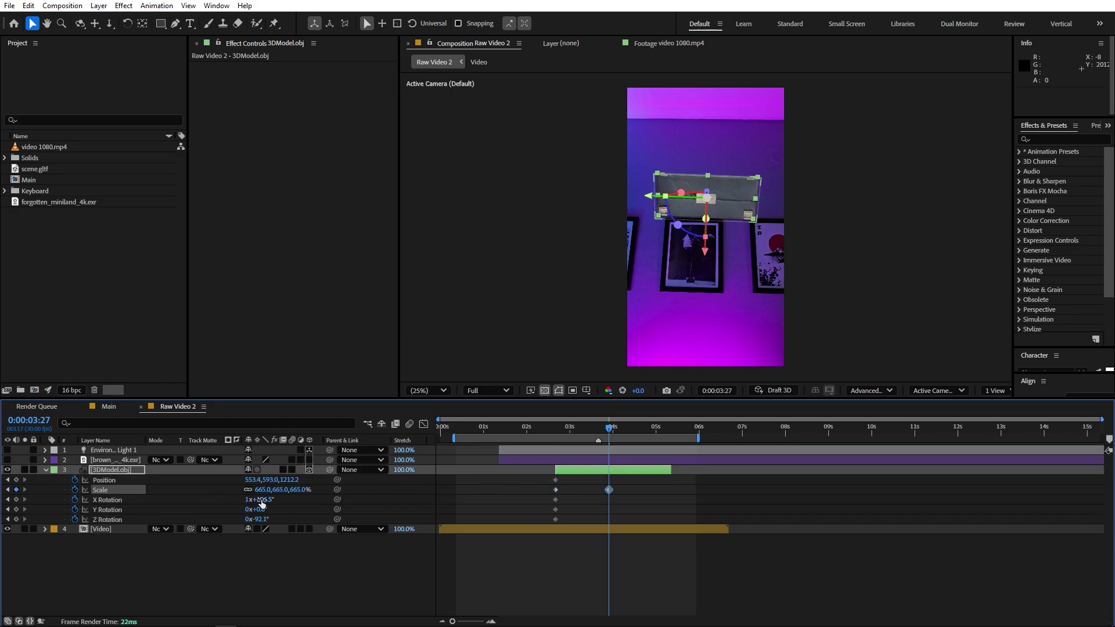
{"action": "left_click_drag", "start_coordinate": [261, 503], "coordinate": [551, 486]}
Step: At 5:10 set Scale to 840%, rotate X, Z to about -90°, and position it over the desk keyboard
{"action": "left_click", "coordinate": [668, 431]}
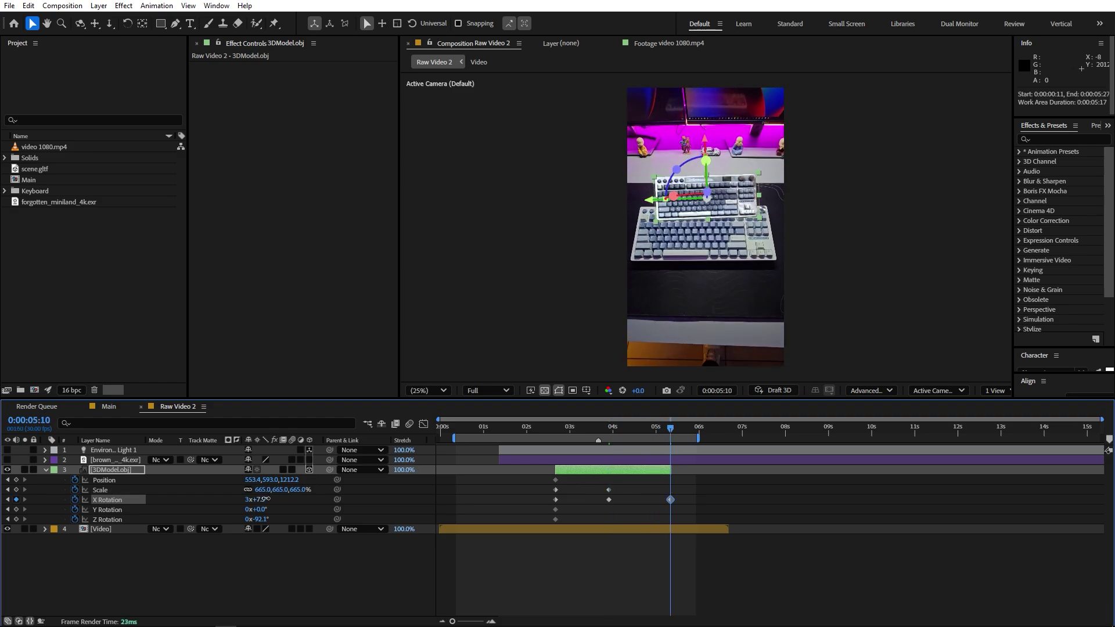
{"action": "left_click_drag", "start_coordinate": [268, 499], "coordinate": [440, 485]}
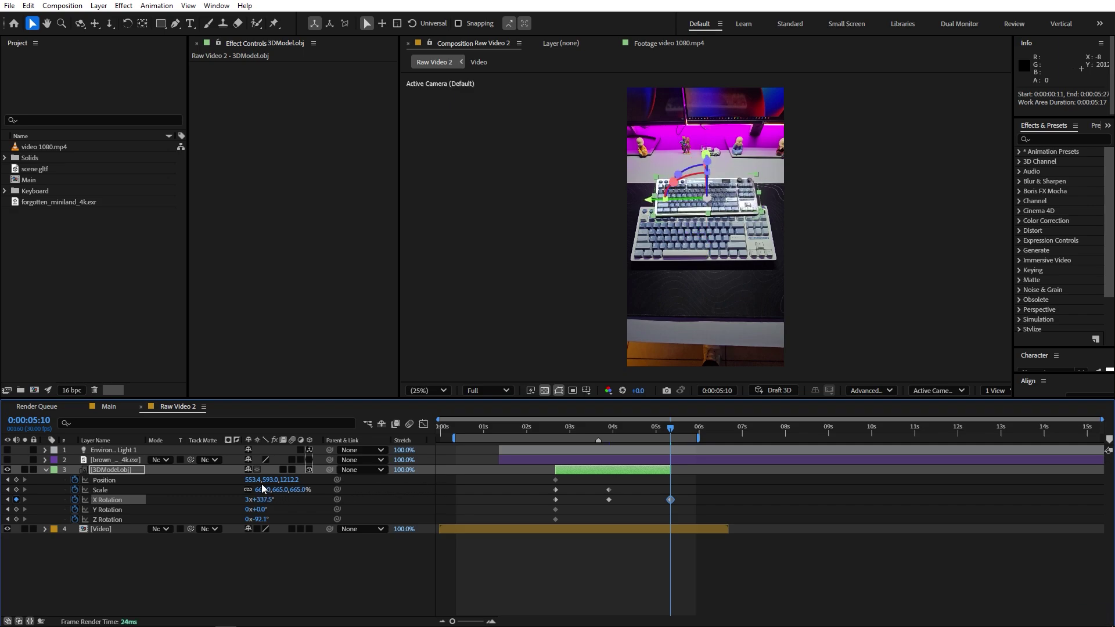
{"action": "left_click_drag", "start_coordinate": [268, 492], "coordinate": [369, 487]}
{"action": "left_click_drag", "start_coordinate": [261, 490], "coordinate": [283, 490]}
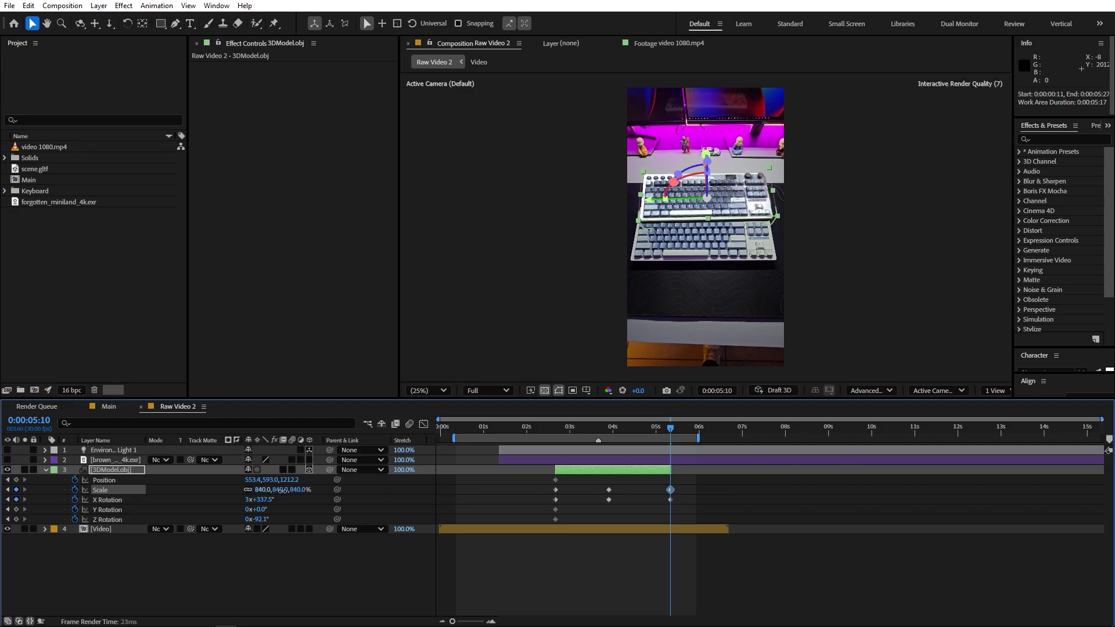
{"action": "left_click_drag", "start_coordinate": [707, 153], "coordinate": [644, 235]}
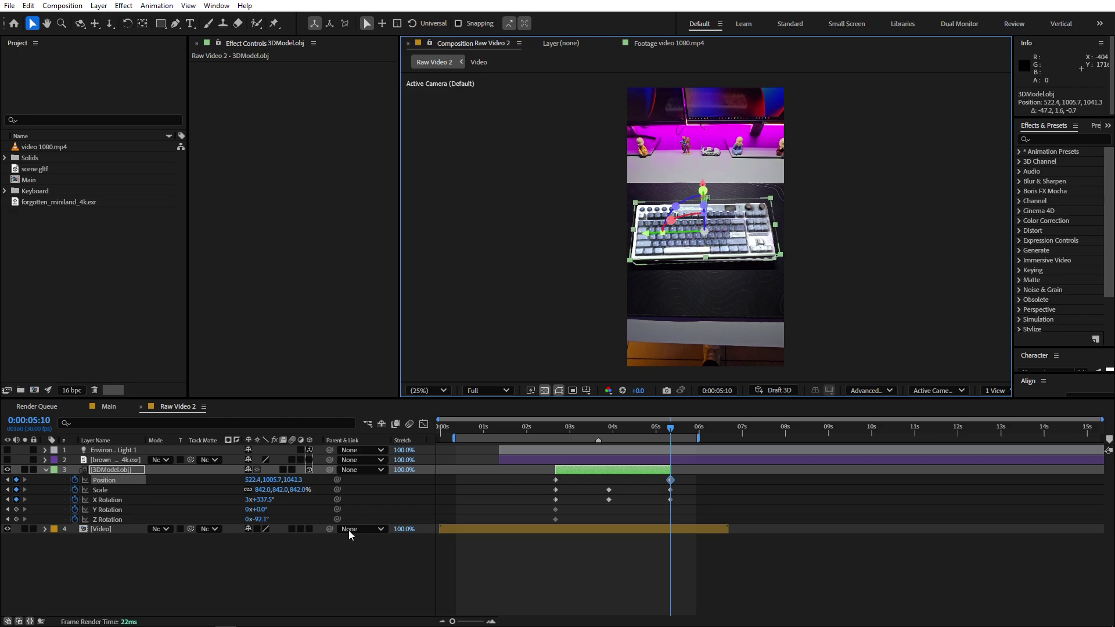
{"action": "left_click_drag", "start_coordinate": [254, 520], "coordinate": [273, 518]}
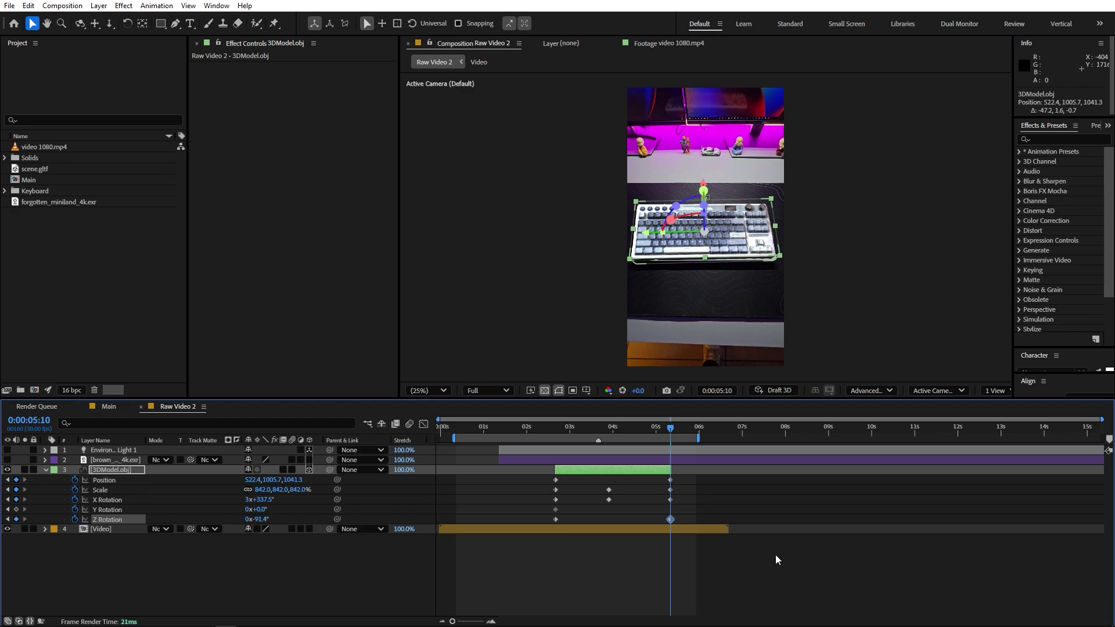
Step: Preview the keyboard pop-in animation from just before it starts
{"action": "left_click", "coordinate": [528, 433]}
{"action": "key", "text": "space"}
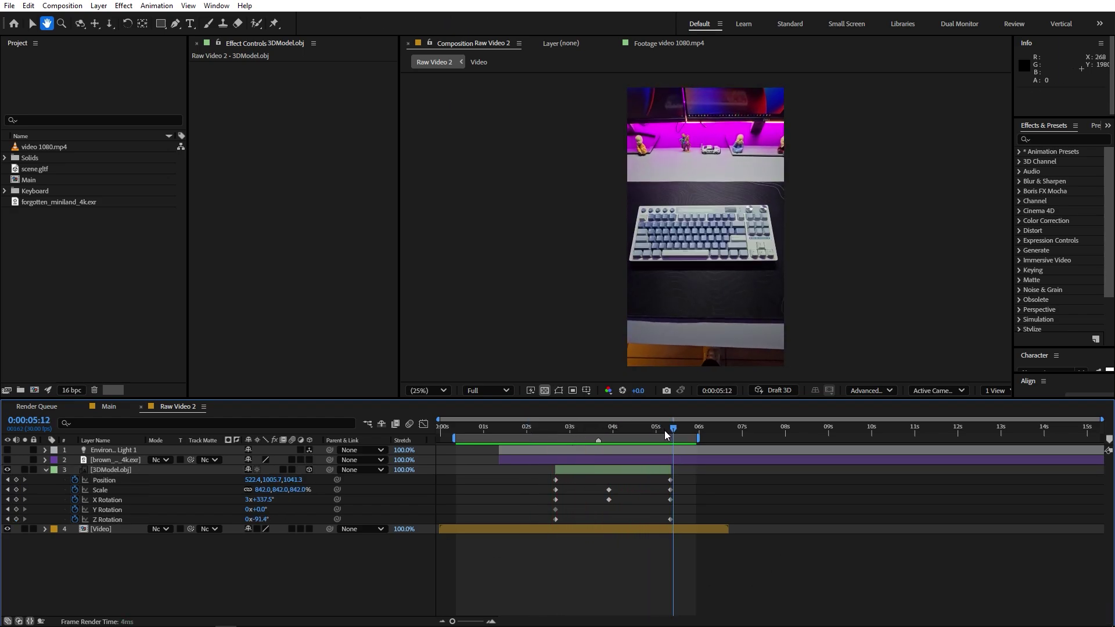
{"action": "key", "text": "space"}
Step: Select all 3DModel.obj keyframes, check their curves in the Graph Editor, and scrub to 3:24
{"action": "left_click_drag", "start_coordinate": [684, 479], "coordinate": [500, 523]}
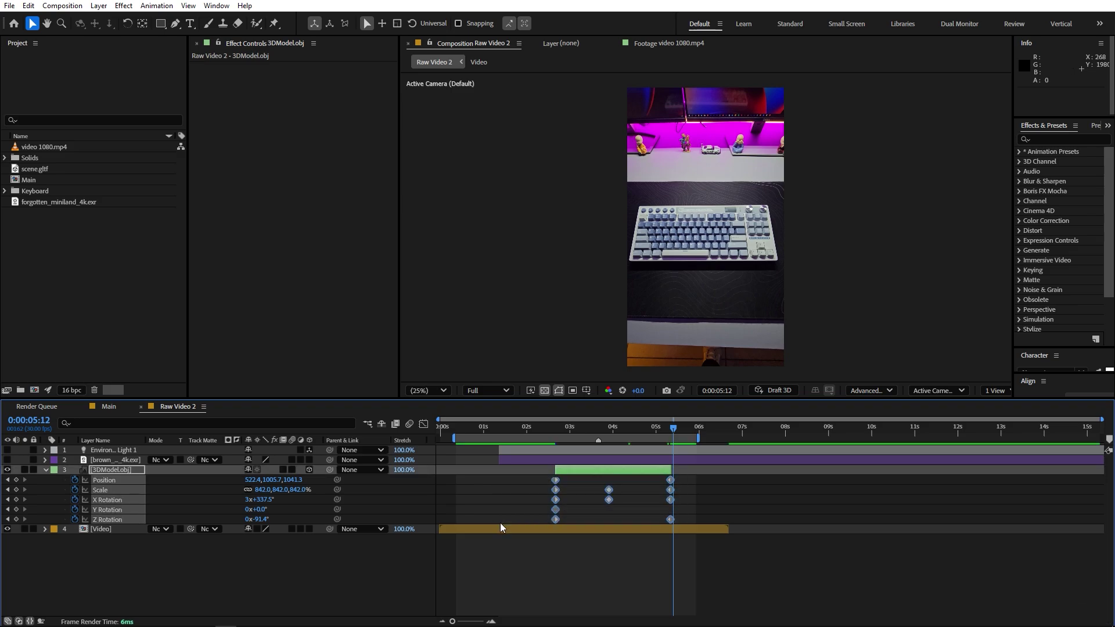
{"action": "left_click", "coordinate": [425, 426]}
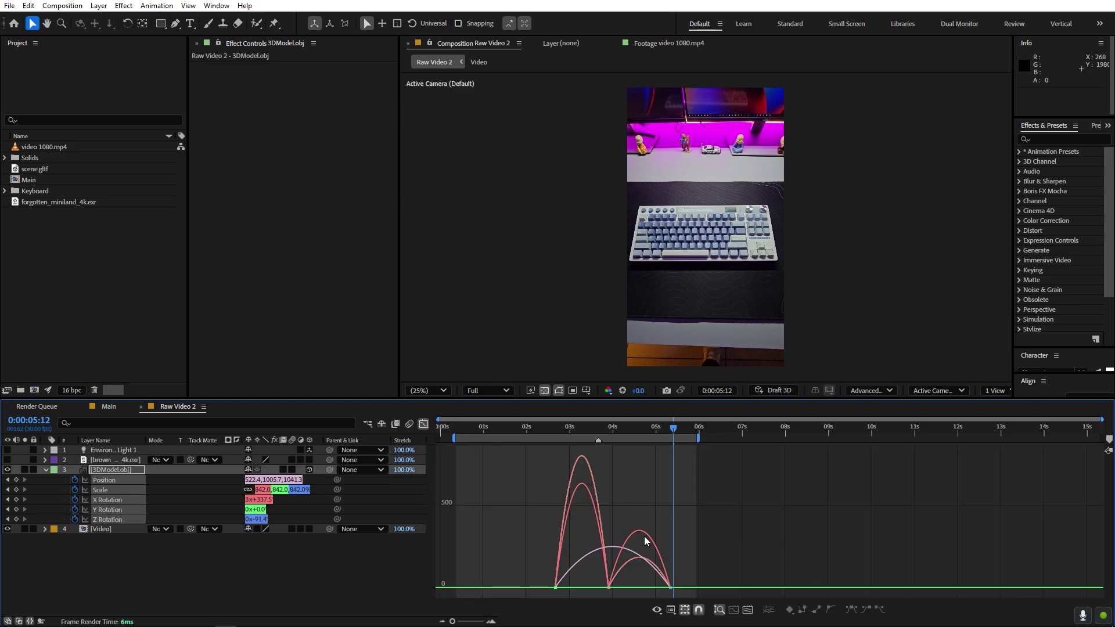
{"action": "left_click", "coordinate": [423, 424]}
{"action": "left_click_drag", "start_coordinate": [578, 438], "coordinate": [605, 438]}
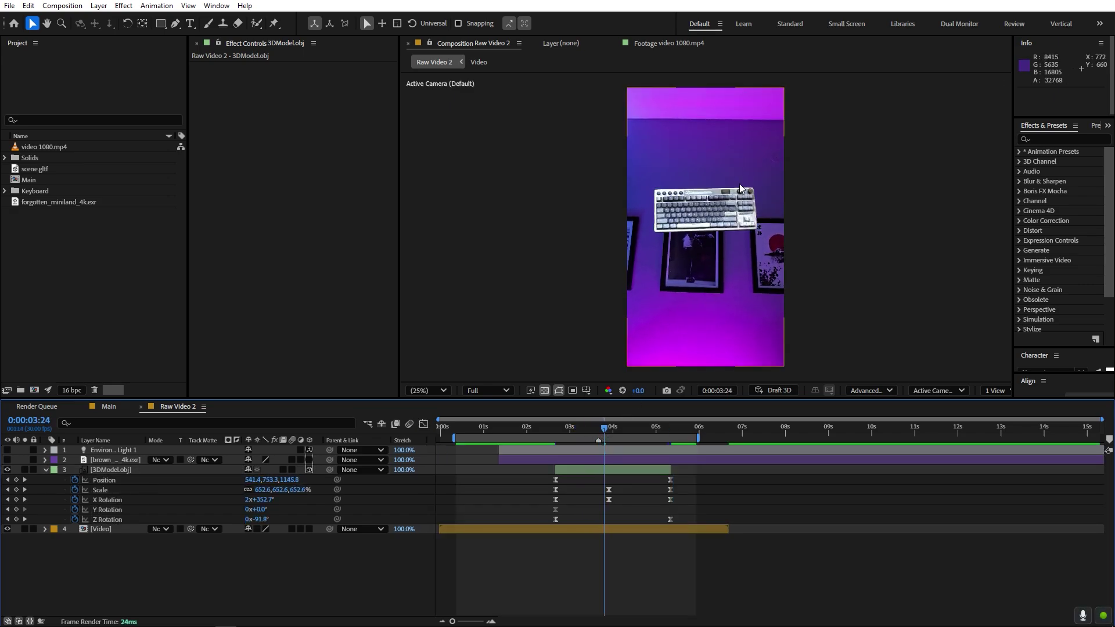
Step: Select Environment Light 1 in Raw Video 2 and show its light options
{"action": "left_click", "coordinate": [110, 407]}
{"action": "left_click", "coordinate": [194, 408]}
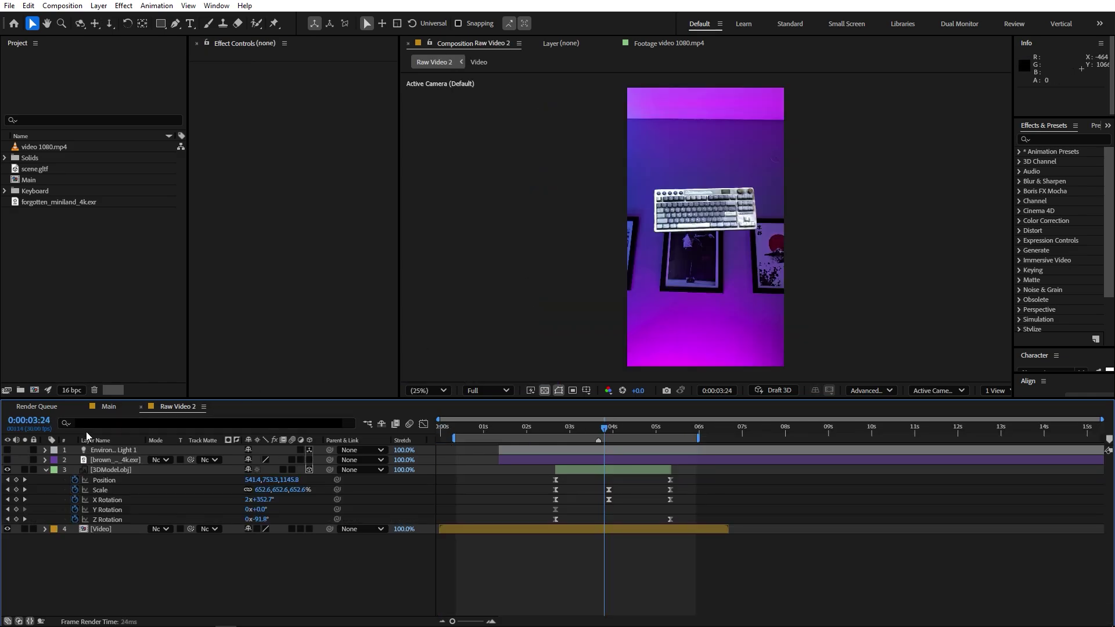
{"action": "left_click", "coordinate": [7, 460]}
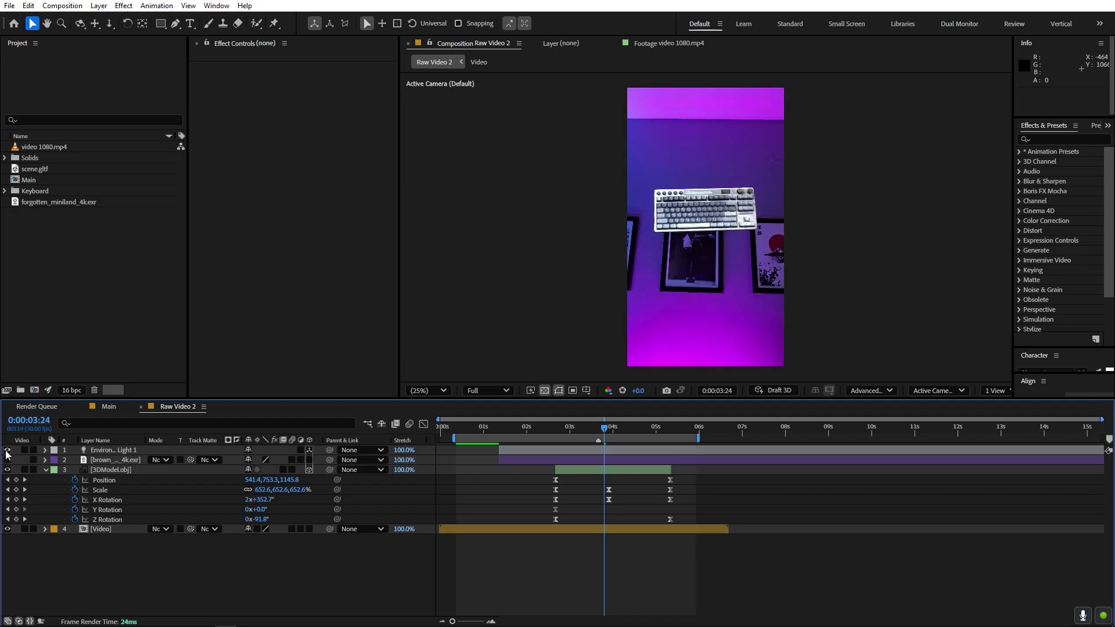
{"action": "left_click", "coordinate": [97, 452]}
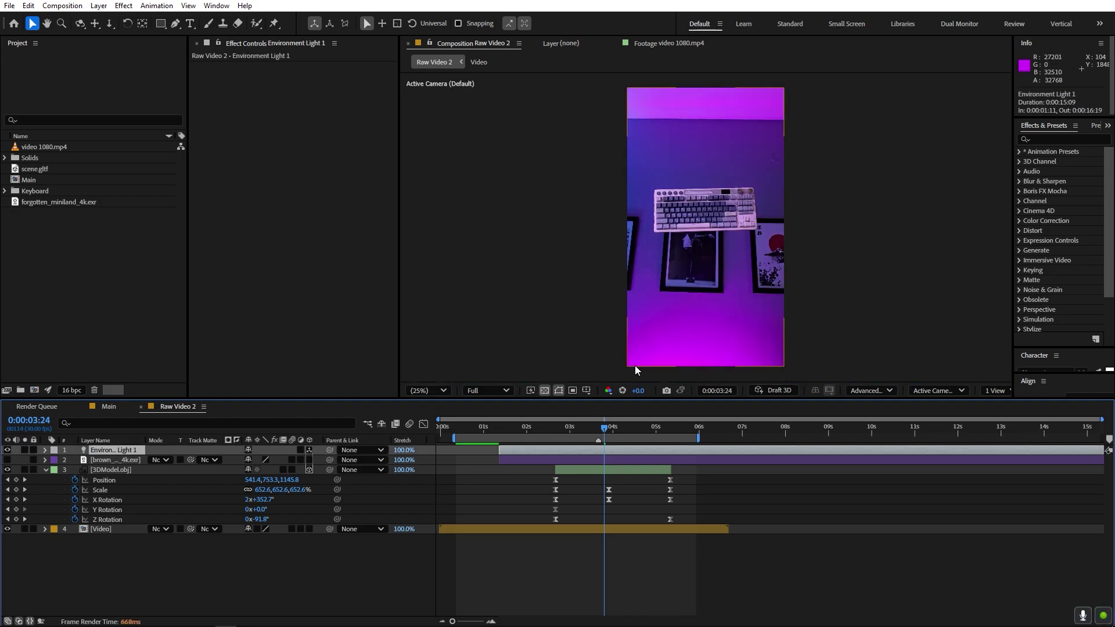
{"action": "left_click", "coordinate": [46, 451]}
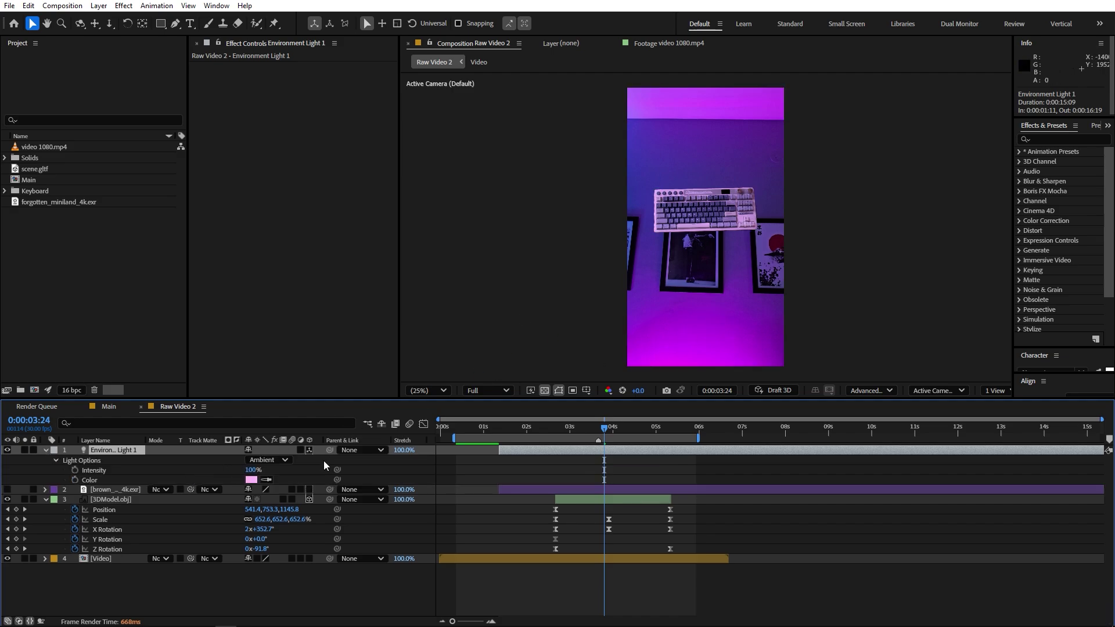
Step: Try a white light colour, then revert it to pink and review the pop-in
{"action": "left_click", "coordinate": [251, 480]}
{"action": "left_click_drag", "start_coordinate": [523, 276], "coordinate": [257, 175]}
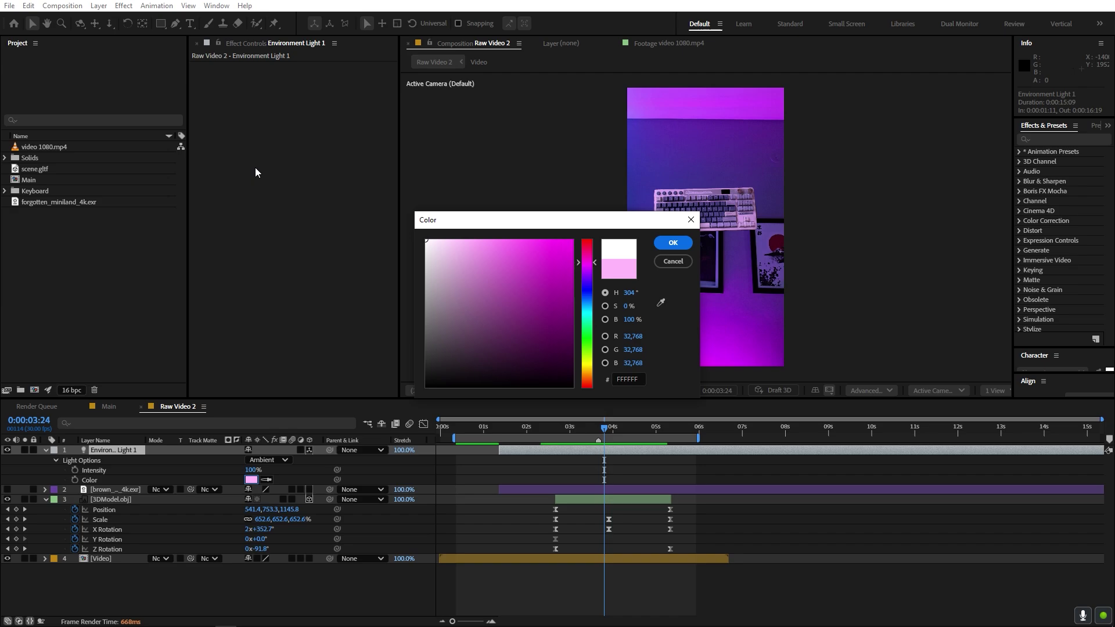
{"action": "left_click", "coordinate": [666, 245]}
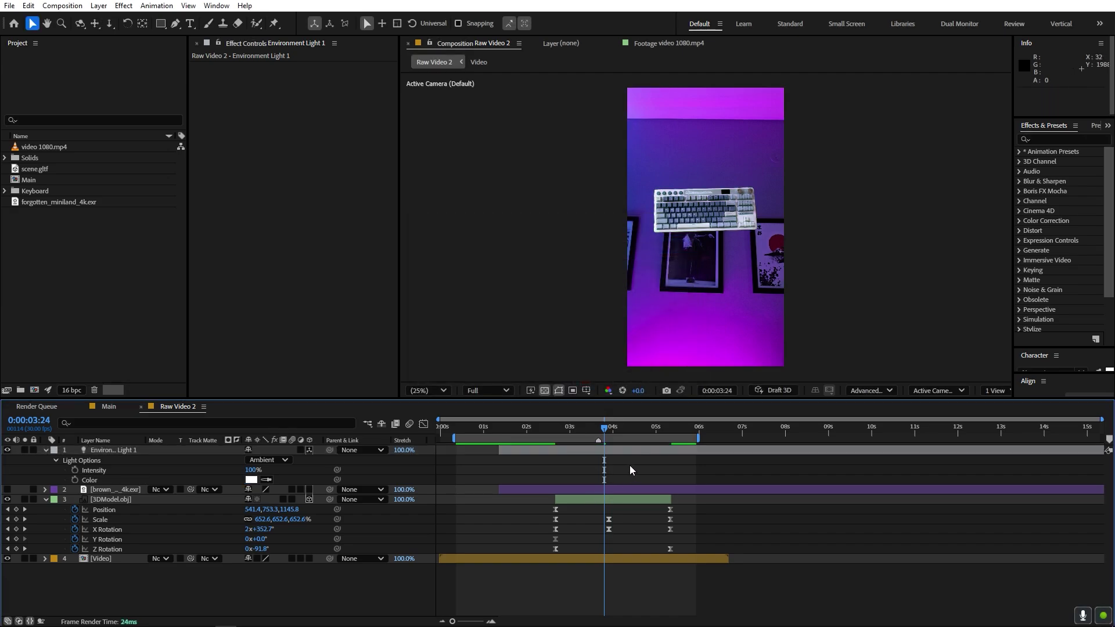
{"action": "left_click", "coordinate": [251, 479]}
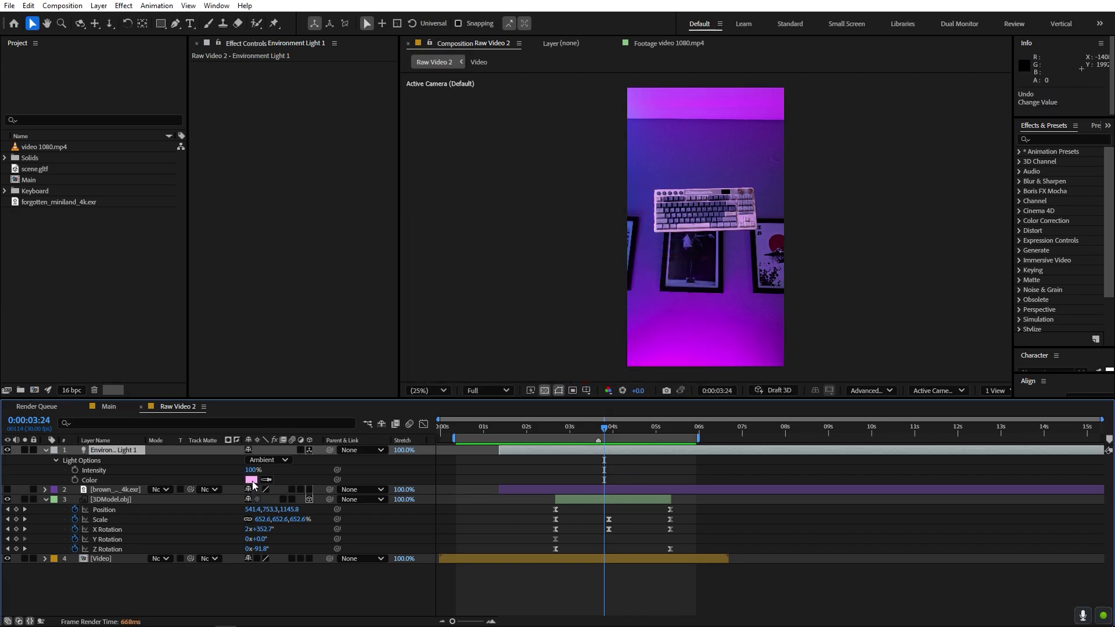
{"action": "key", "text": "ctrl+z"}
{"action": "left_click", "coordinate": [672, 243]}
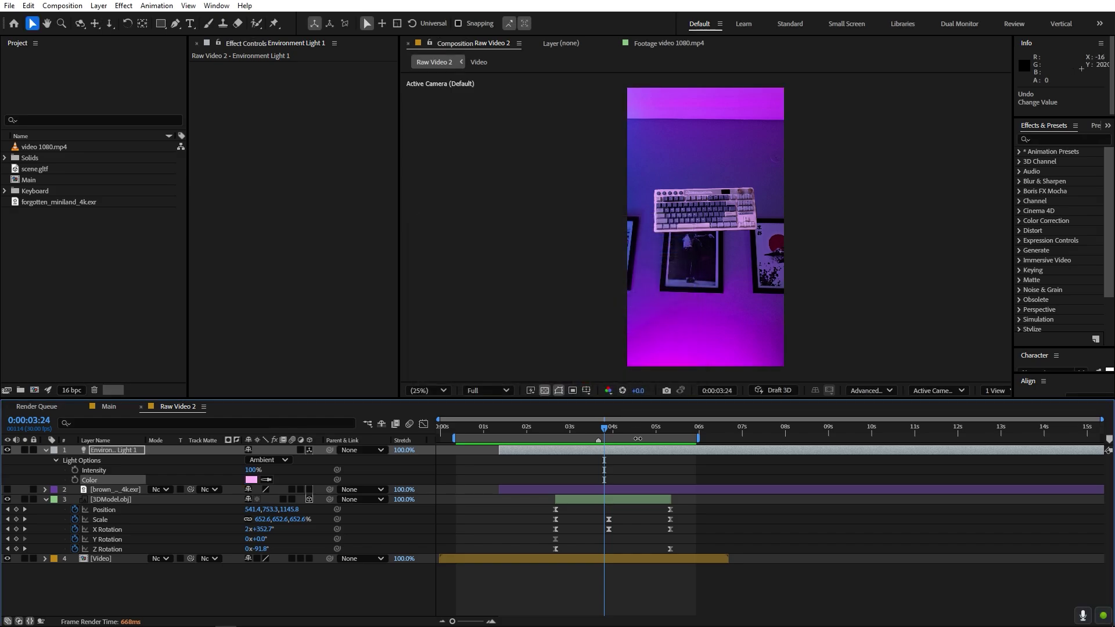
{"action": "mouse_move", "coordinate": [598, 433]}
{"action": "left_mouse_down"}
{"action": "mouse_move", "coordinate": [612, 432]}
{"action": "mouse_move", "coordinate": [600, 438]}
{"action": "left_mouse_up"}
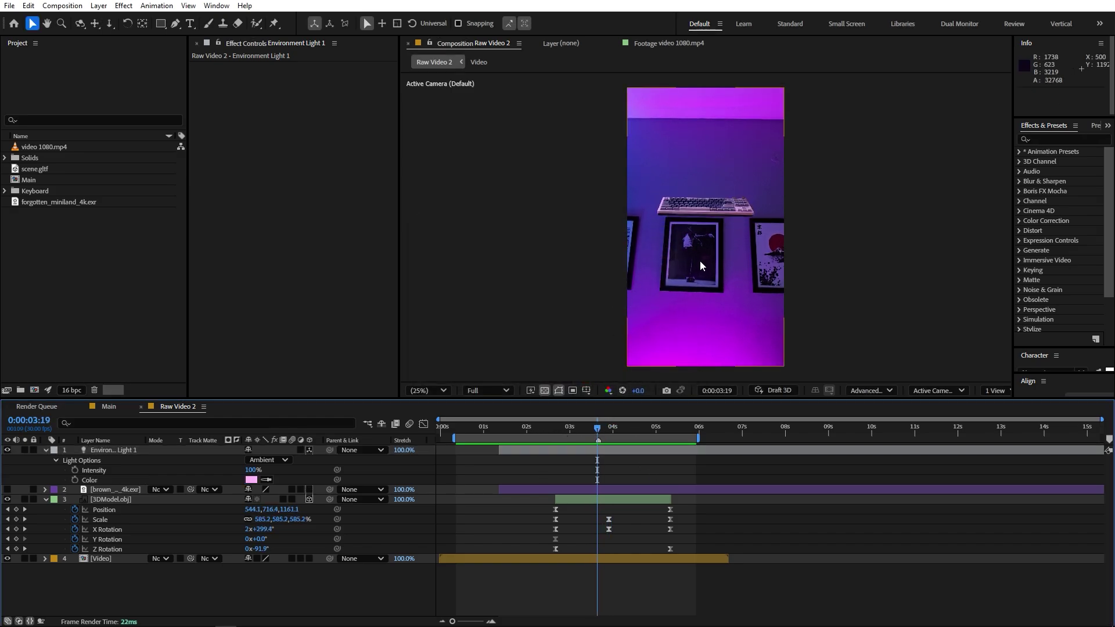
Step: Check a later frame of the desk clip, then switch to the Main lighthouse composition
{"action": "mouse_move", "coordinate": [626, 437]}
{"action": "left_mouse_down"}
{"action": "mouse_move", "coordinate": [672, 440]}
{"action": "mouse_move", "coordinate": [563, 438]}
{"action": "mouse_move", "coordinate": [610, 439]}
{"action": "left_mouse_up"}
{"action": "left_click", "coordinate": [109, 407]}
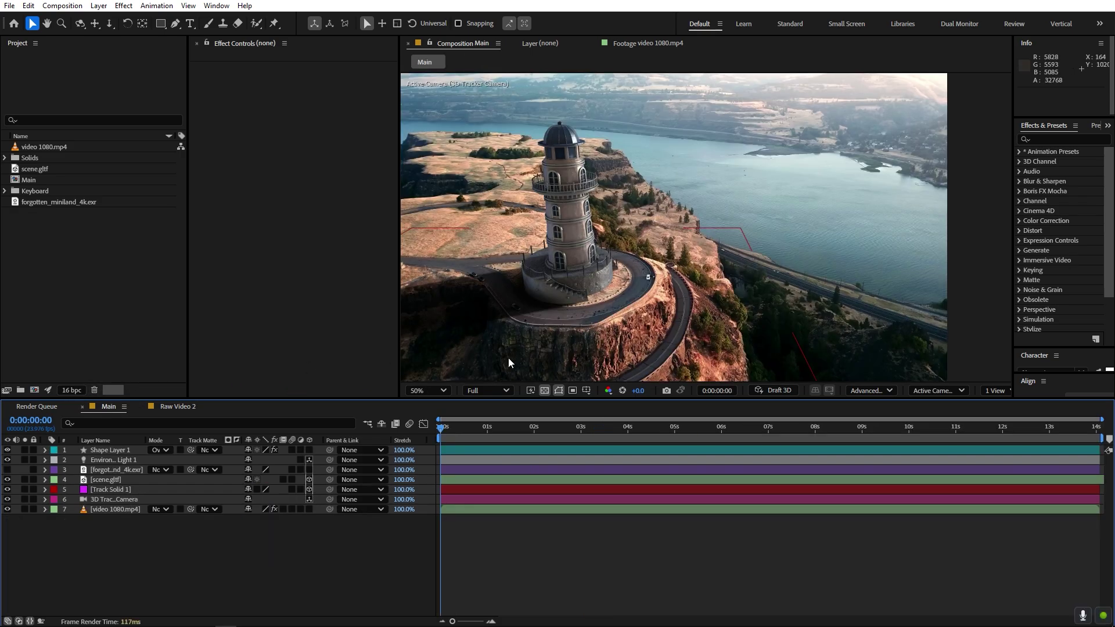